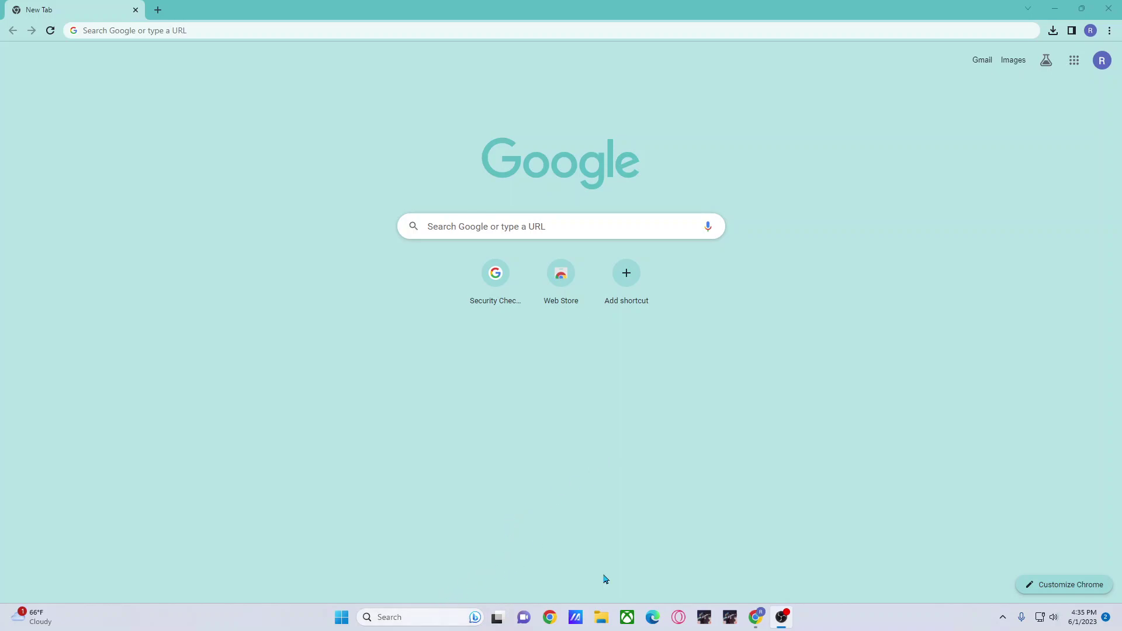
Open AMD Software: Adrenalin Edition and go to its system settings
left_click(1003, 617)
right_click(1050, 559)
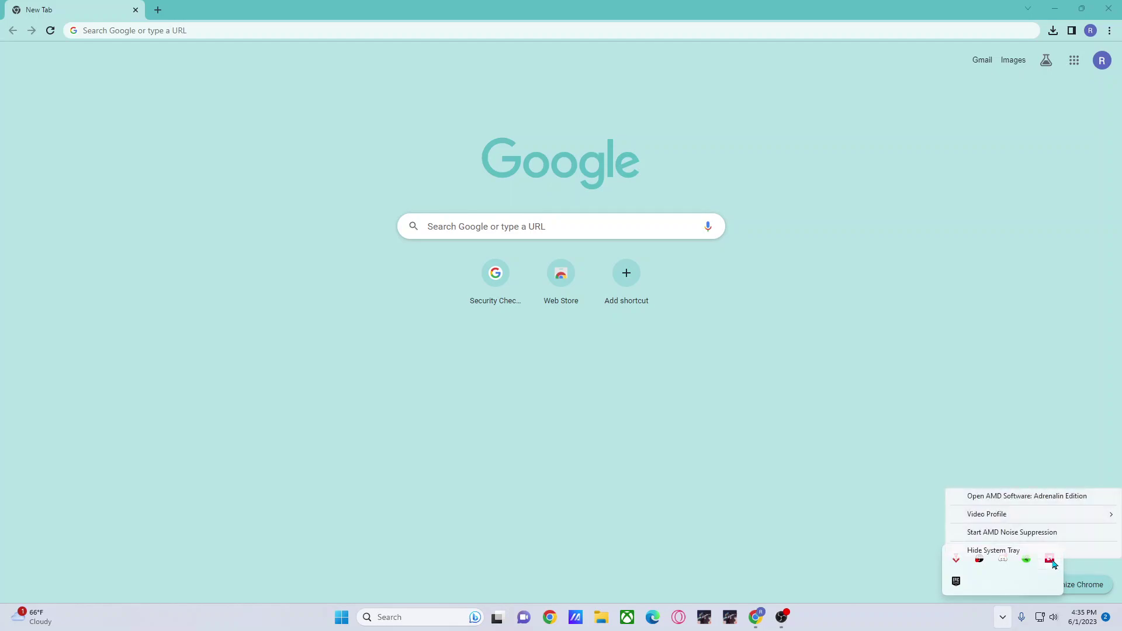
left_click(1029, 496)
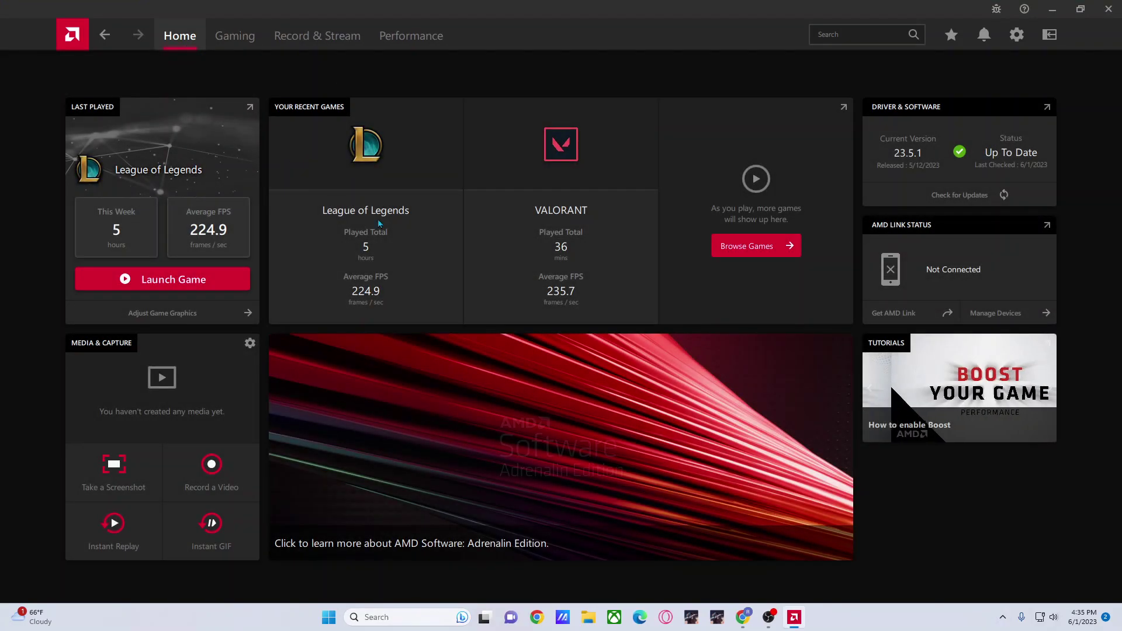
left_click(1017, 34)
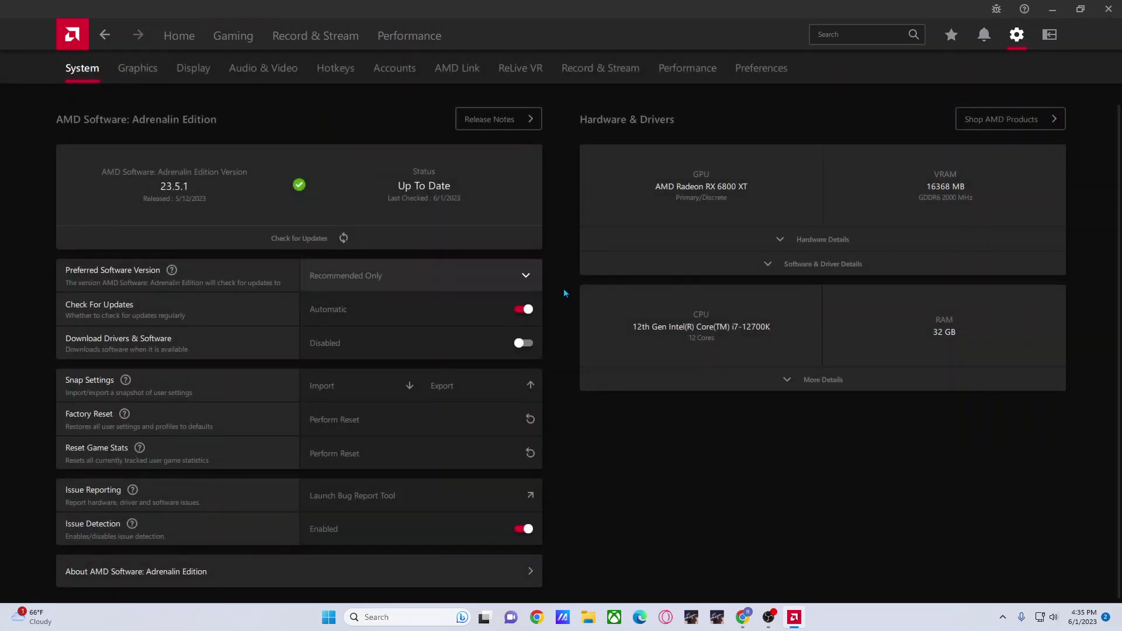
Expand and examine the GPU's hardware details and software and driver details, and open the performance metrics
left_click(808, 241)
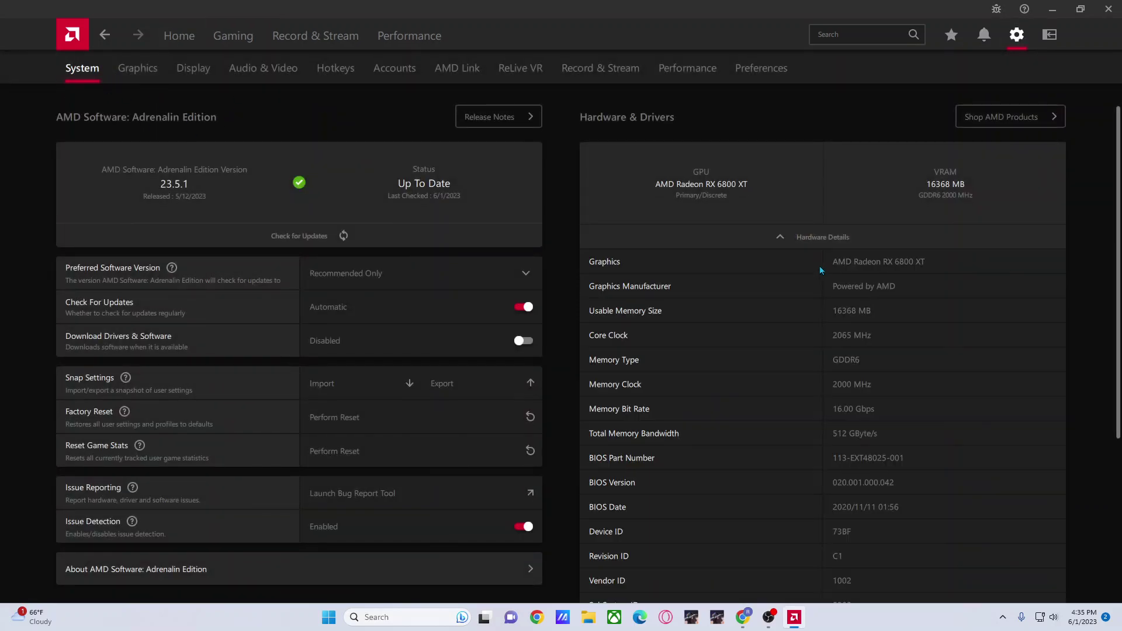
scroll(842, 350, "down", 5)
left_click(862, 457)
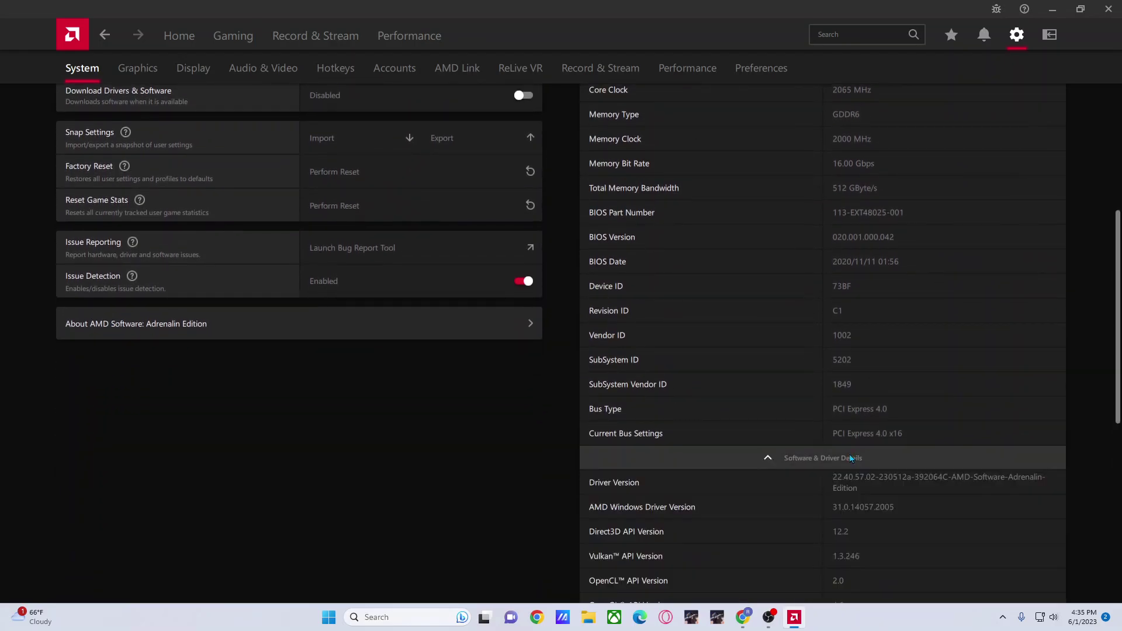
scroll(955, 413, "down", 5)
scroll(956, 417, "down", 3)
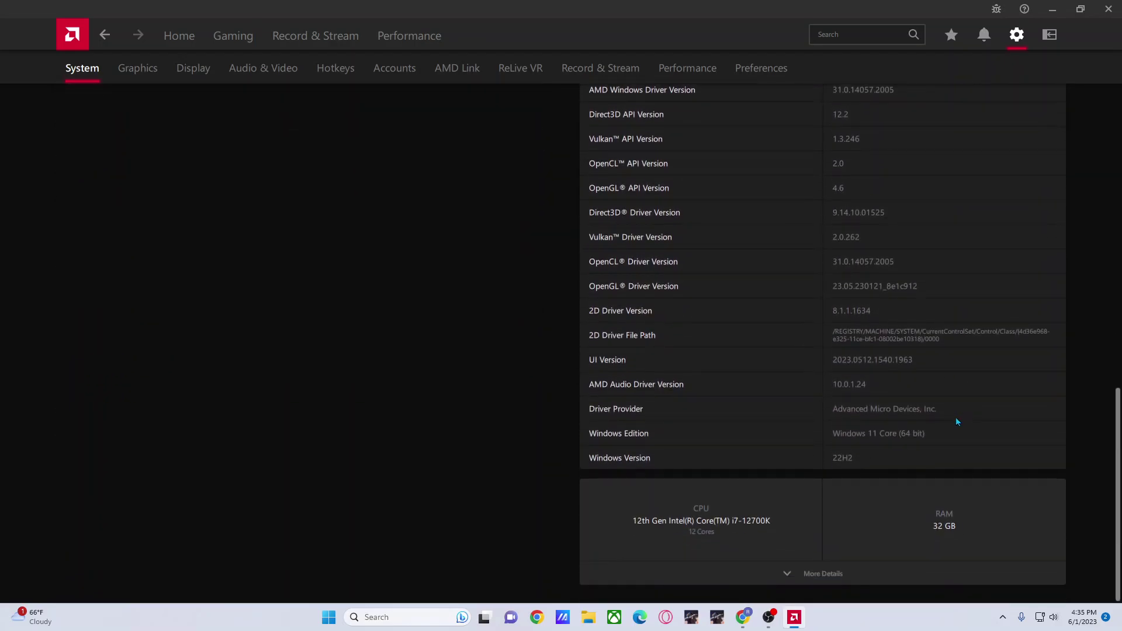
scroll(935, 397, "up", 10)
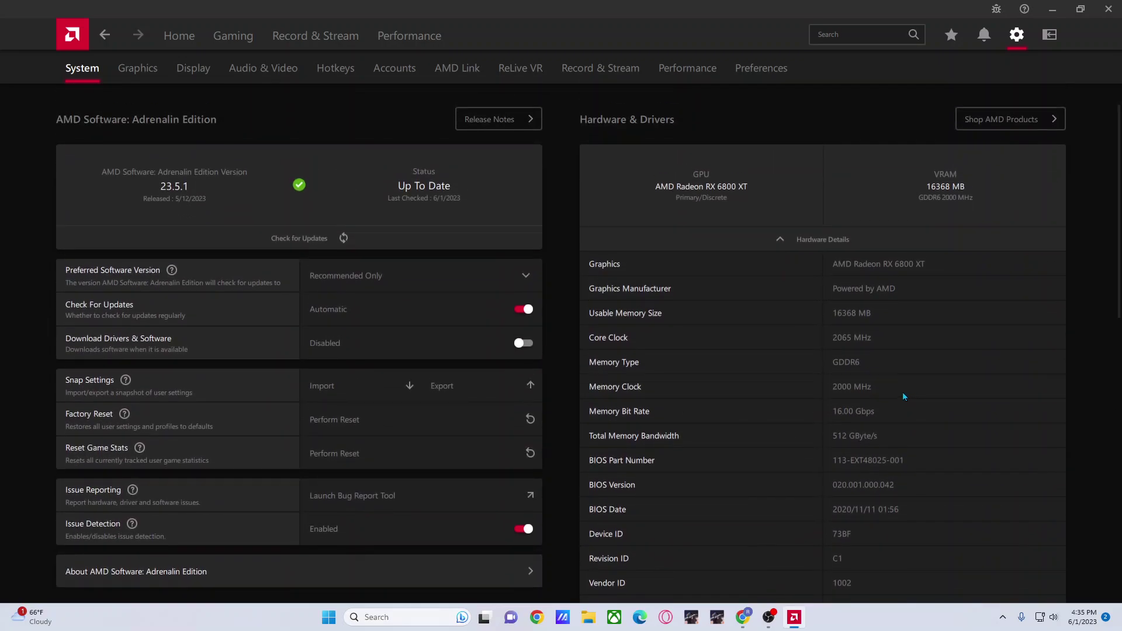
scroll(903, 397, "down", 10)
scroll(893, 406, "up", 10)
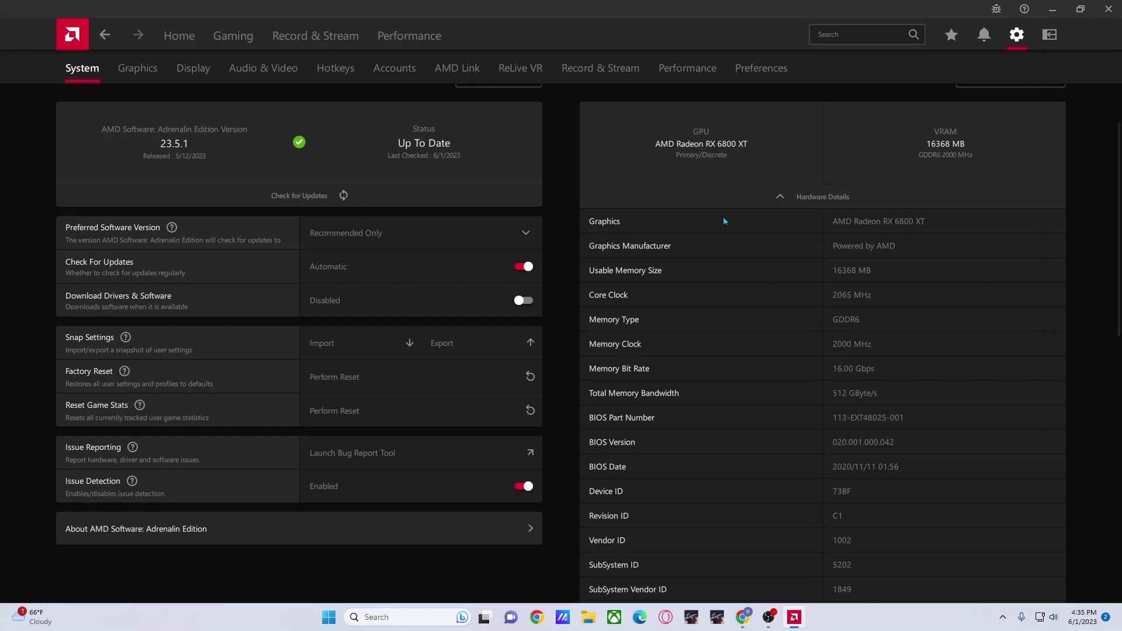
left_click(443, 44)
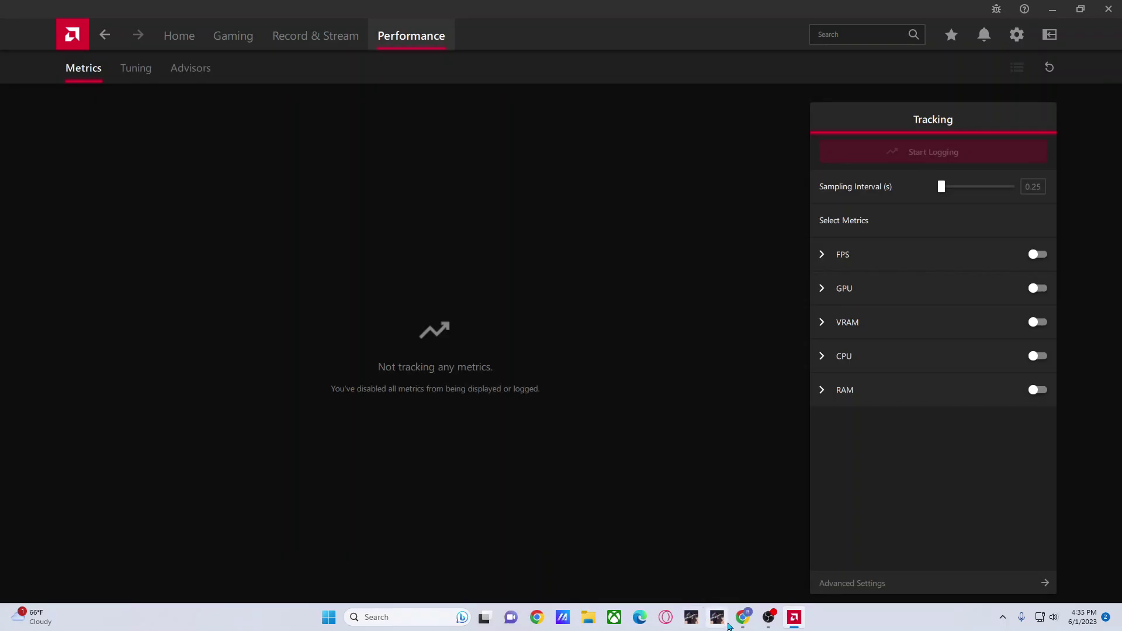
Switch to Chrome and search Google for "fortnite perfomance mode amd issues"
left_click(742, 617)
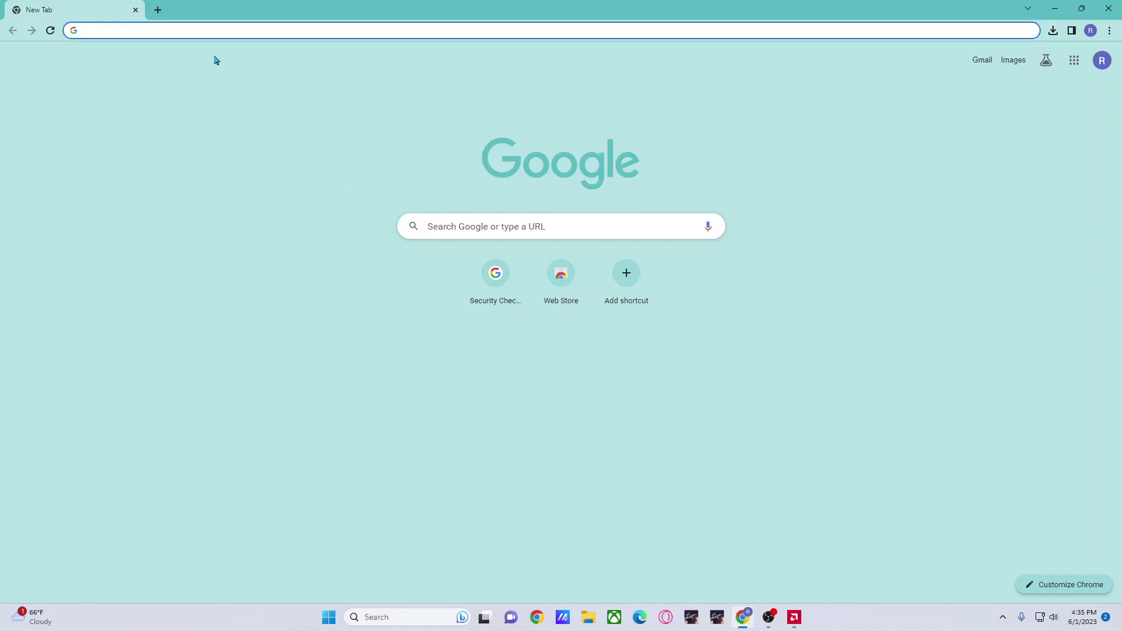
type("fortnite perfom")
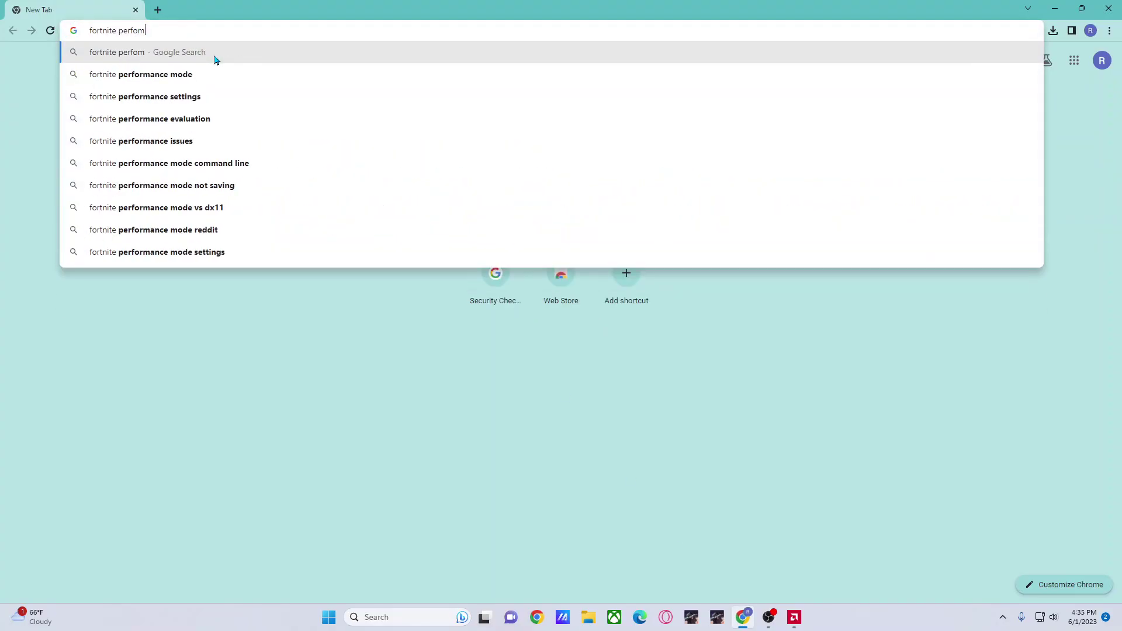
type("ance mode amd ")
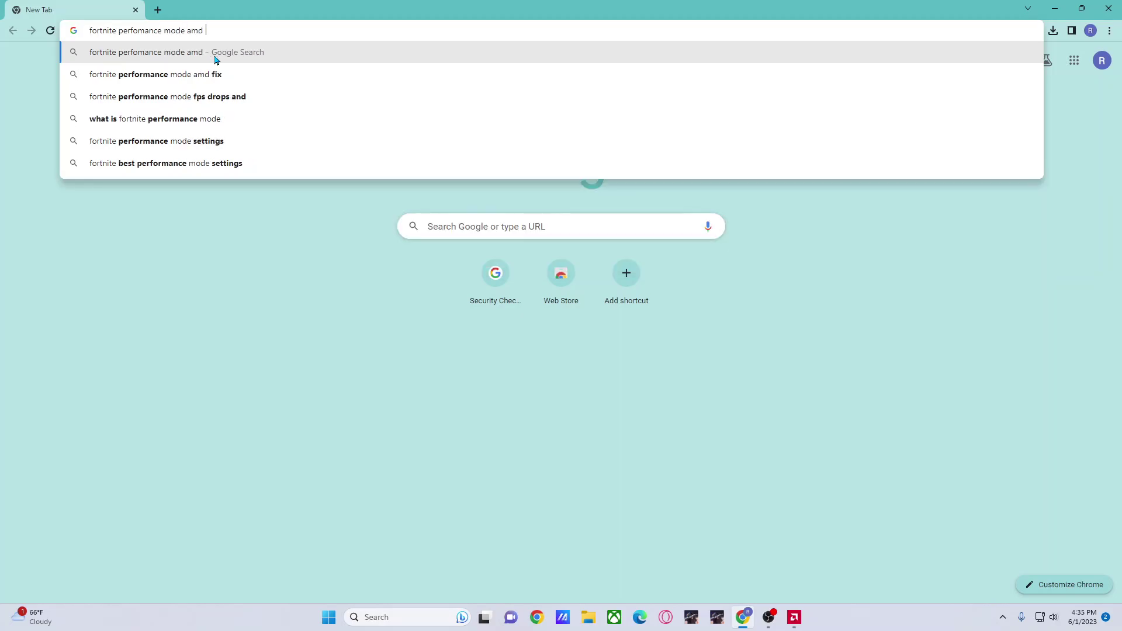
type("issues")
key("Return")
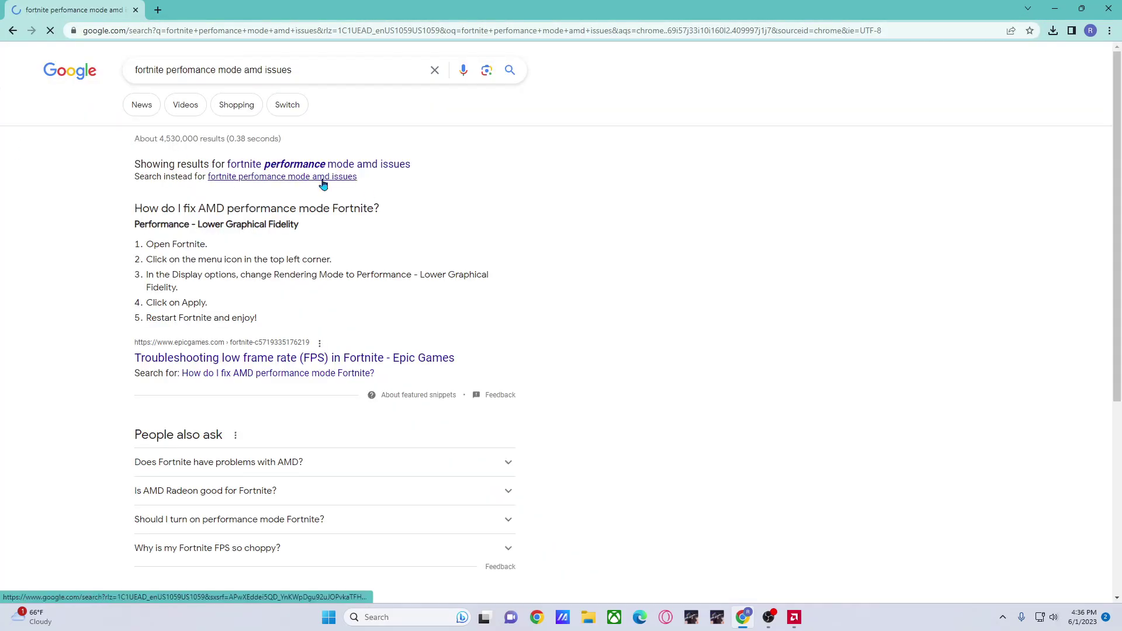
Open the AMD community result "Re: FORTNITE PERFORMANCE MODE FPS DROP - Page 4"
scroll(433, 292, "down", 10)
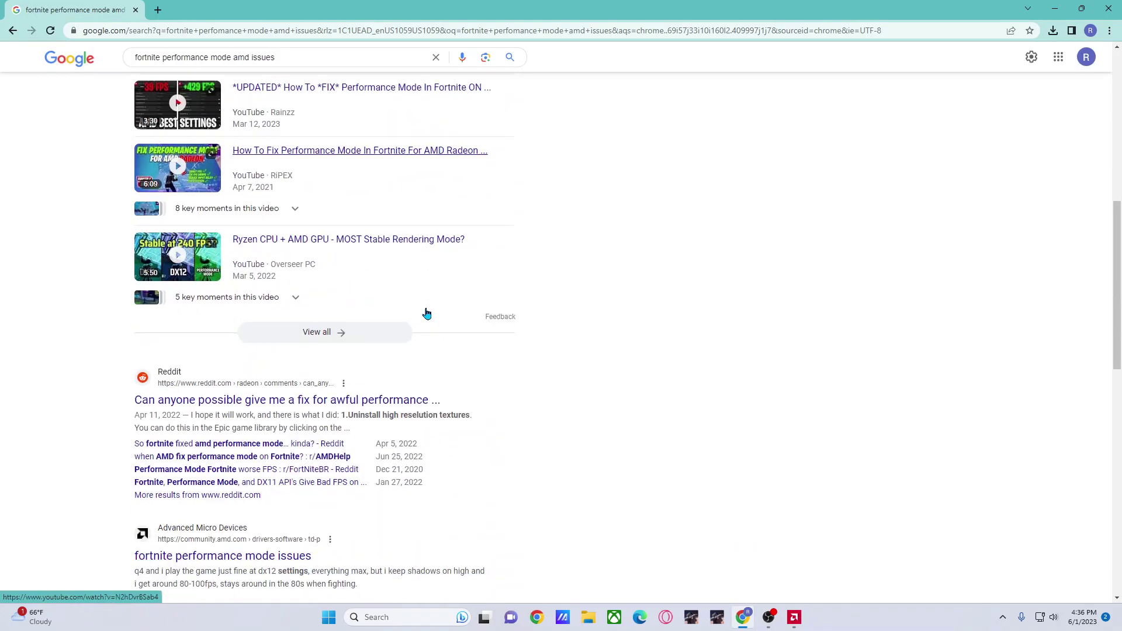
scroll(426, 314, "down", 3)
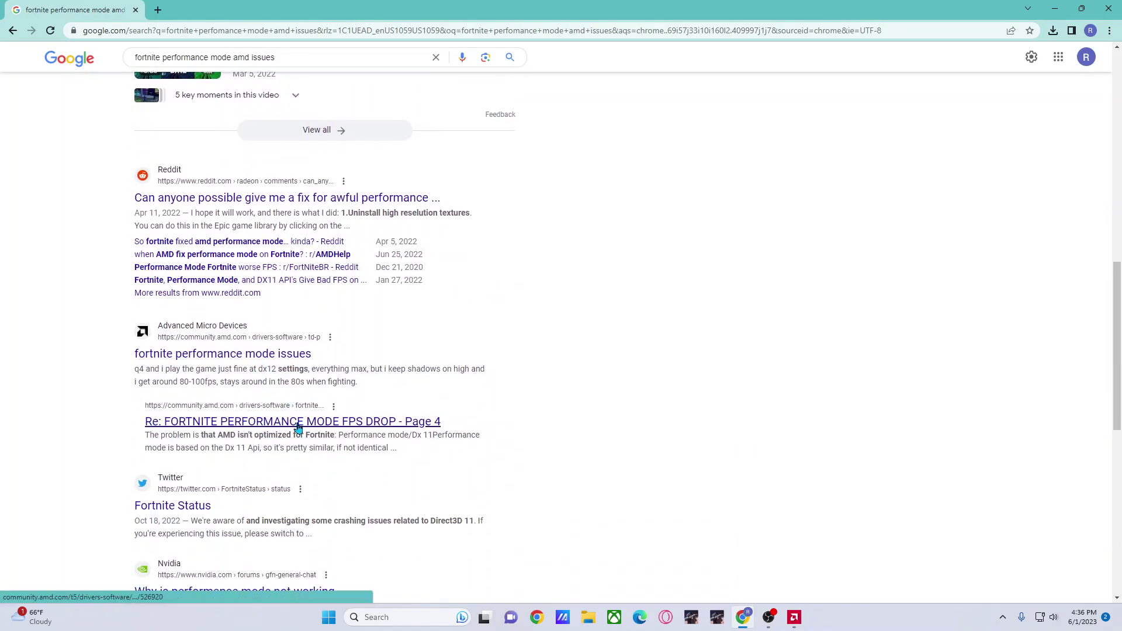
left_click(298, 423)
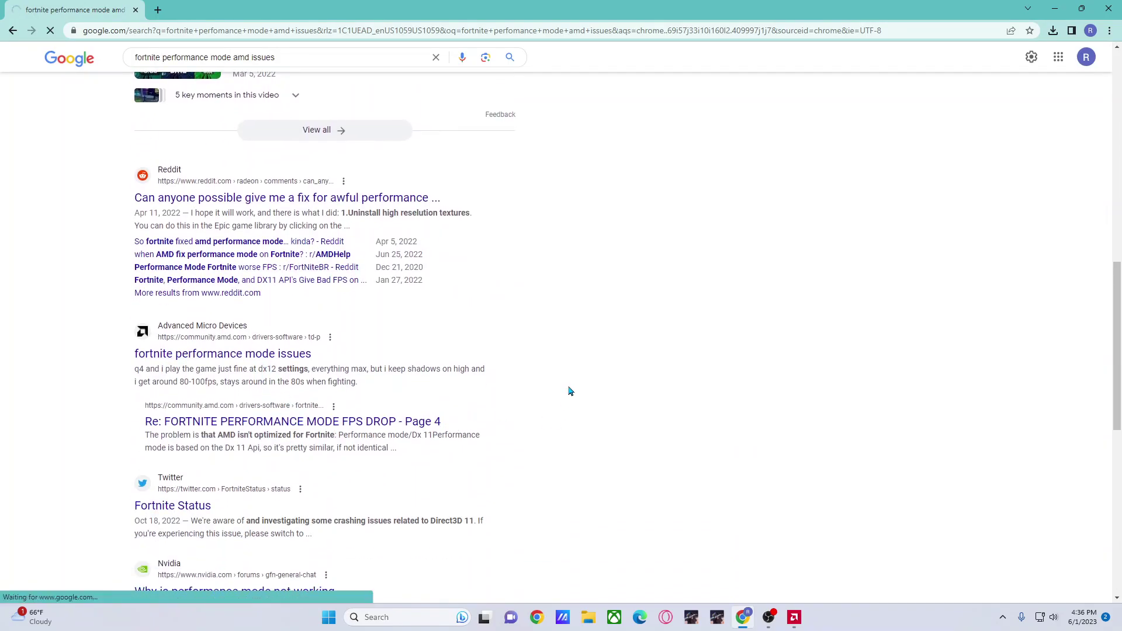
Dismiss the cookie notice and read the forum replies about GPU frequency settings
scroll(582, 374, "down", 10)
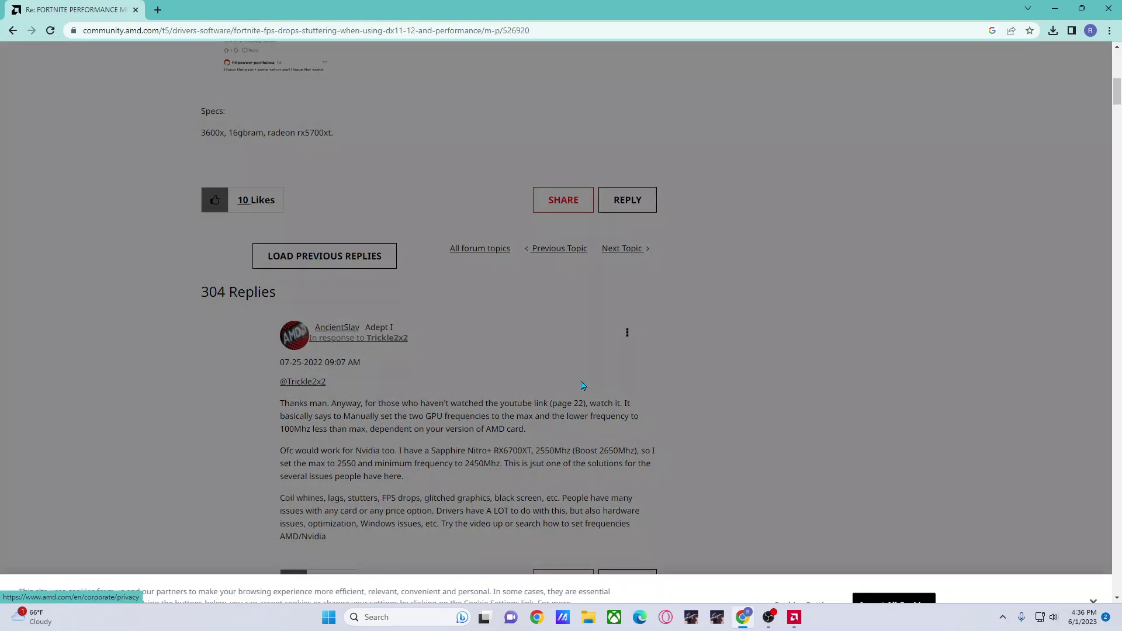
left_click(1090, 575)
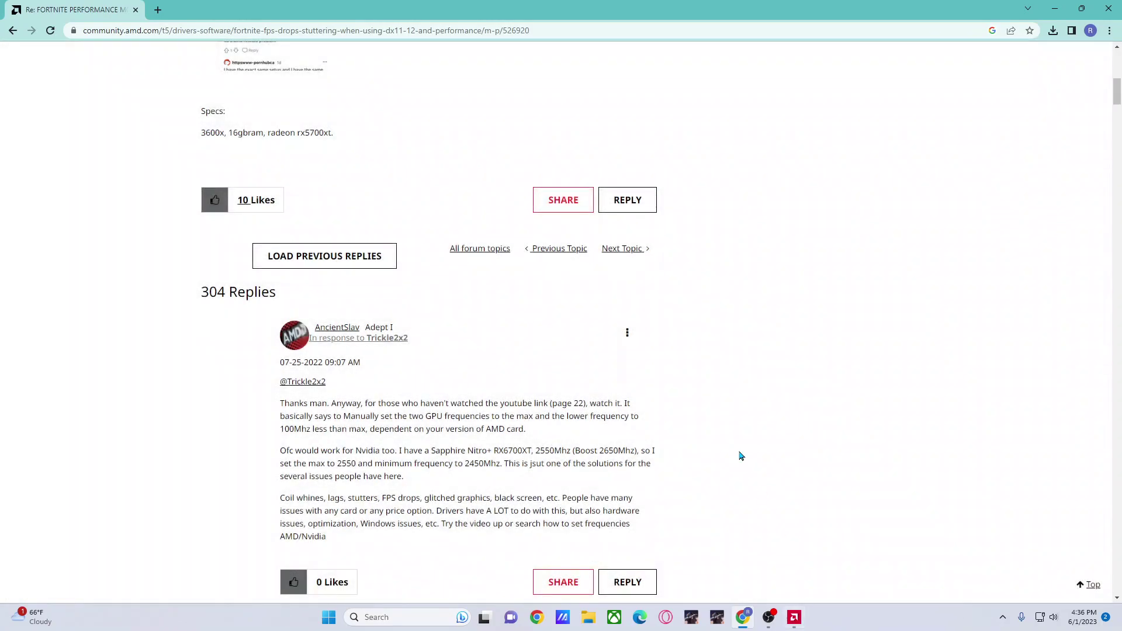
scroll(719, 431, "down", 4)
Switch to AMD Software and enable GPU Tuning with its Advanced Control in the performance tuning settings
left_click(794, 619)
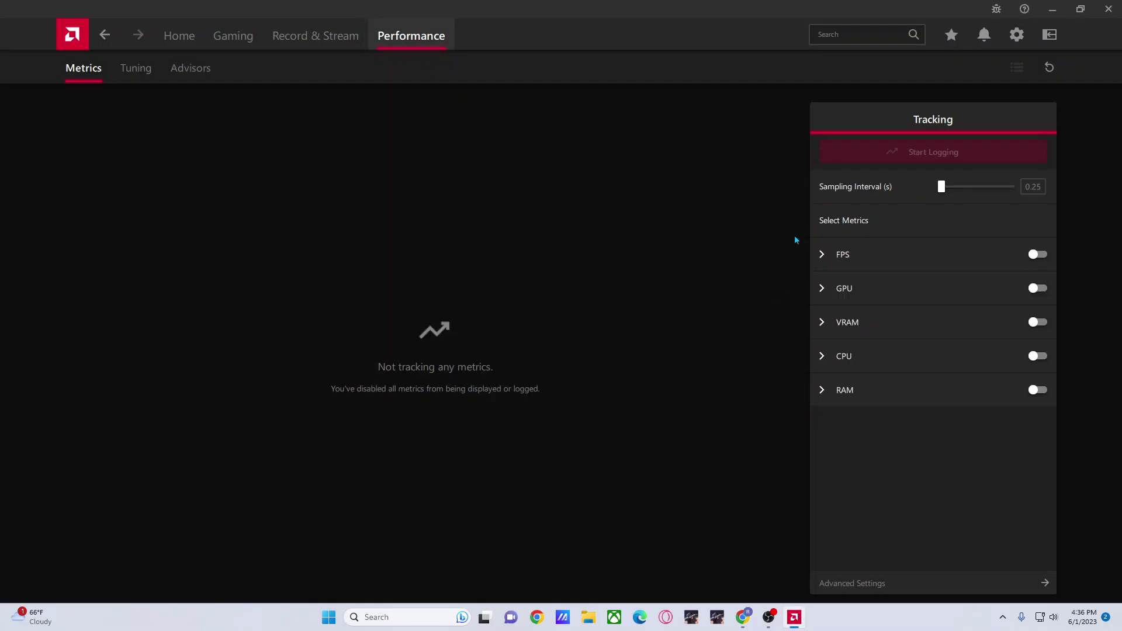
left_click(135, 68)
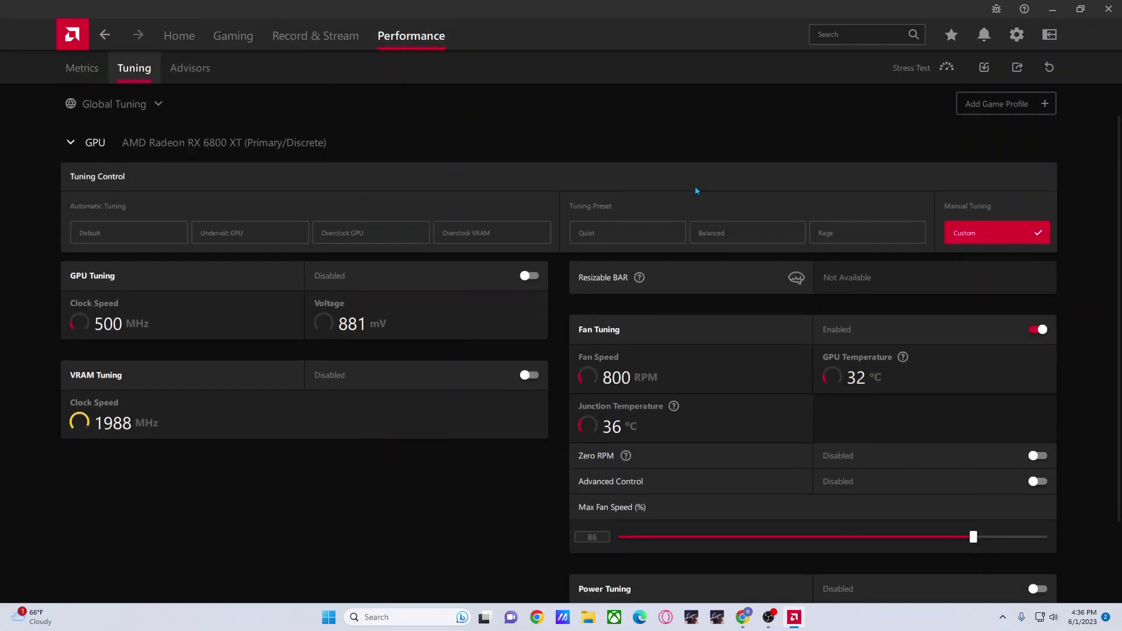
scroll(695, 190, "down", 1)
left_click(529, 247)
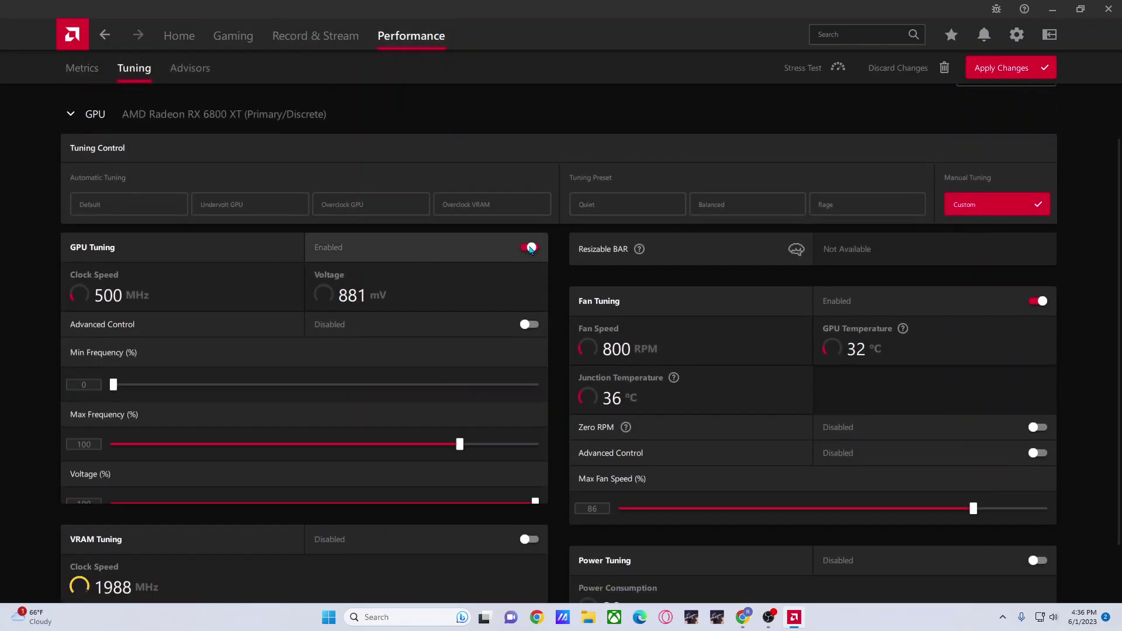
left_click(527, 327)
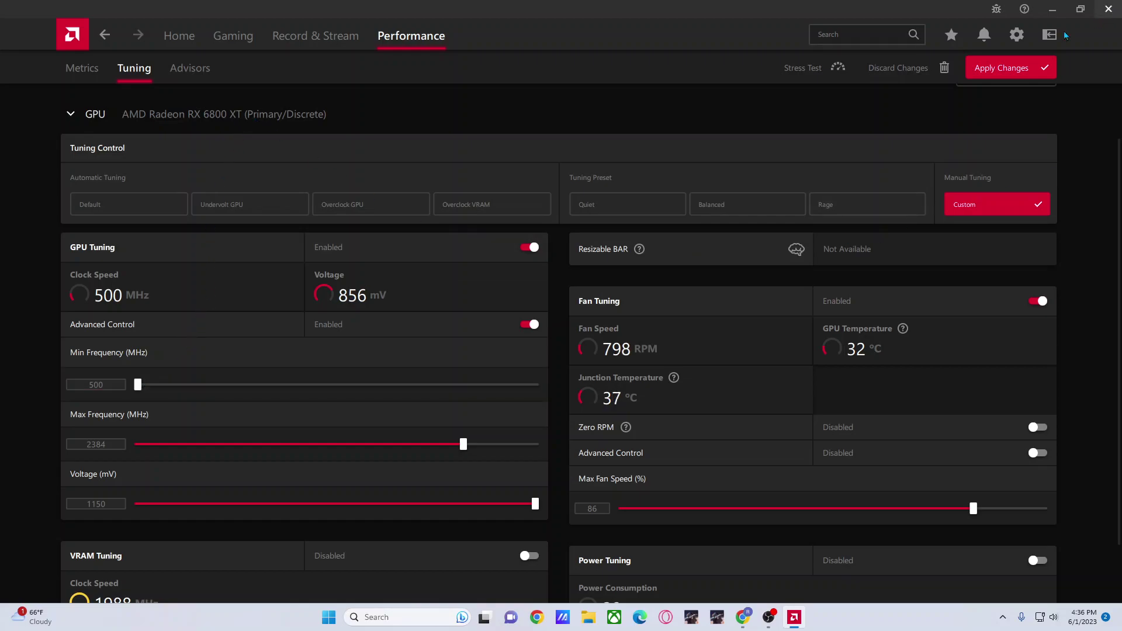
Discard the pending GPU tuning changes and close AMD Software
left_click(930, 71)
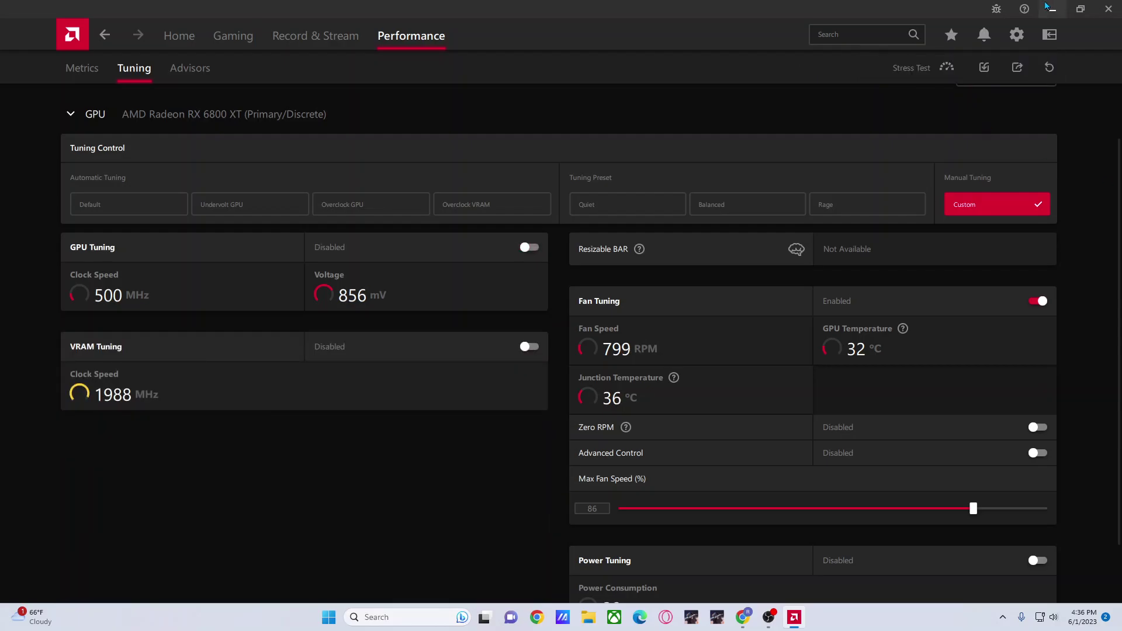
left_click(1108, 9)
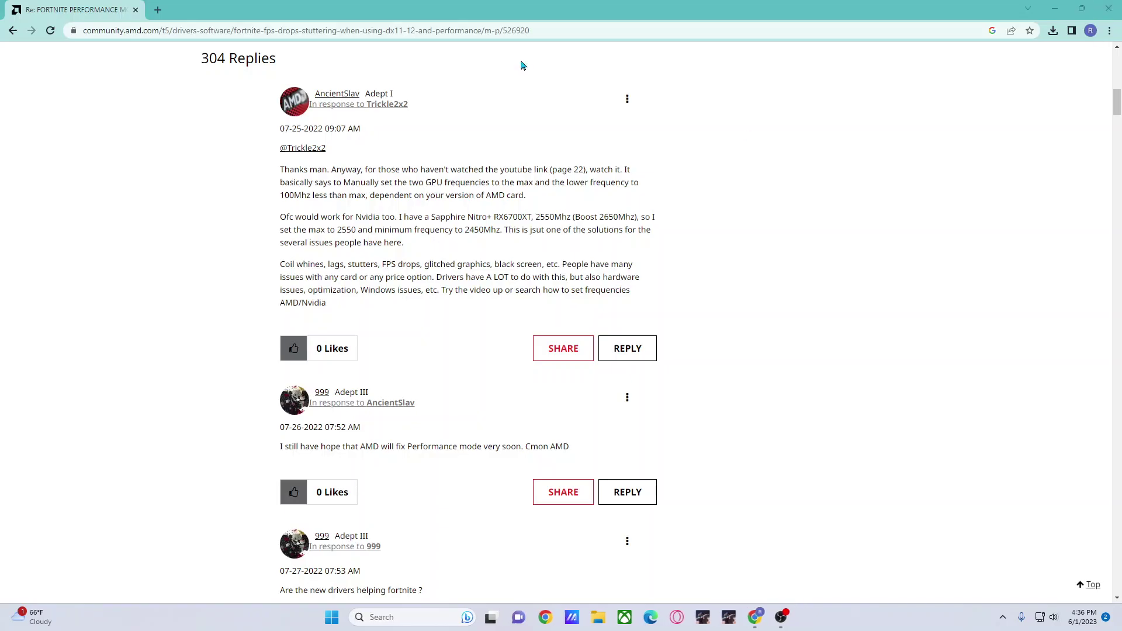
Search for "22.5.2 amd" in a new browser tab and open the Adrenalin Edition 22.5.2 release notes
left_click(155, 9)
type("22.")
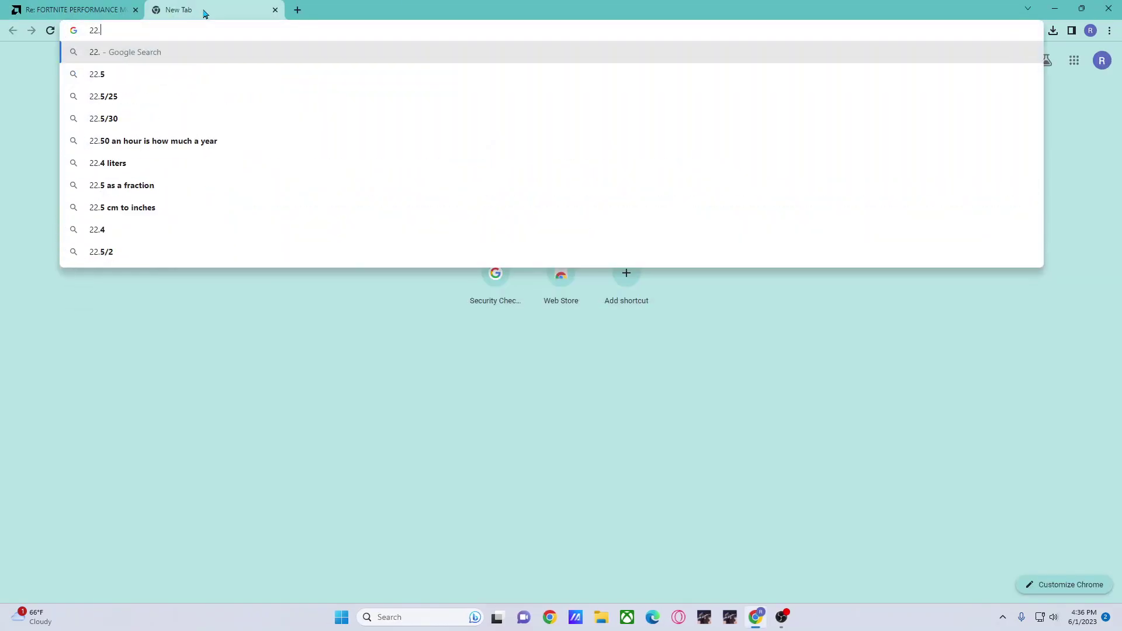
type("5.2 amnd")
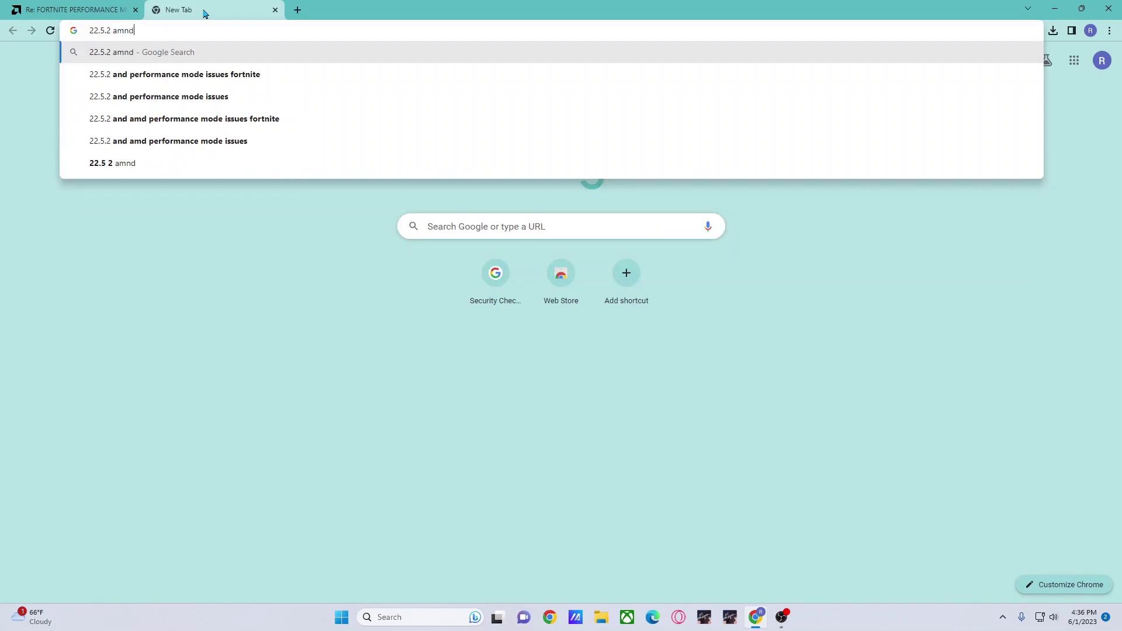
key("BackSpace")
key("BackSpace")
type("d")
key("Return")
left_click(380, 188)
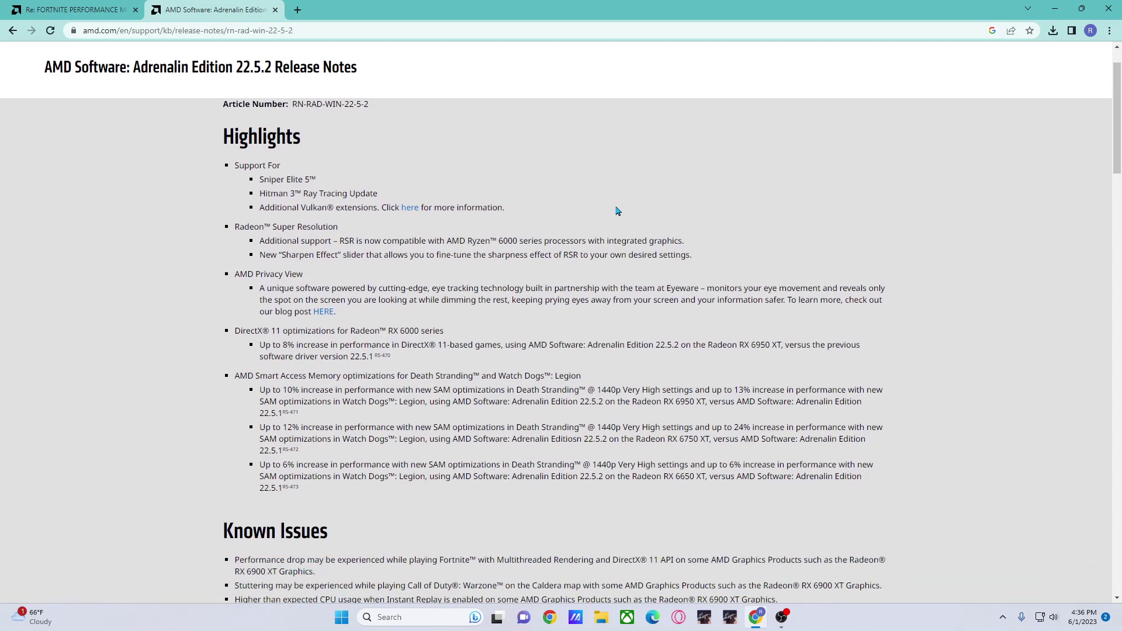
Examine the highlights and known issues in the 22.5.2 release notes, marking the Fortnite performance entry
scroll(619, 211, "down", 2)
scroll(617, 222, "down", 6)
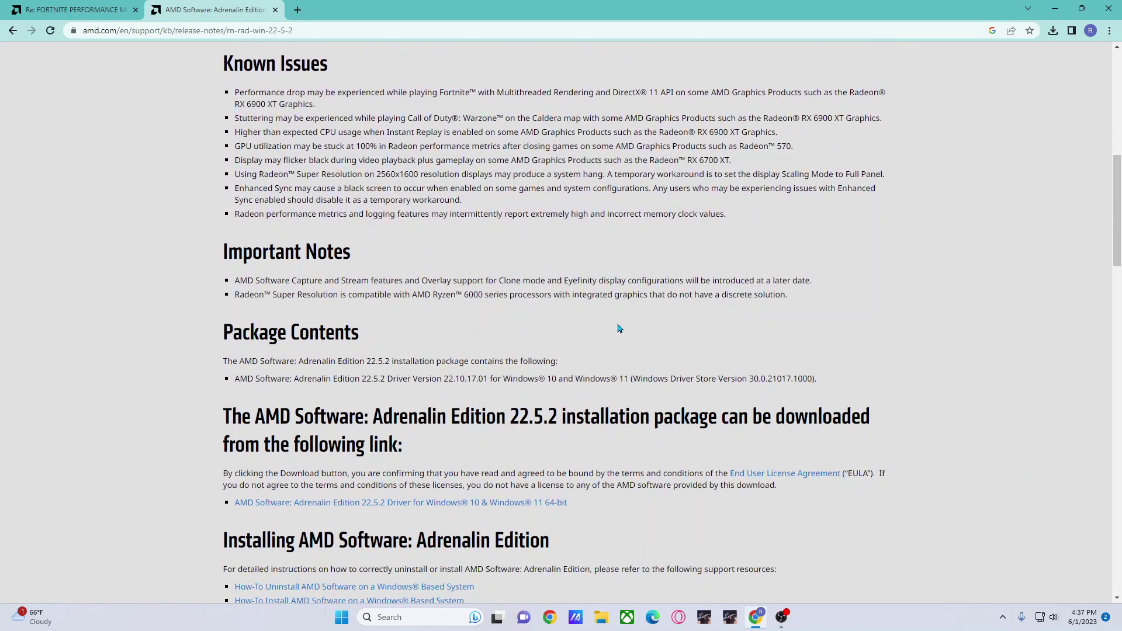
scroll(655, 367, "up", 6)
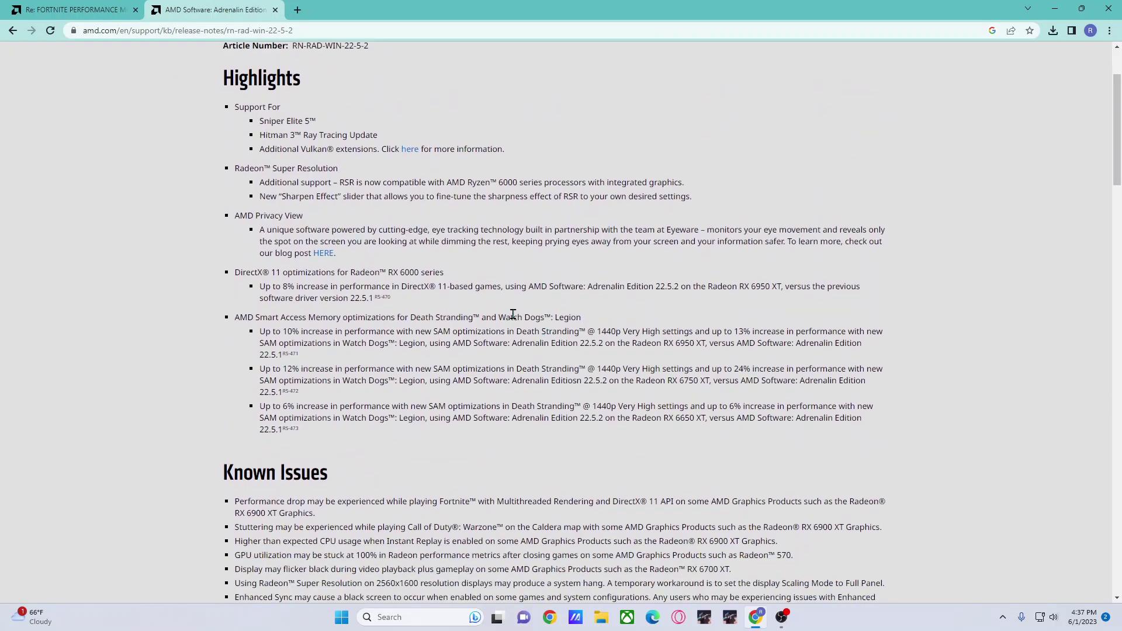
scroll(484, 345, "down", 2)
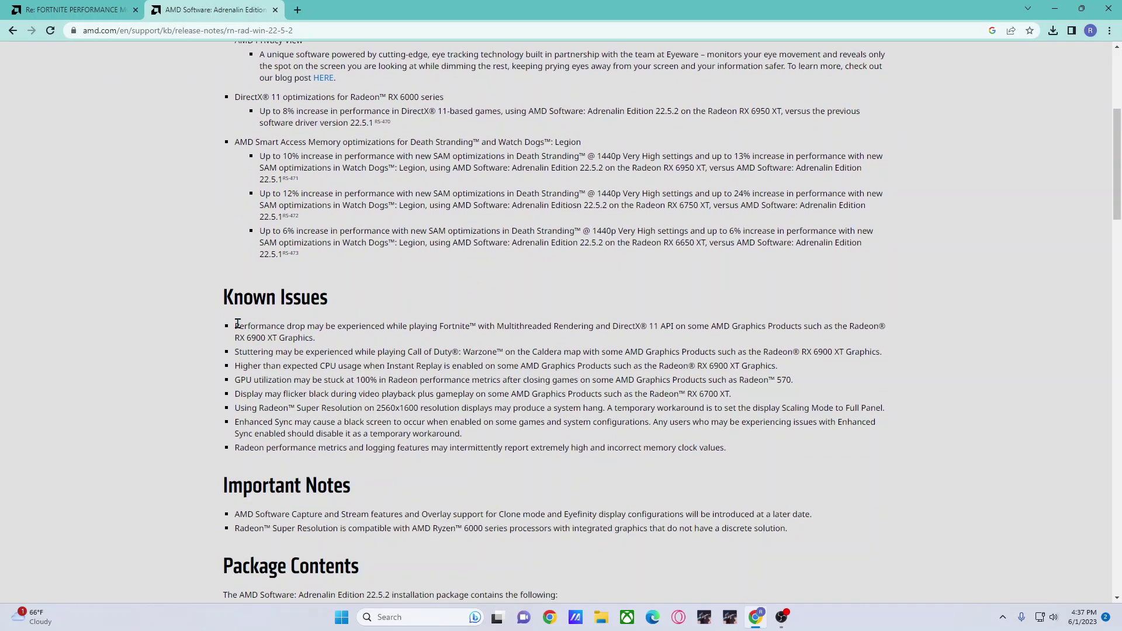
left_click_drag(235, 328, 743, 326)
left_click(670, 327)
left_click_drag(648, 326, 695, 326)
left_click(708, 326)
left_click_drag(240, 325, 302, 326)
left_click(350, 325)
Reopen AMD Software: Adrenalin Edition at its system settings and expand the CPU details
left_click(1002, 617)
right_click(1050, 558)
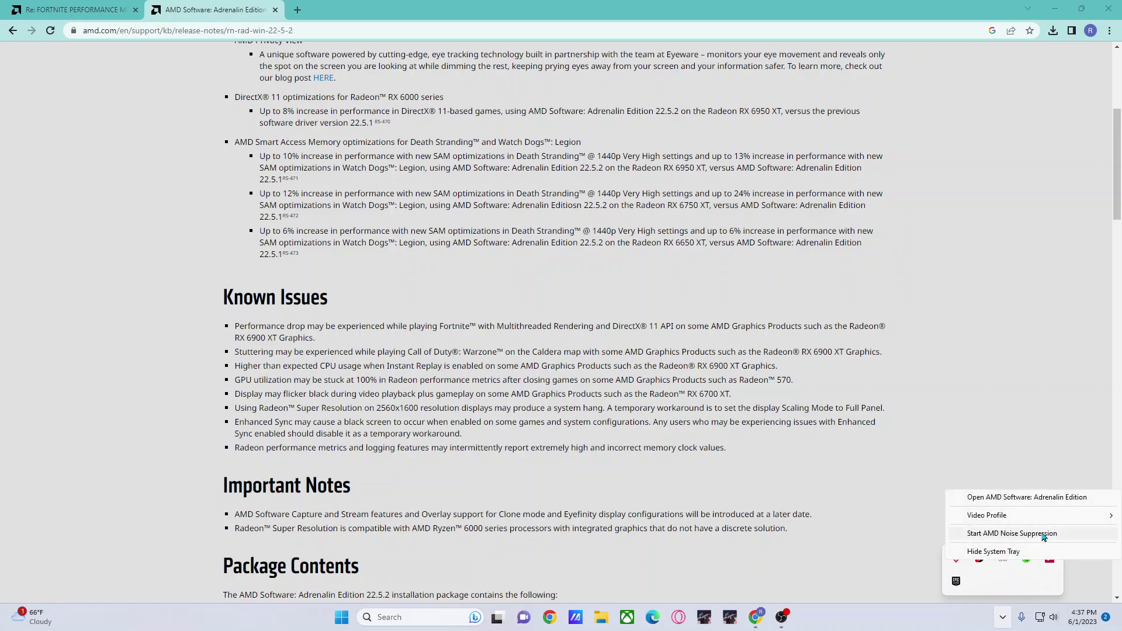
left_click(1030, 498)
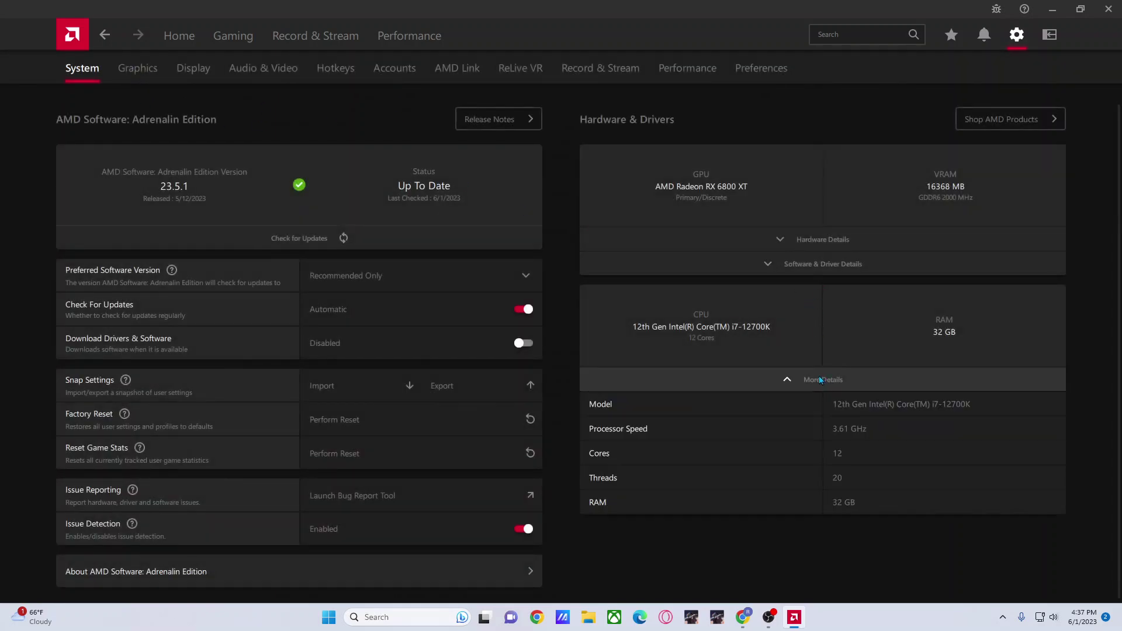
Expand the GPU's hardware details and software and driver details, and examine them together with the processor information
left_click(823, 241)
scroll(830, 275, "down", 6)
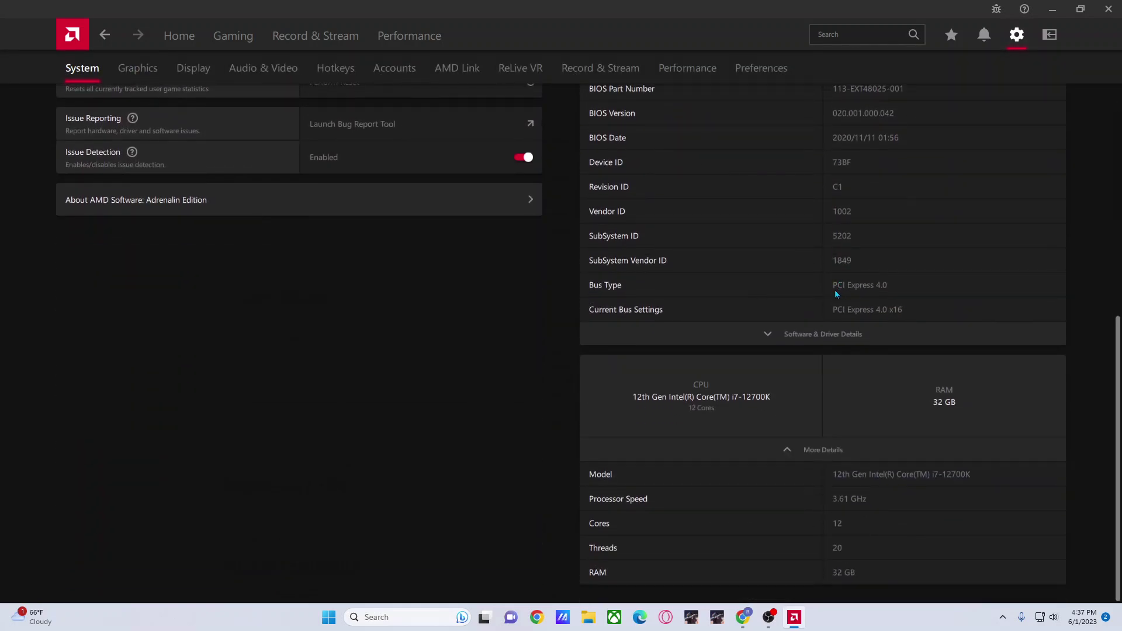
left_click(812, 330)
scroll(842, 336, "down", 3)
scroll(869, 343, "down", 4)
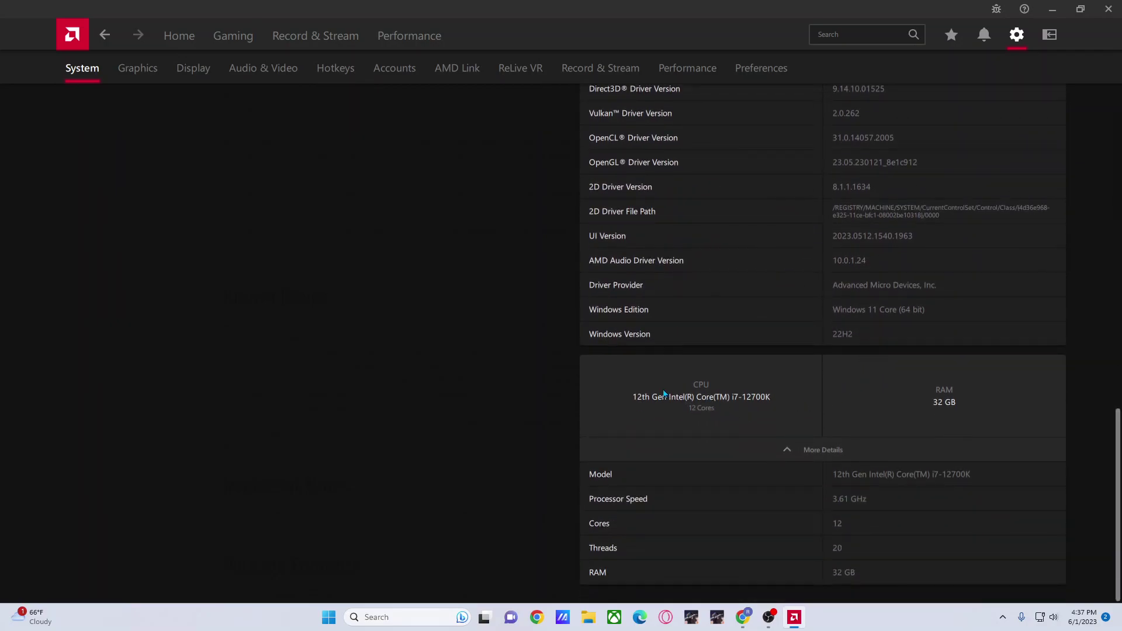
right_click(748, 401)
left_click(750, 505)
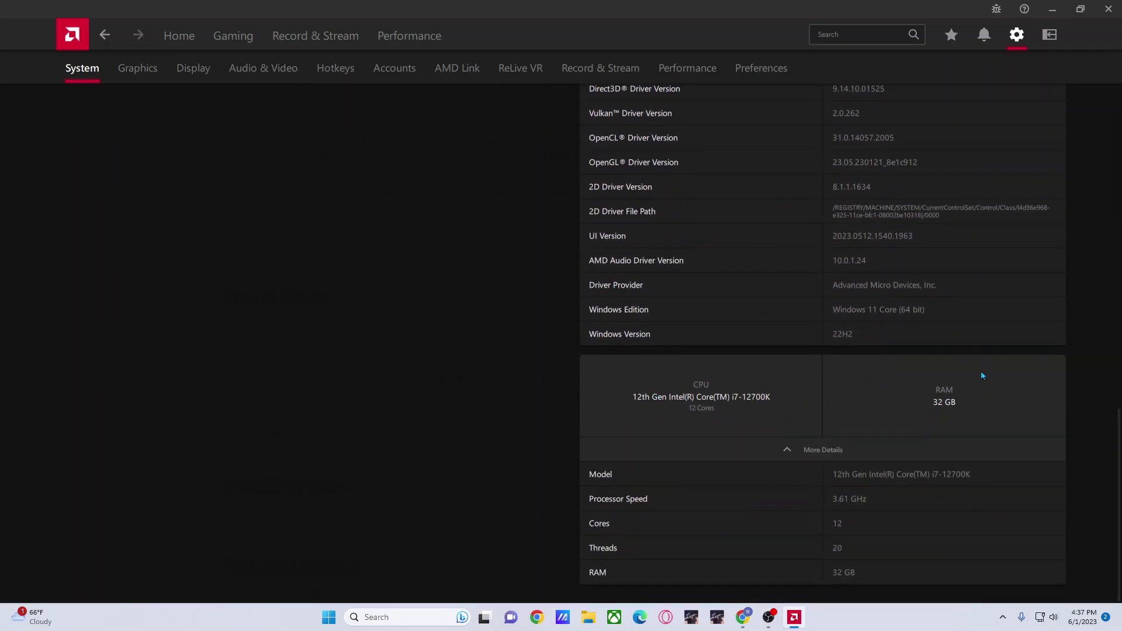
Return to the 22.5.2 release notes in the browser and mark the Fortnite Multithreaded Rendering entry under Known Issues
left_click(1052, 10)
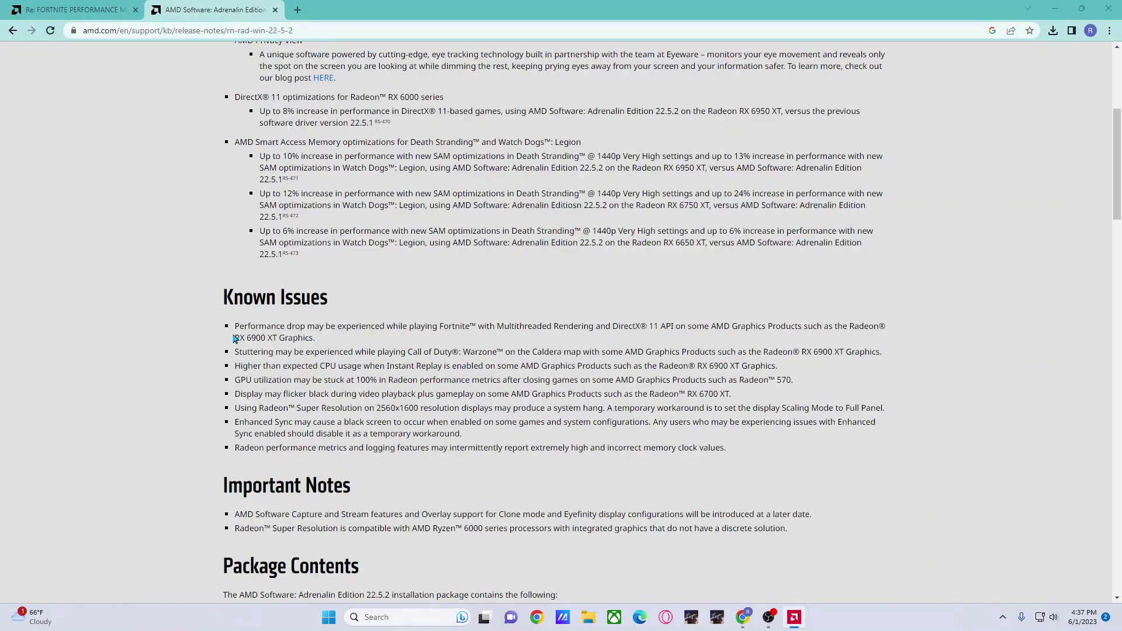
left_click_drag(235, 325, 600, 325)
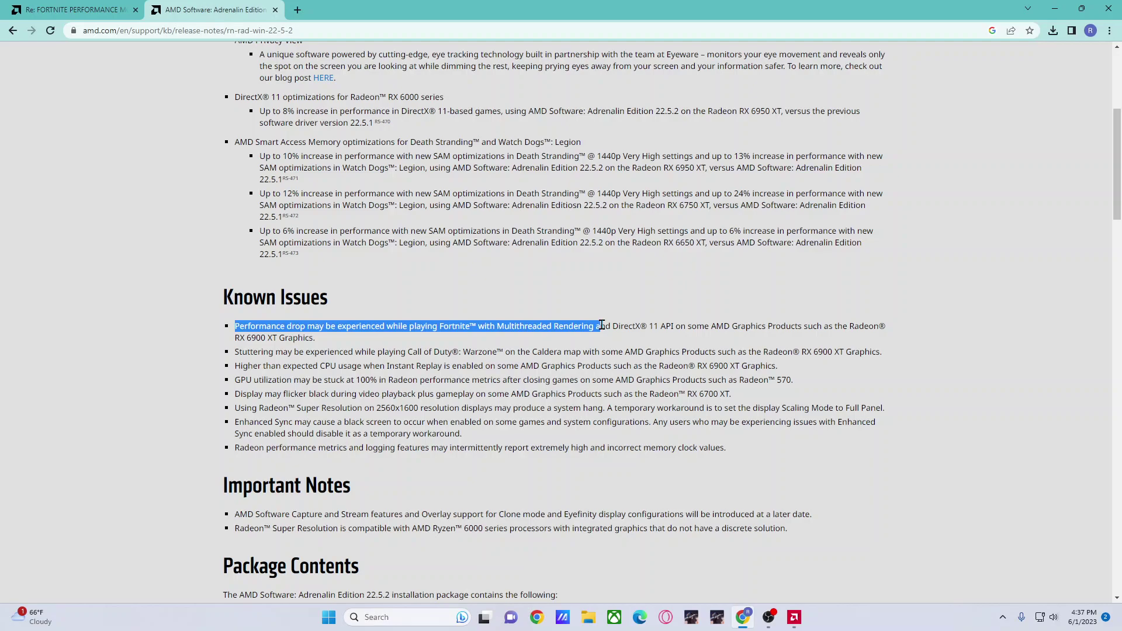
left_click(601, 325)
scroll(584, 292, "up", 5)
Search for "22.6.1 amd" in a new browser tab and open the Adrenalin Edition 22.6.1 release notes
left_click(297, 9)
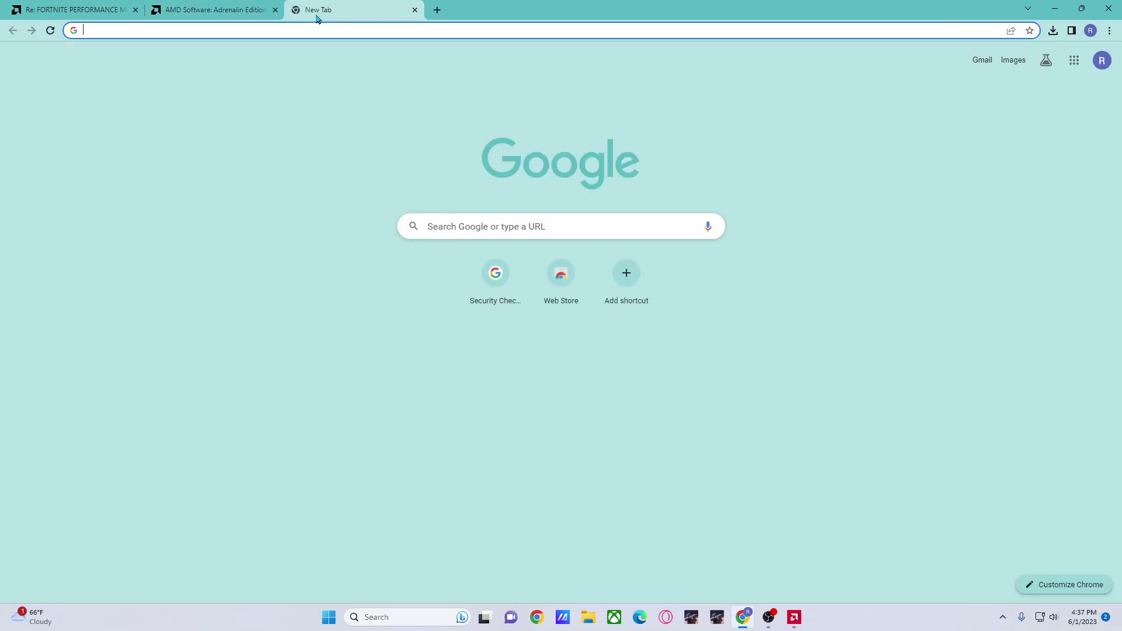
type("22.6.1")
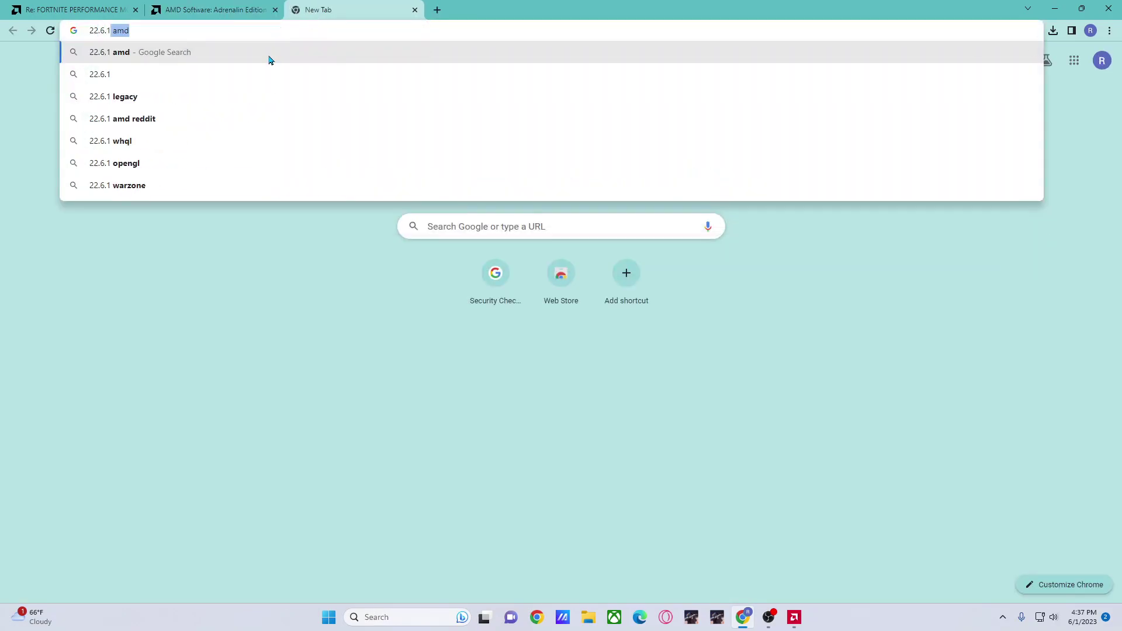
left_click(270, 58)
left_click(171, 186)
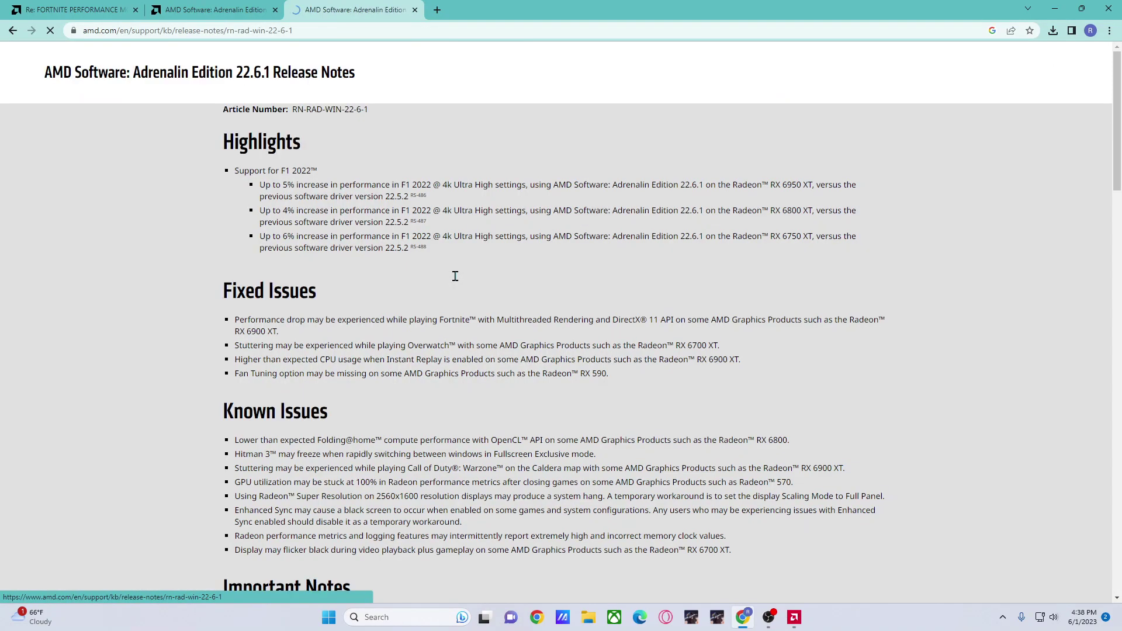
Examine the 22.6.1 release notes and mark the Fortnite performance drop entry under Fixed Issues
scroll(455, 276, "down", 2)
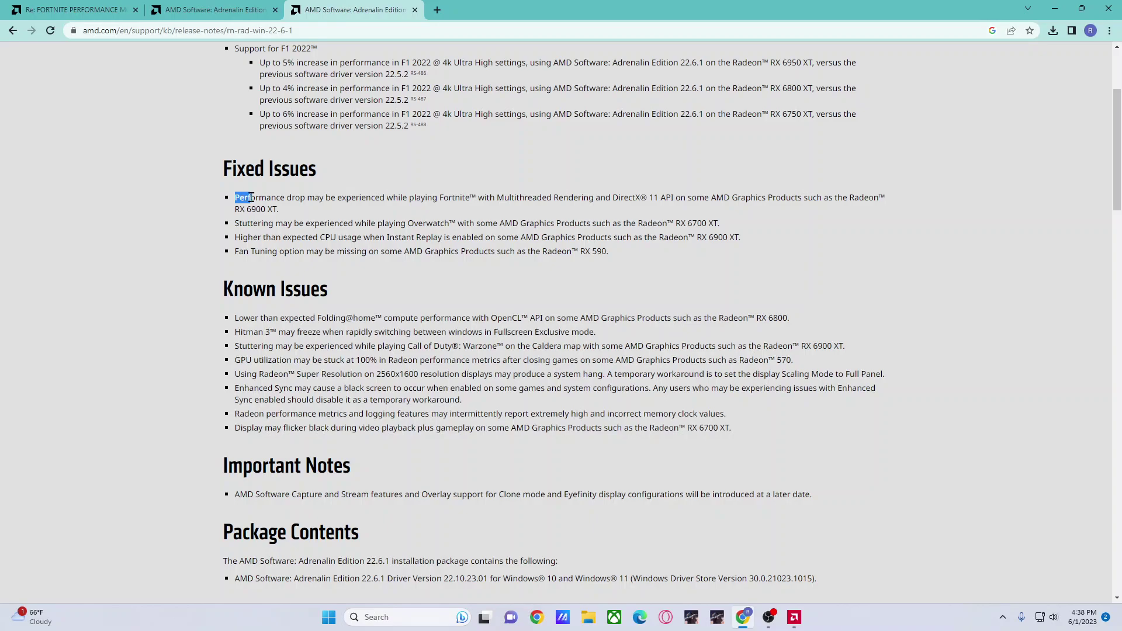
left_click_drag(251, 197, 892, 200)
left_click(892, 217)
scroll(446, 241, "up", 3)
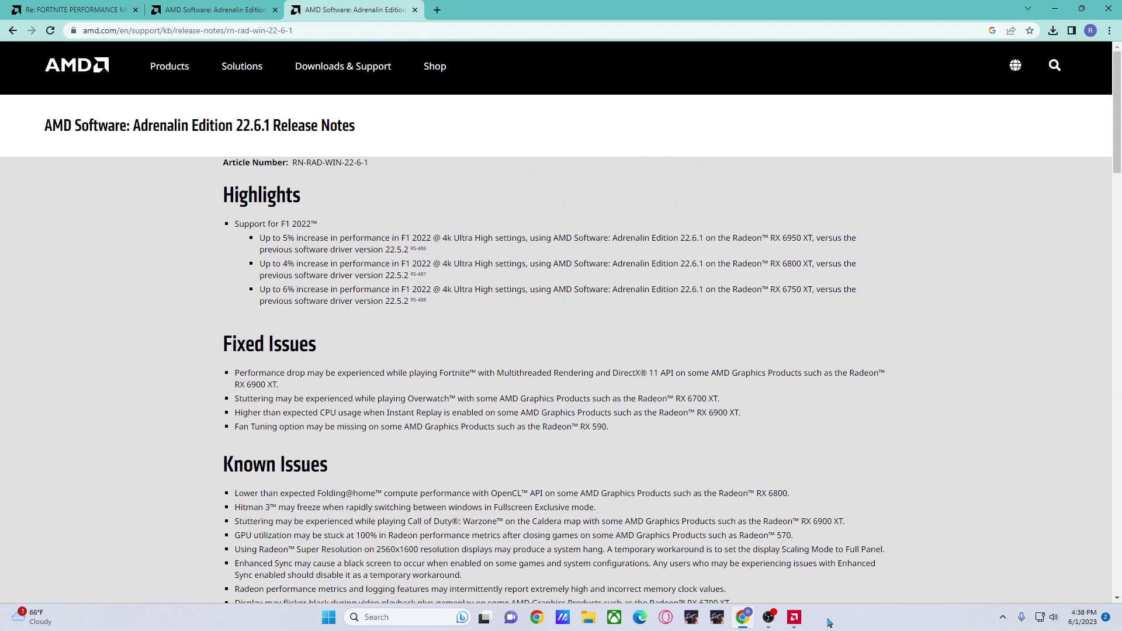
Check the installed driver version in AMD Software: Adrenalin Edition against the 22.6.1 release notes in the browser
left_click(793, 617)
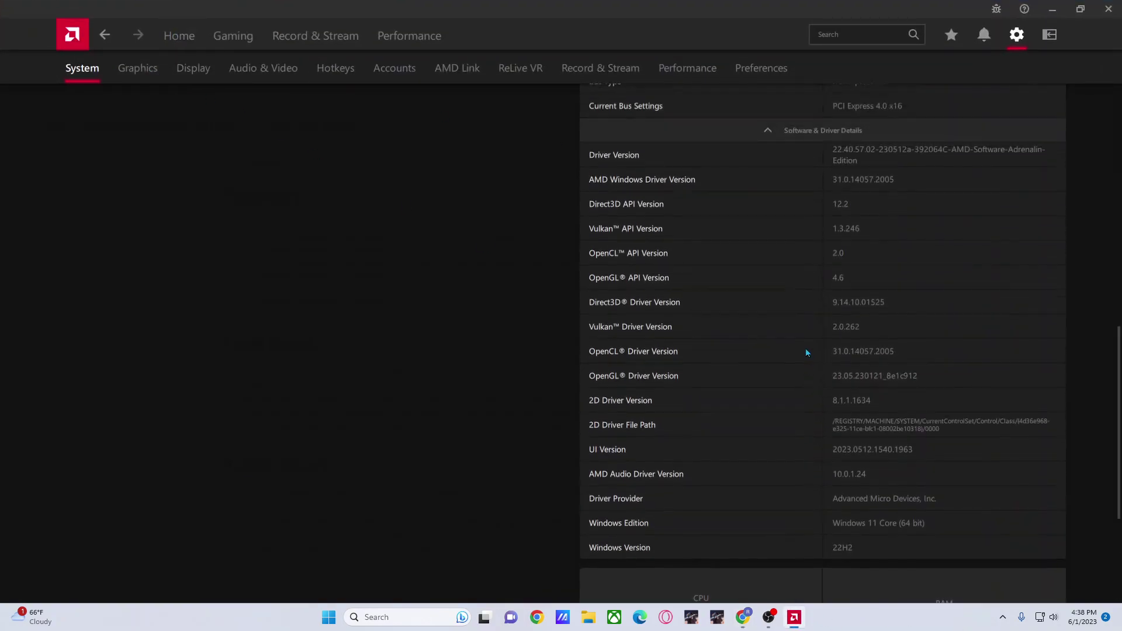
scroll(804, 372, "up", 10)
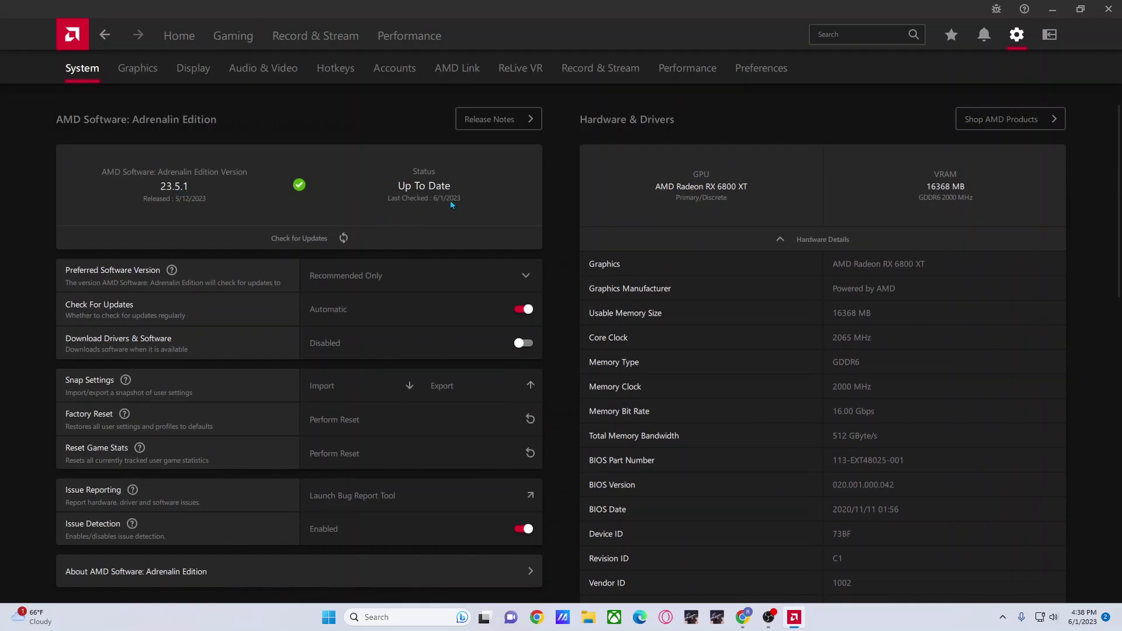
left_click(742, 618)
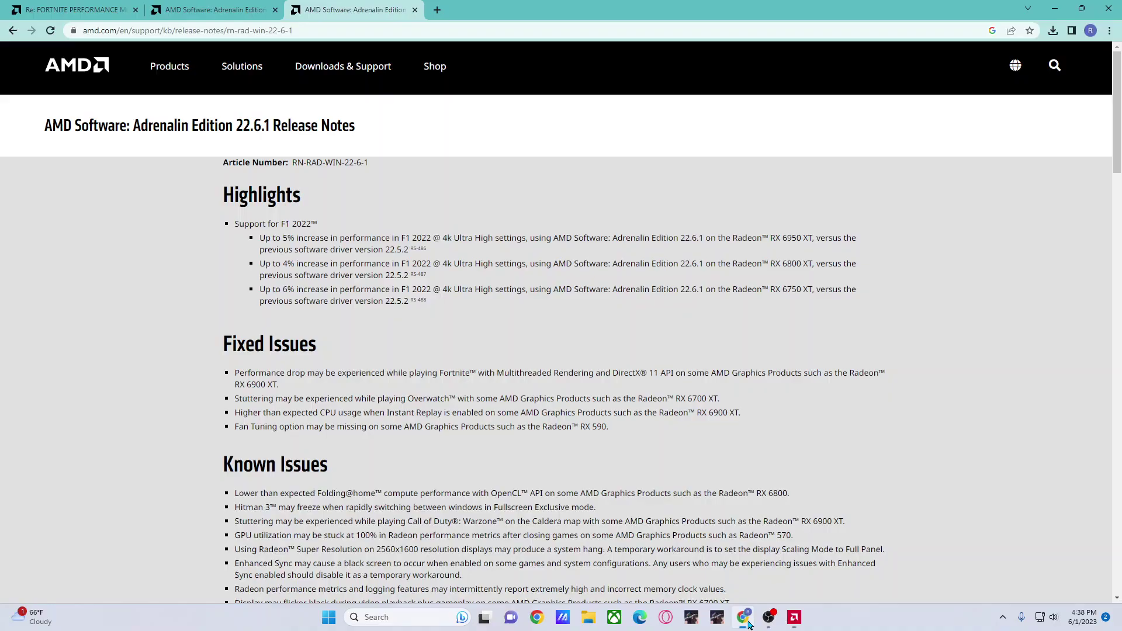
scroll(520, 388, "down", 2)
scroll(520, 389, "up", 1)
left_click(1056, 9)
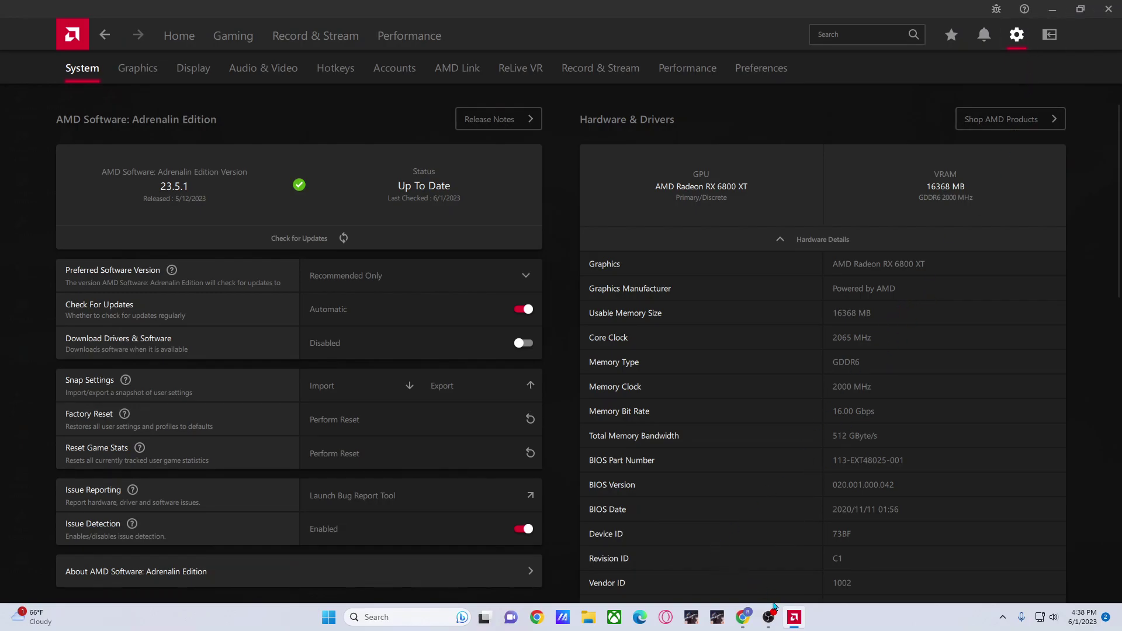
Switch to the AMD community thread on Fortnite performance in the browser and read through its replies
left_click(750, 617)
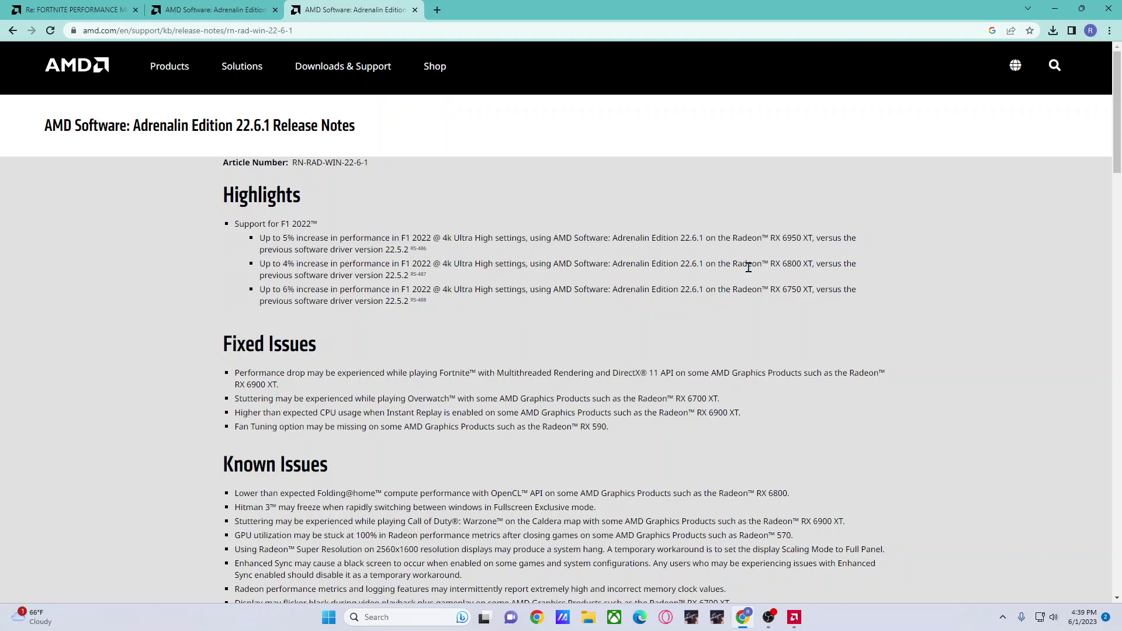
left_click(105, 9)
scroll(545, 339, "down", 20)
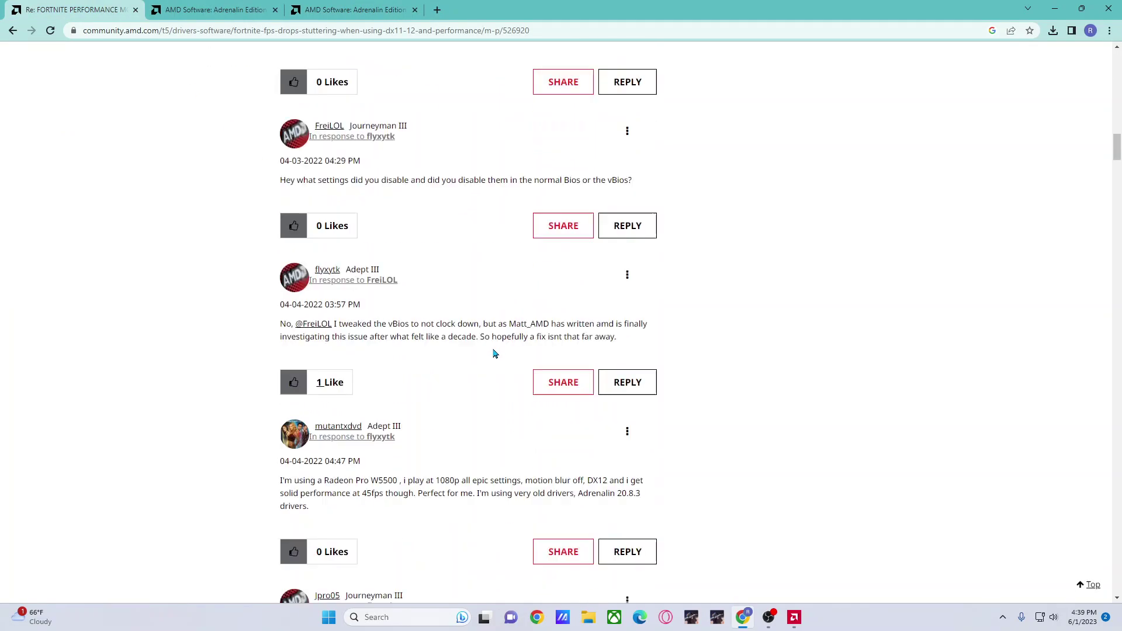
scroll(483, 403, "down", 20)
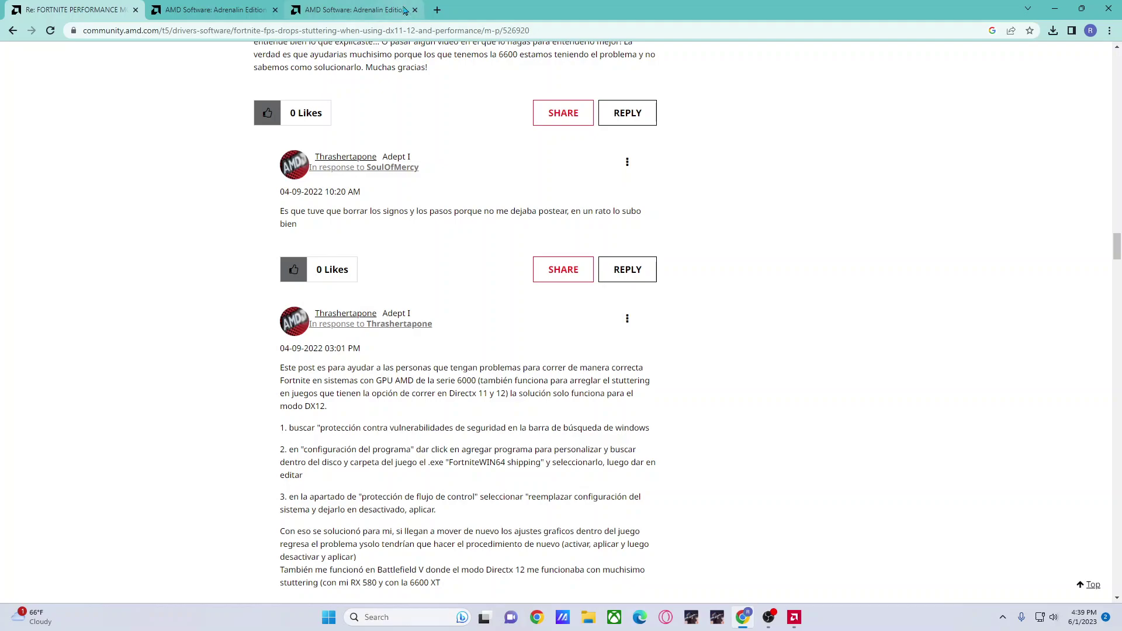
Search the web for "amermine" in a new tab, review the driver results and close the tab
left_click(436, 10)
type("amermine")
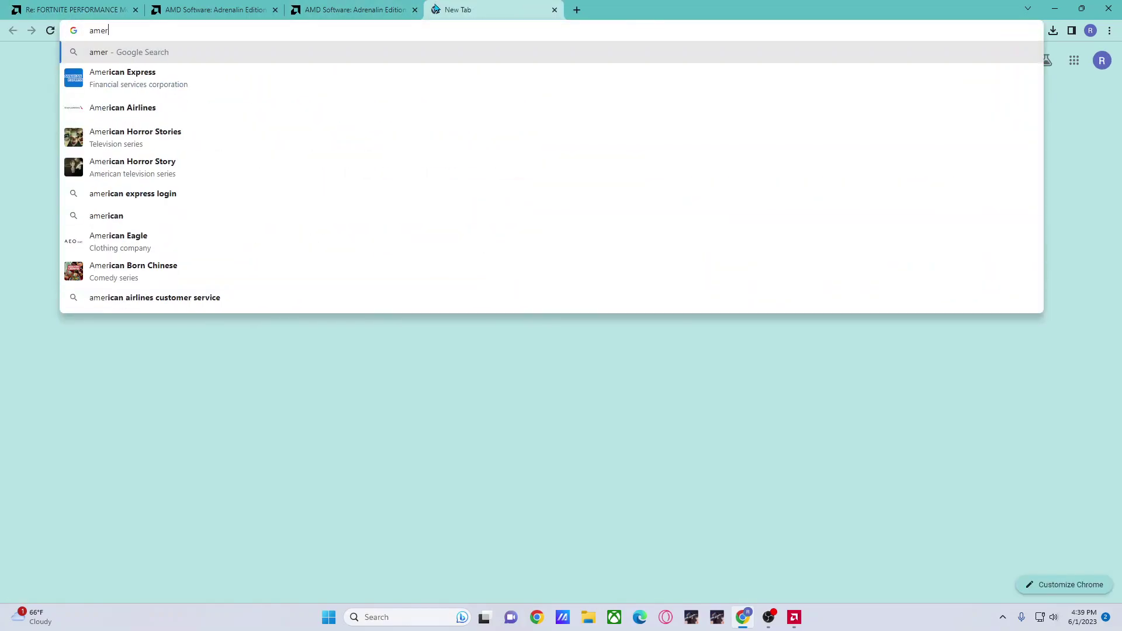
key("Return")
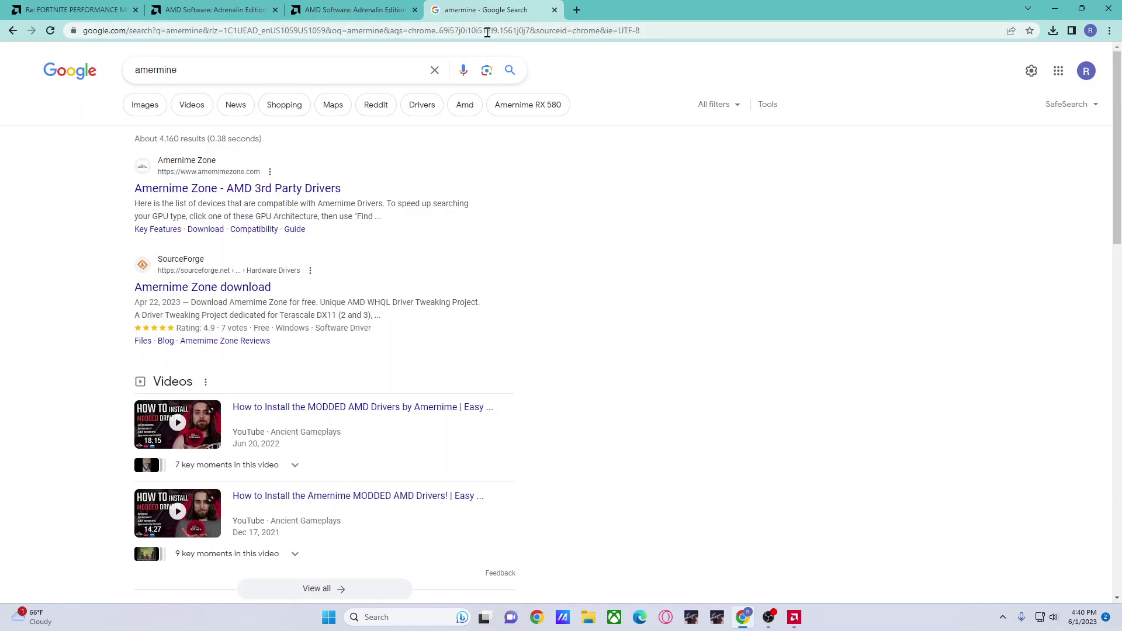
left_click(555, 10)
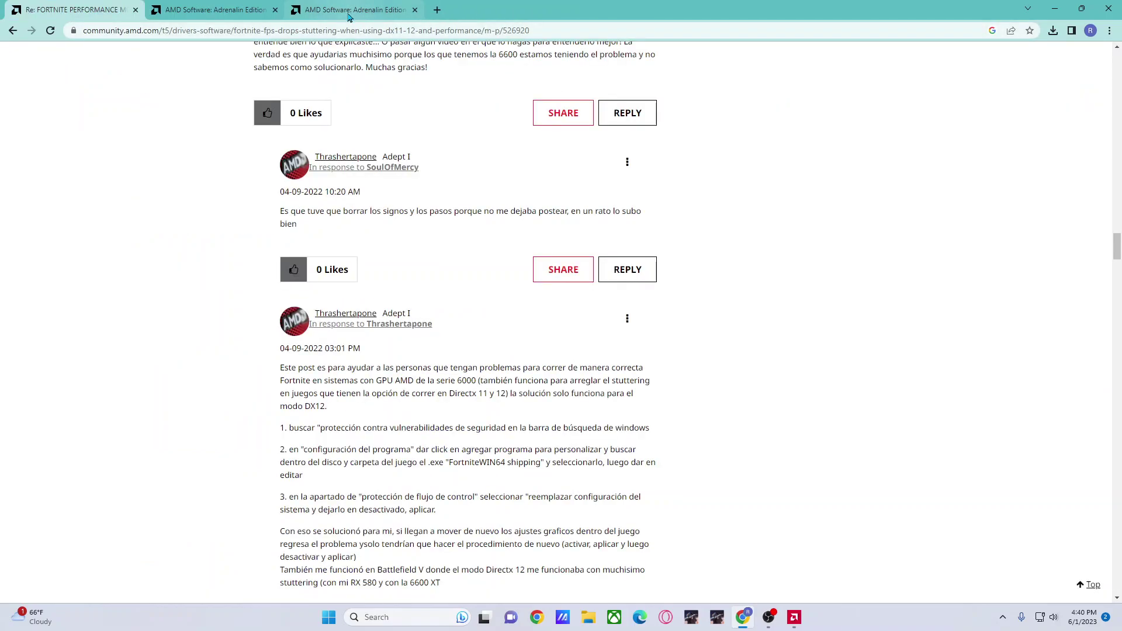
Review the global graphics options in AMD Software, including the expanded advanced ones, and return to the system settings
mouse_move(802, 616)
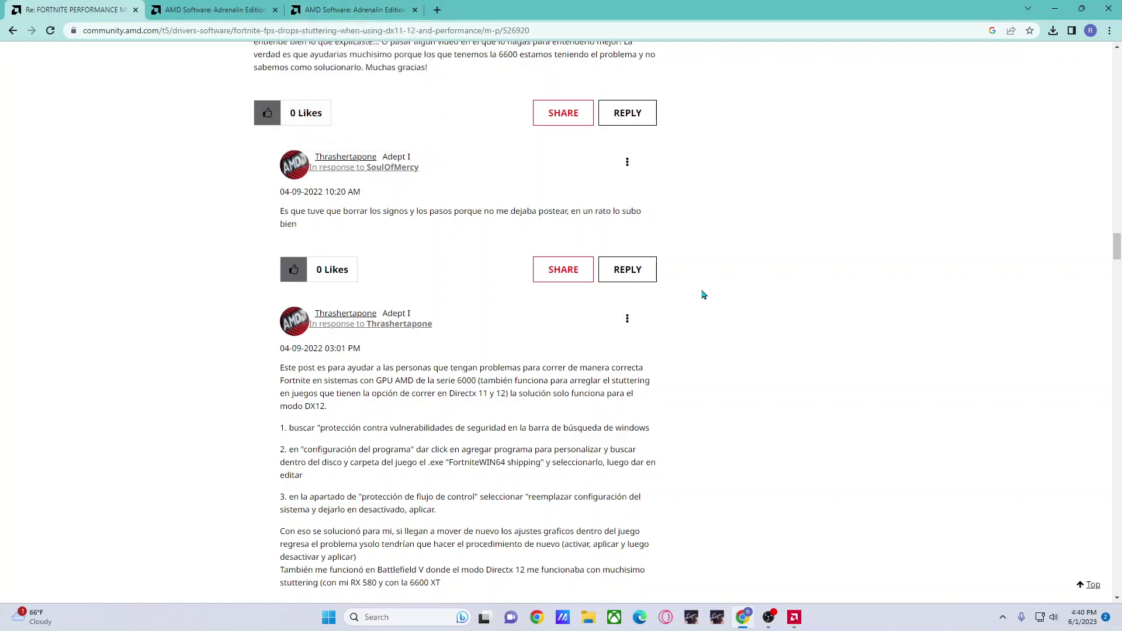
left_click(794, 617)
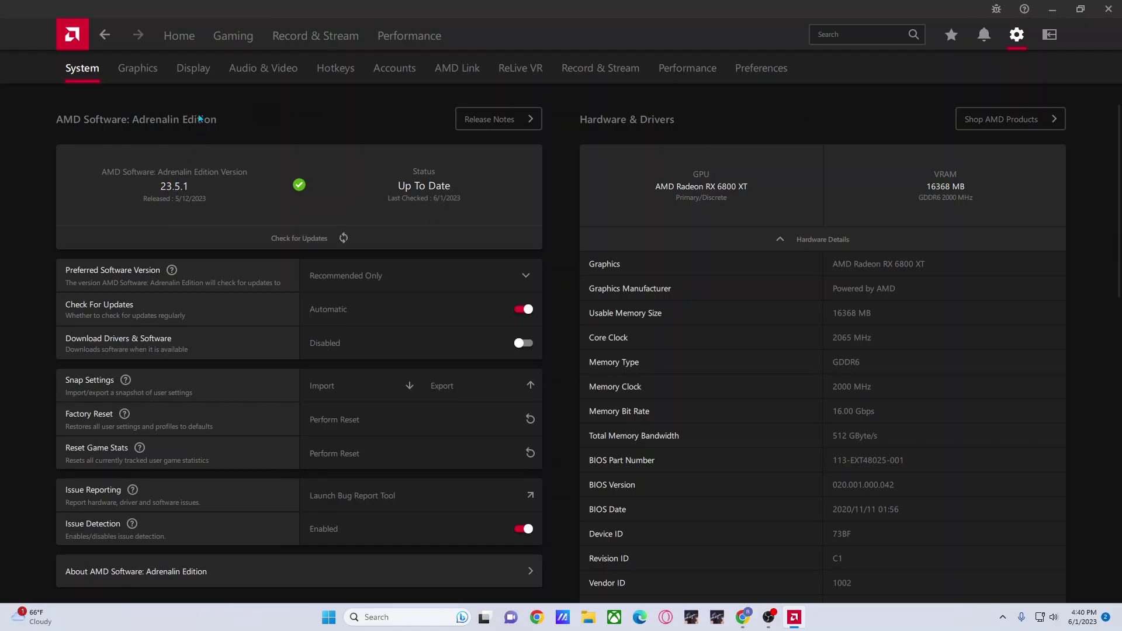
left_click(155, 70)
scroll(407, 374, "down", 1)
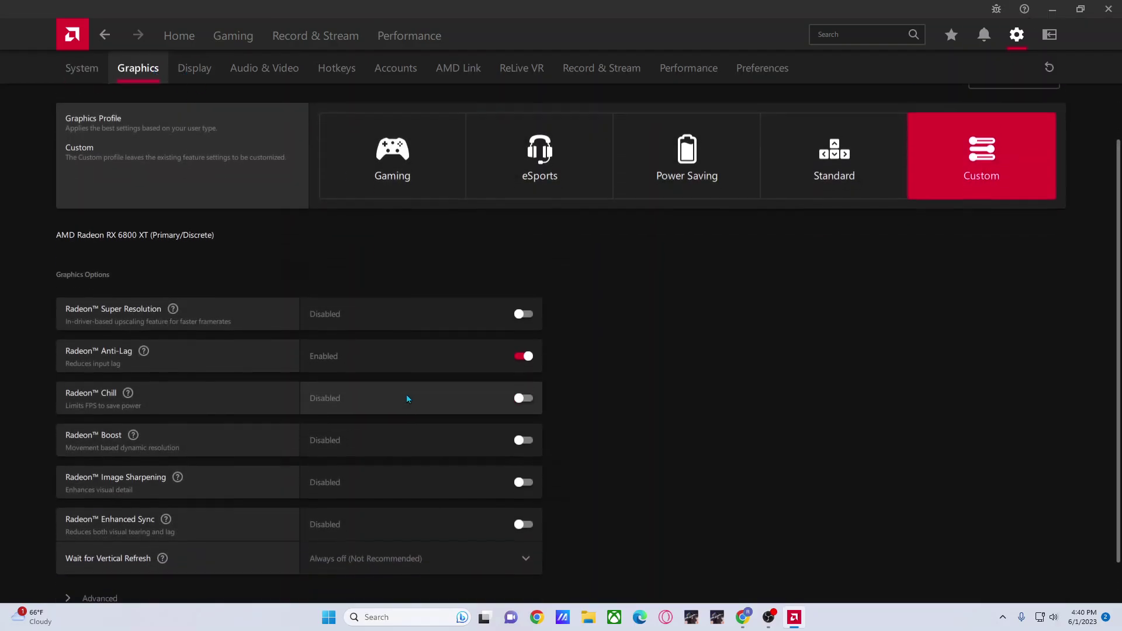
scroll(304, 509, "down", 1)
left_click(134, 549)
scroll(391, 495, "down", 8)
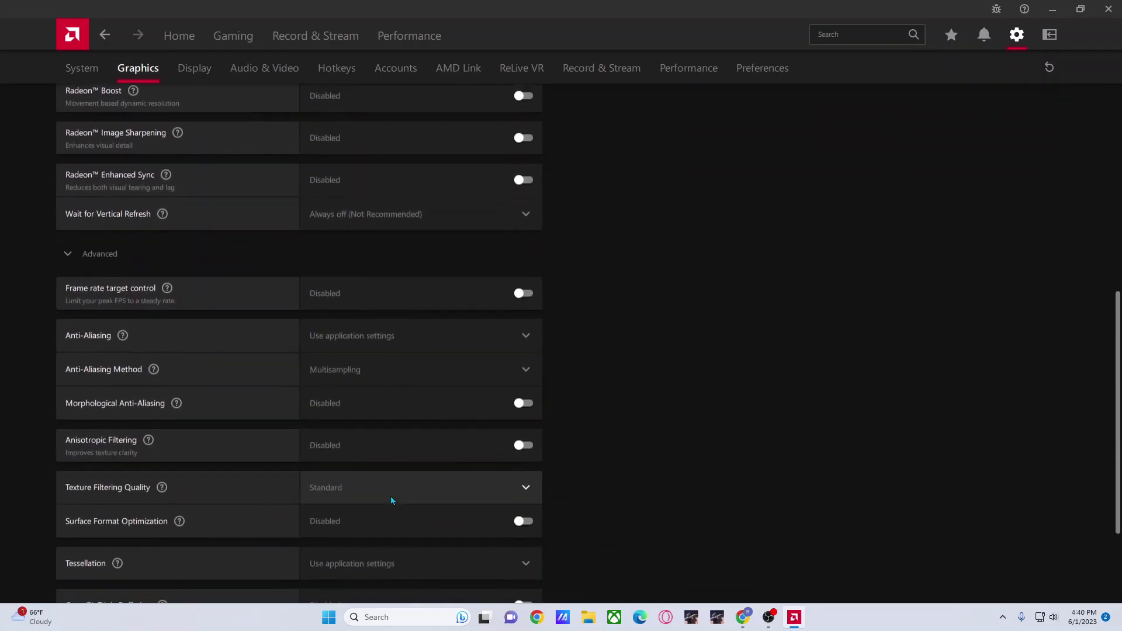
scroll(410, 409, "up", 9)
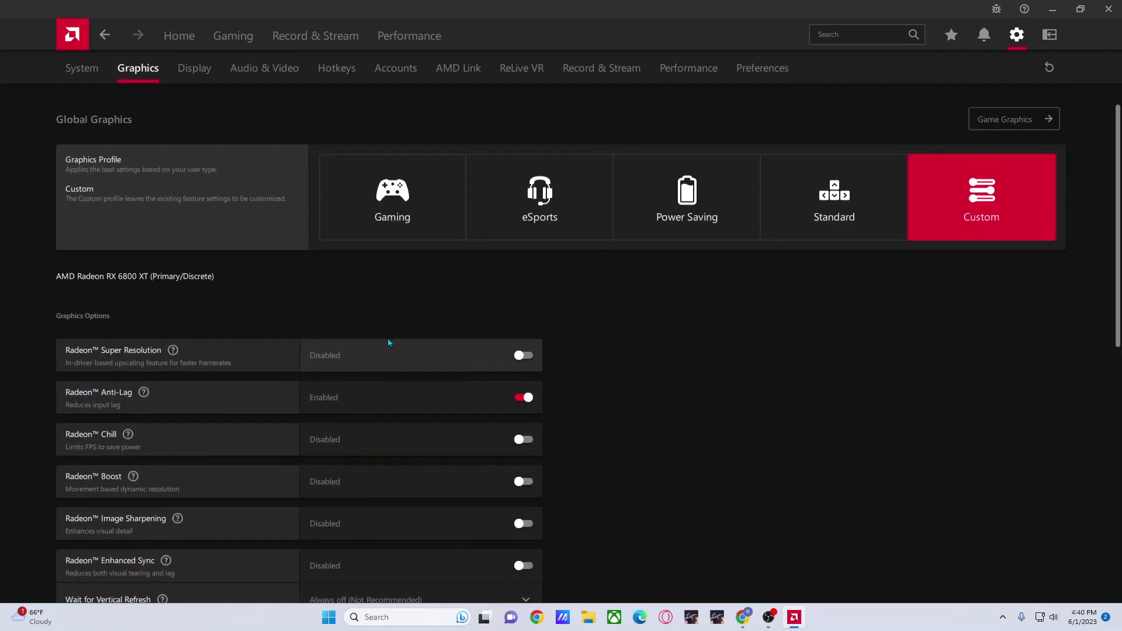
left_click(82, 68)
key("alt+Tab")
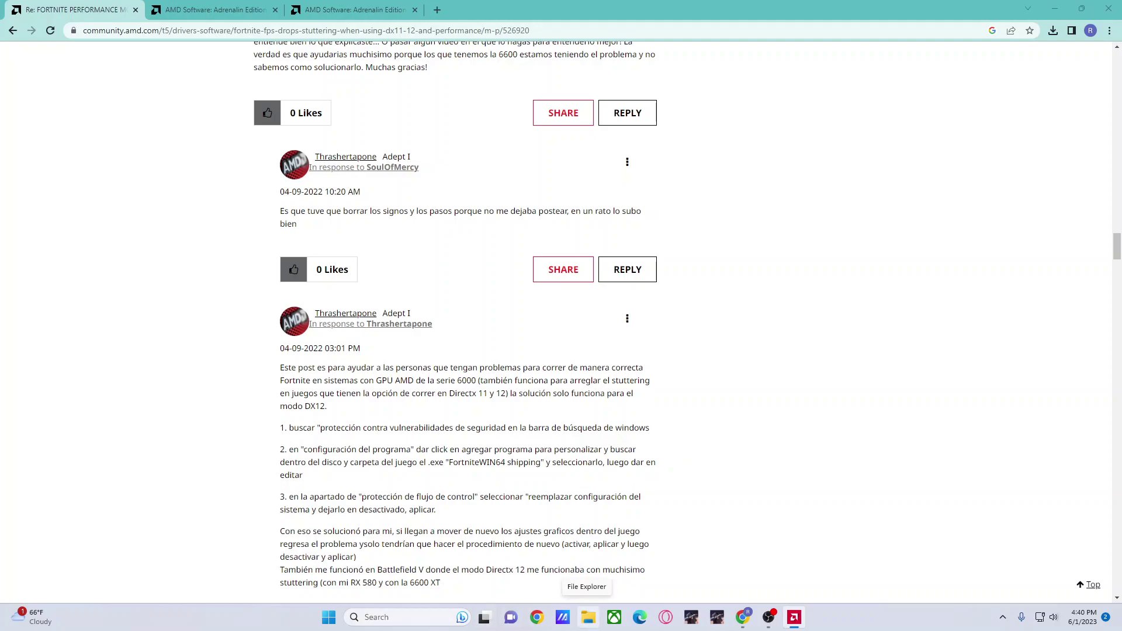
left_click(588, 617)
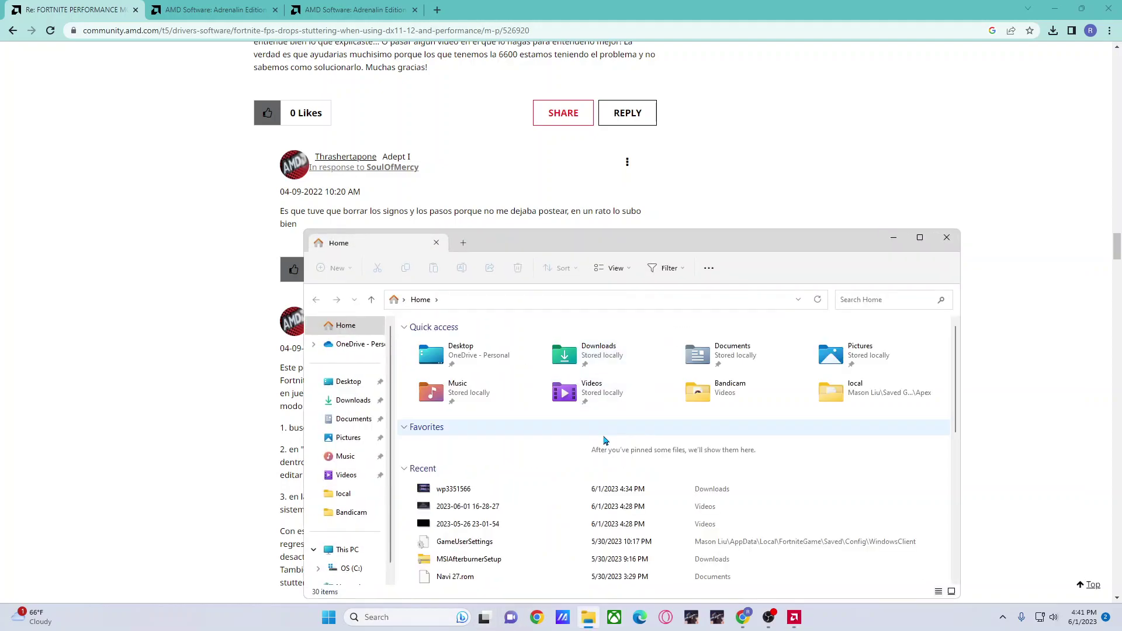
key("alt+F4")
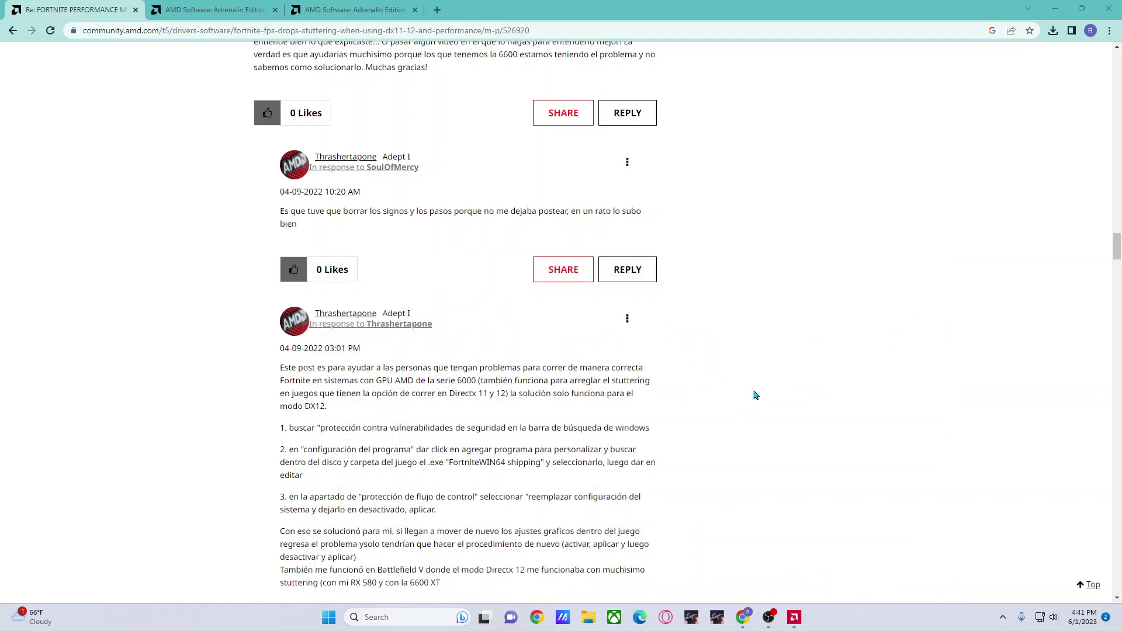
Open the %localappdata% folder from the Run dialog and reposition its window higher on the screen
key("super+r")
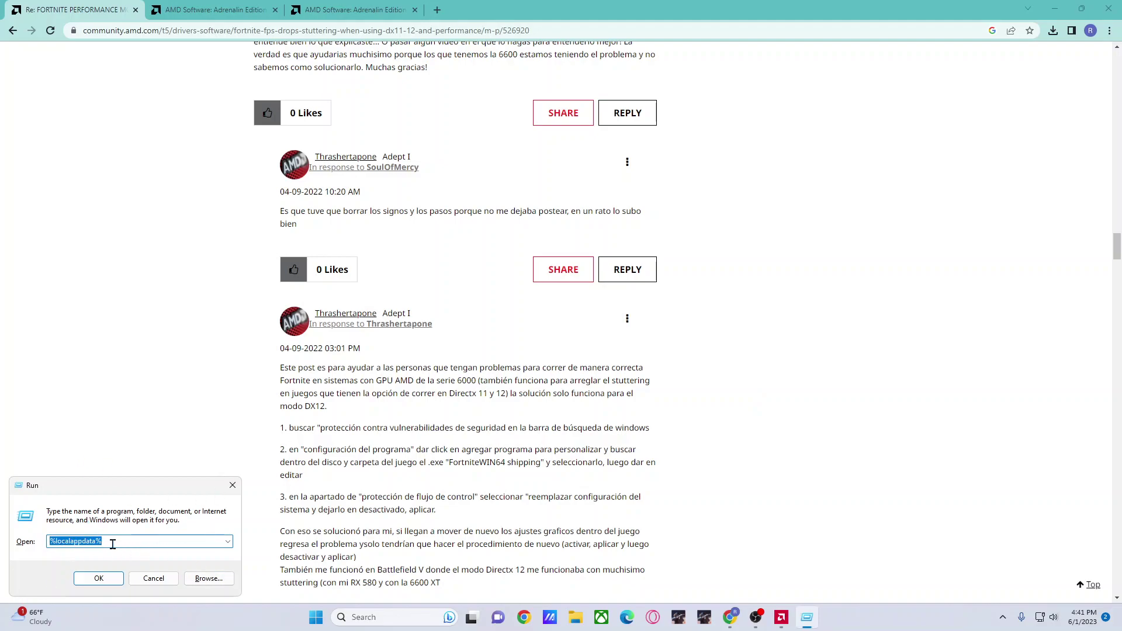
left_click(96, 579)
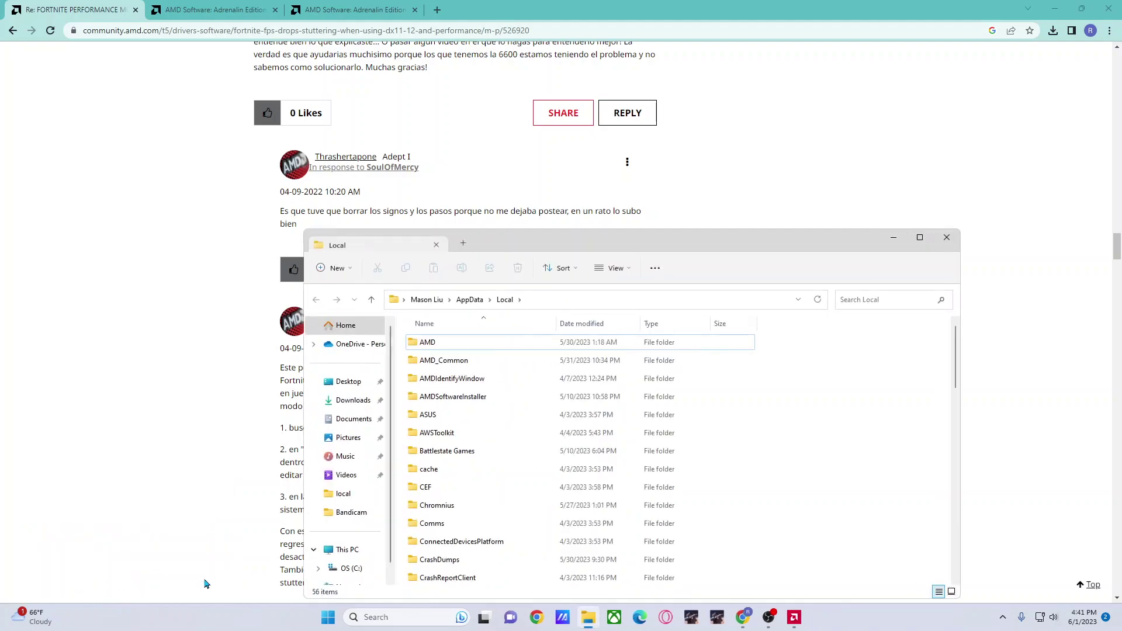
left_click_drag(615, 246, 537, 175)
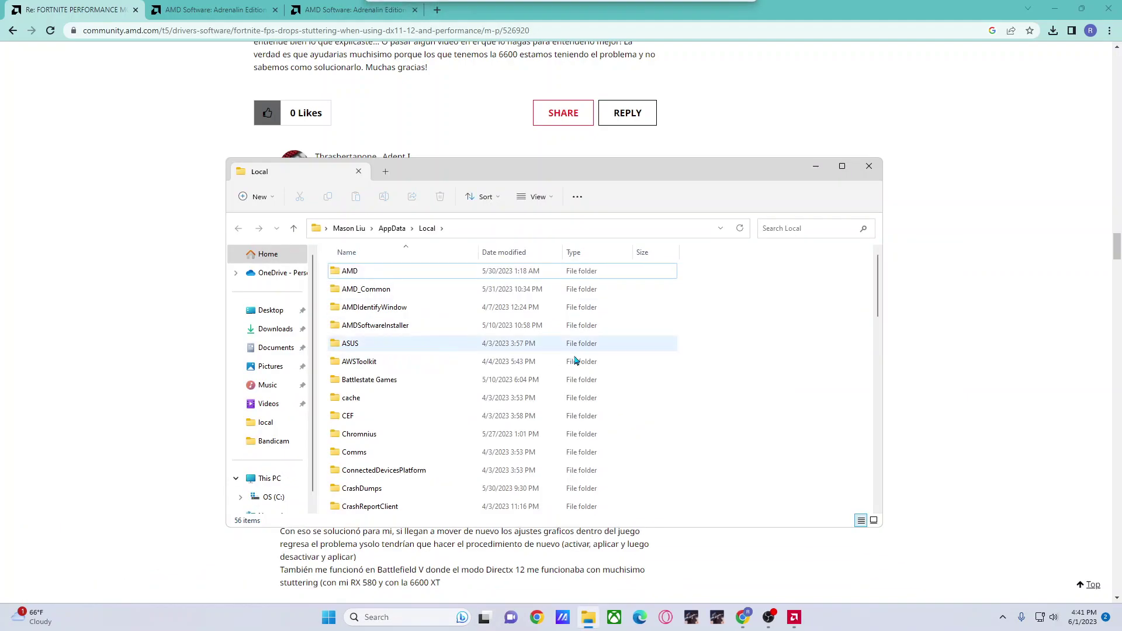
Open the FortniteGame folder in Local and navigate through Saved and Config to the WindowsClient folder
scroll(421, 289, "down", 4)
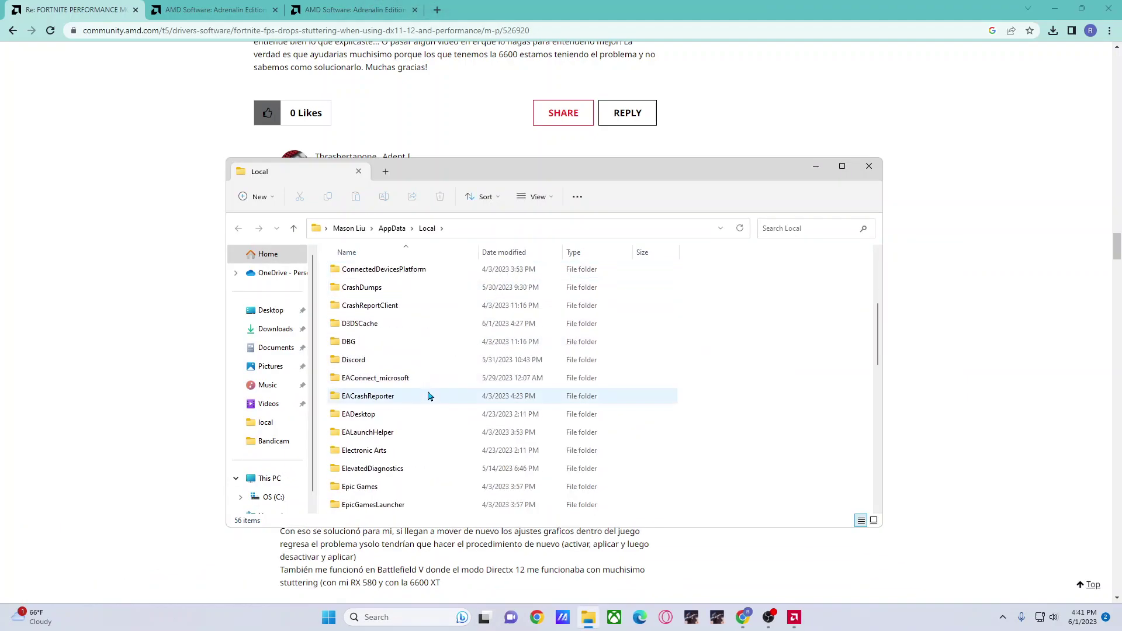
scroll(429, 396, "down", 10)
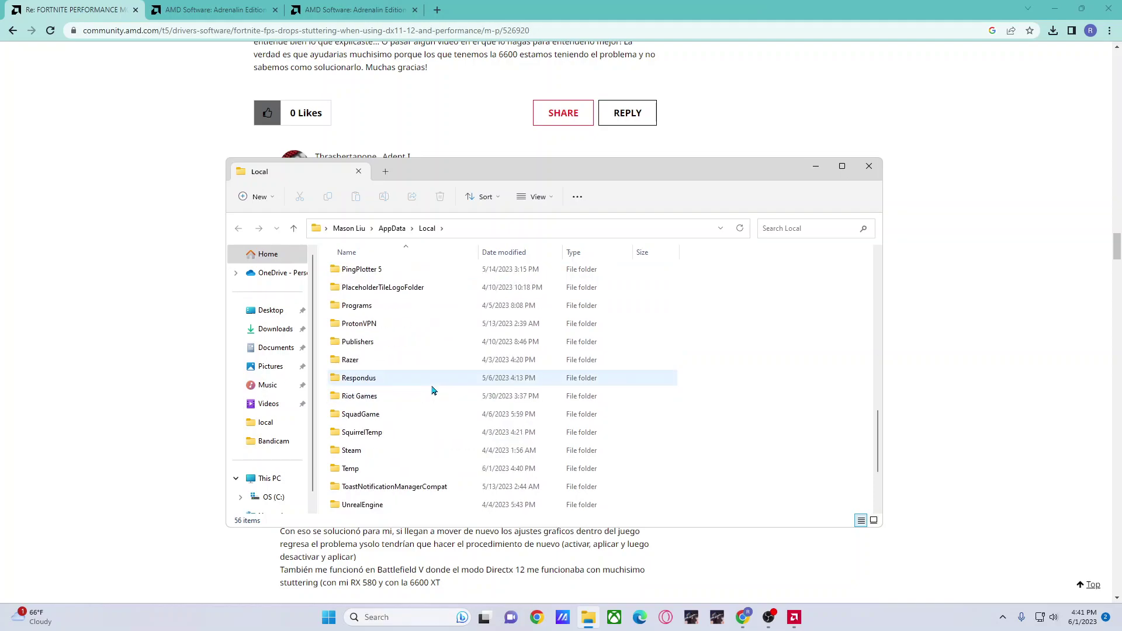
scroll(419, 409, "down", 3)
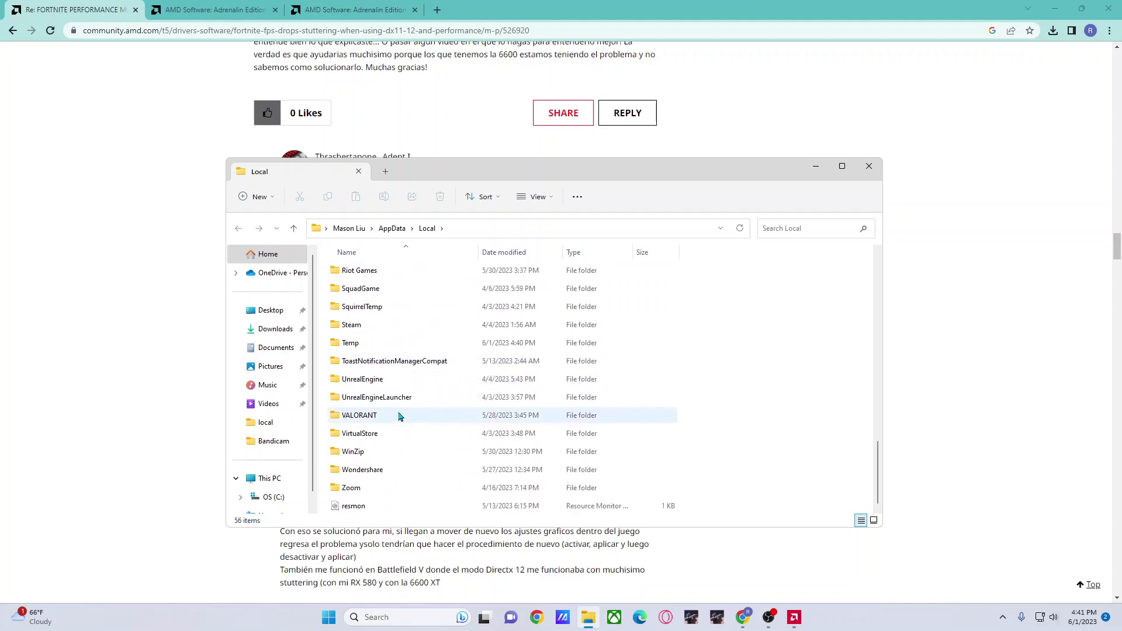
scroll(400, 410, "up", 8)
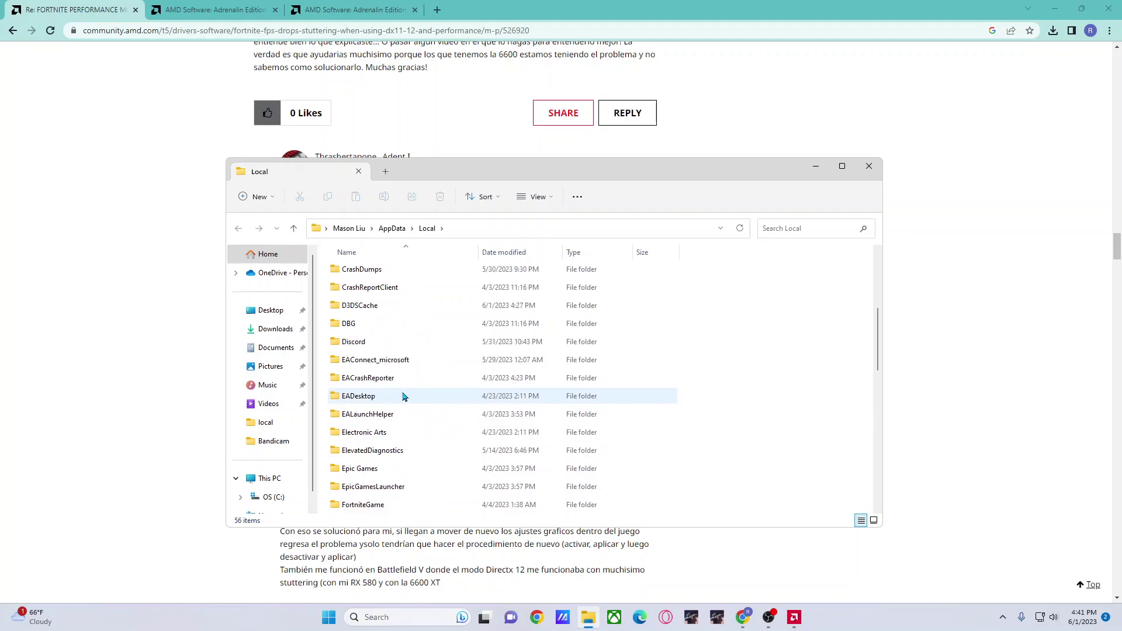
scroll(405, 400, "up", 3)
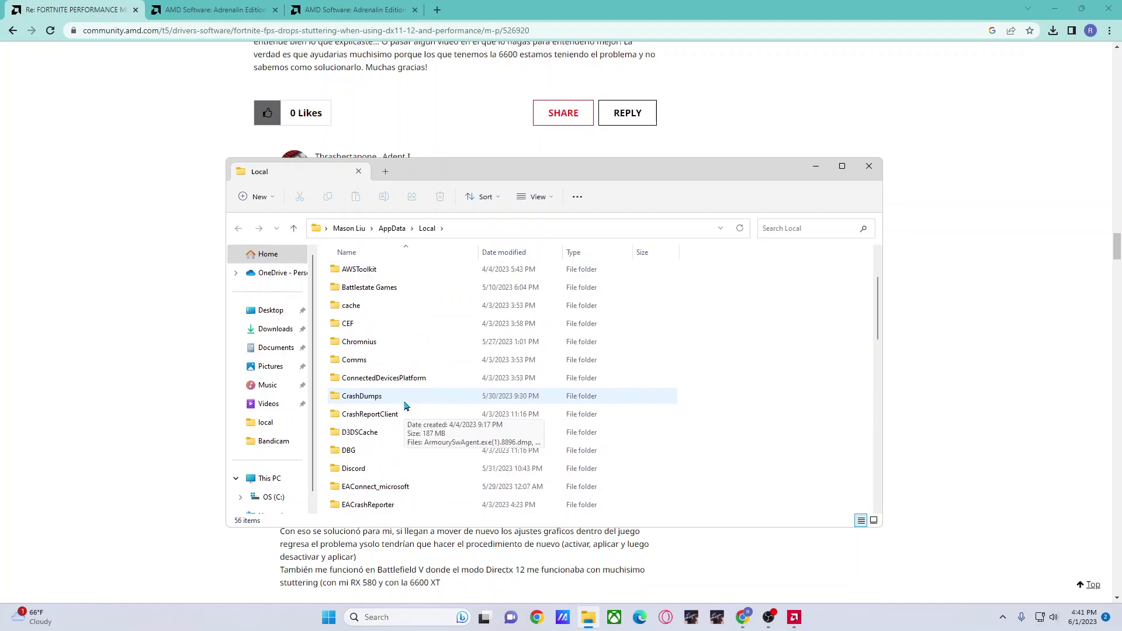
scroll(409, 403, "down", 3)
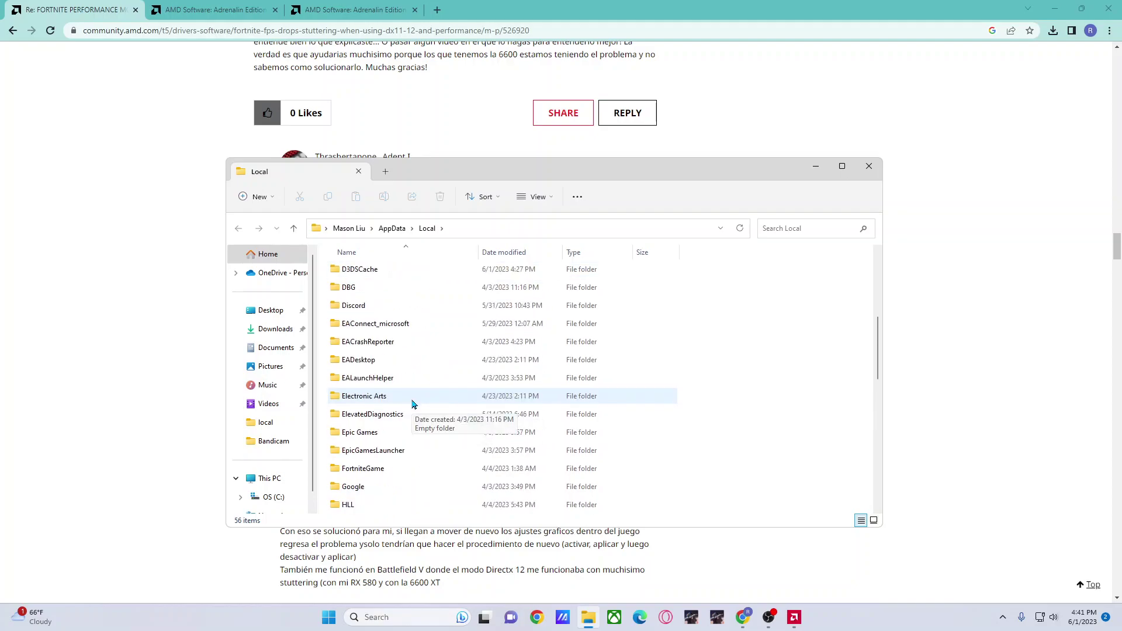
scroll(412, 403, "down", 1)
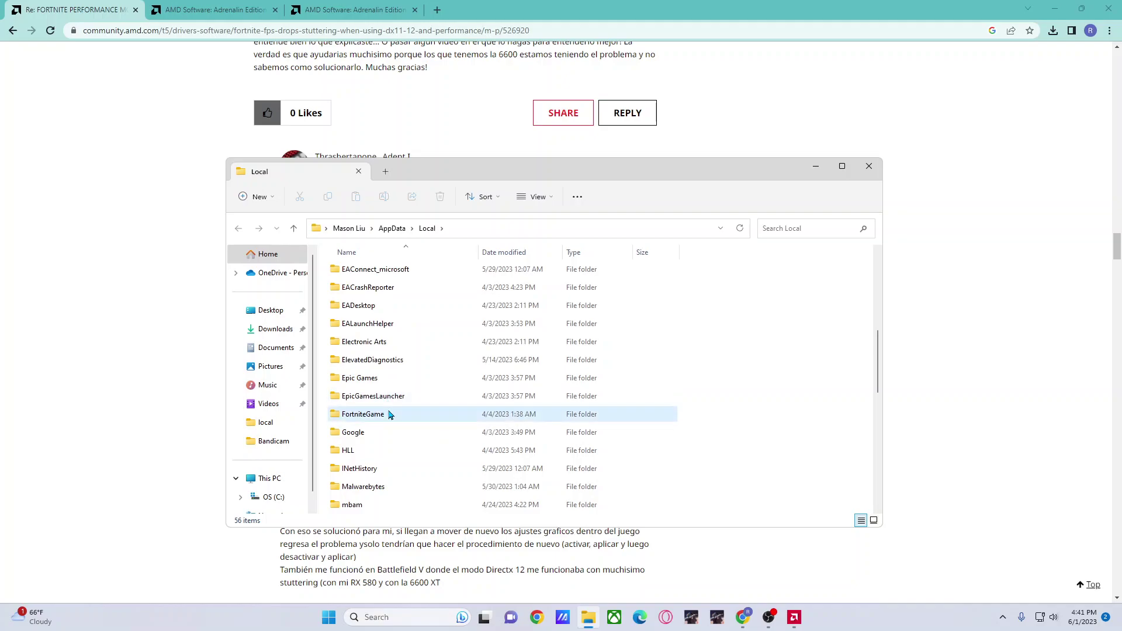
double_click(390, 414)
double_click(423, 280)
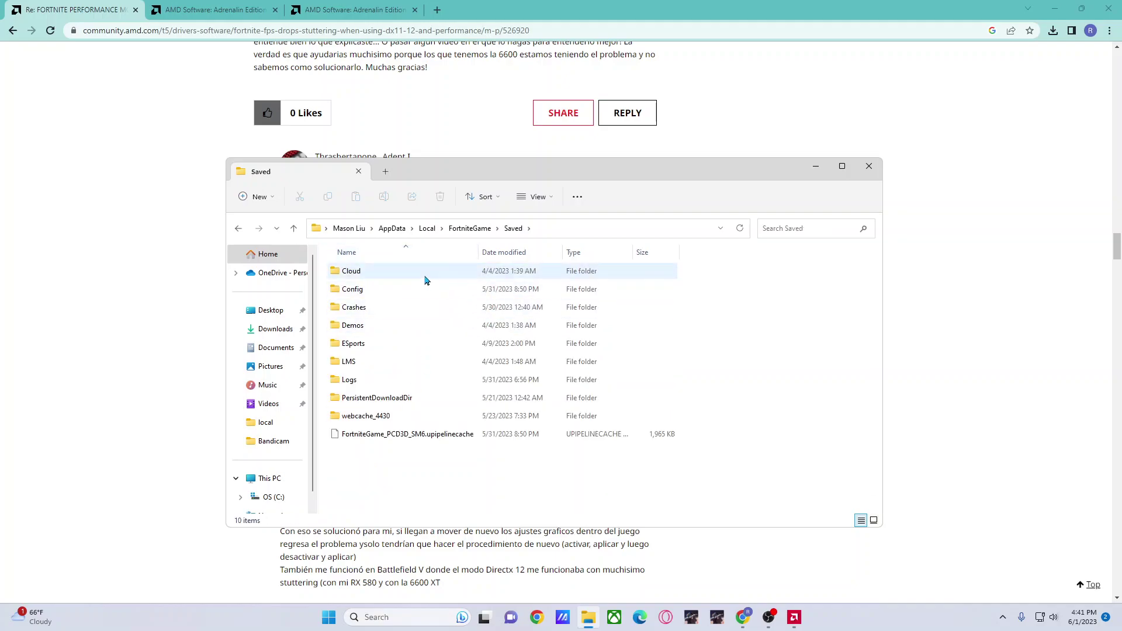
double_click(413, 291)
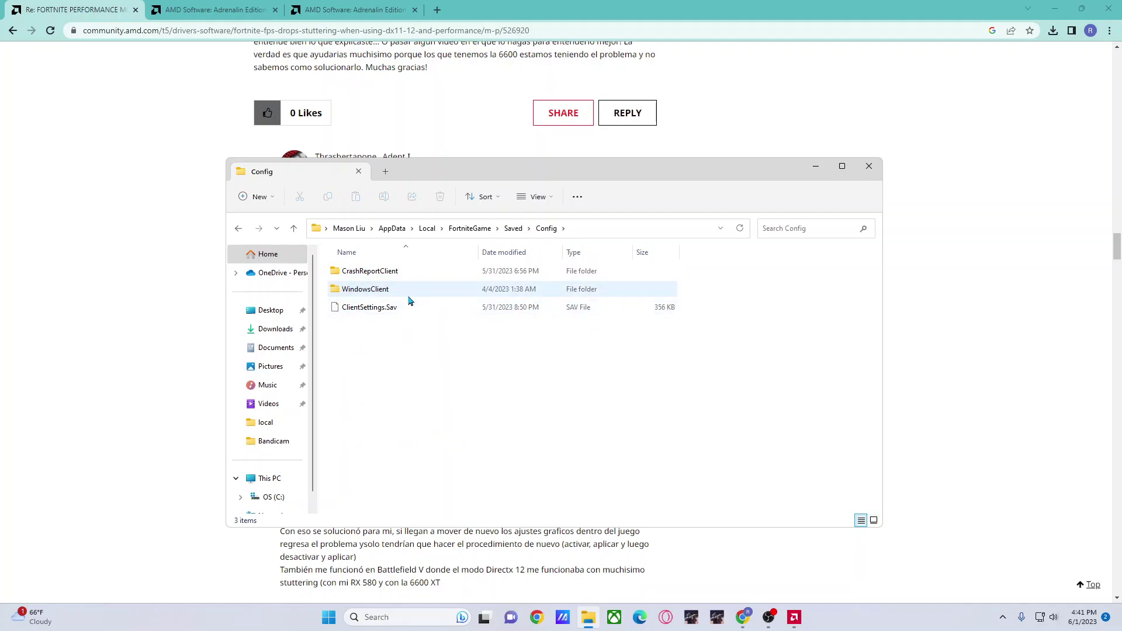
double_click(394, 292)
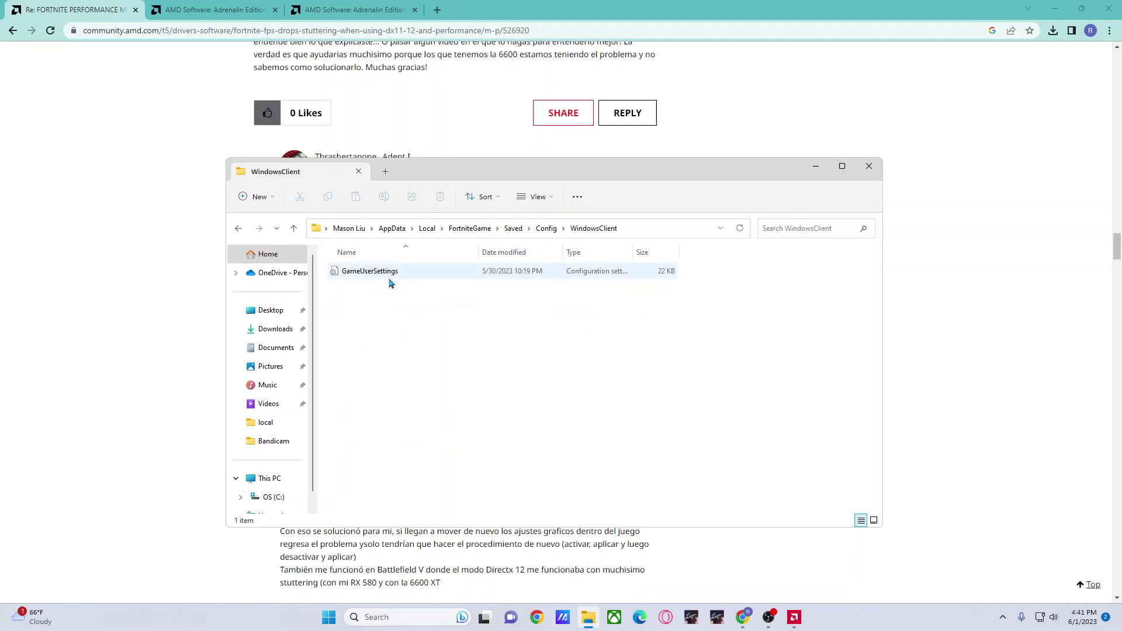
Clear the read-only attribute of the GameUserSettings file, apply the change and close its properties
right_click(392, 278)
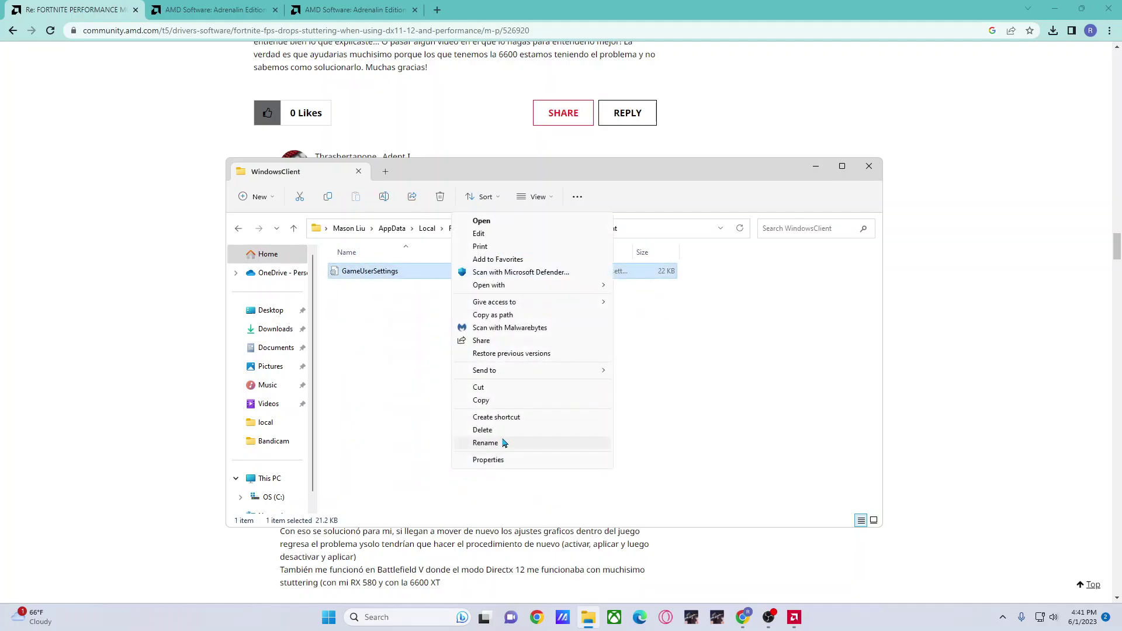
left_click(487, 459)
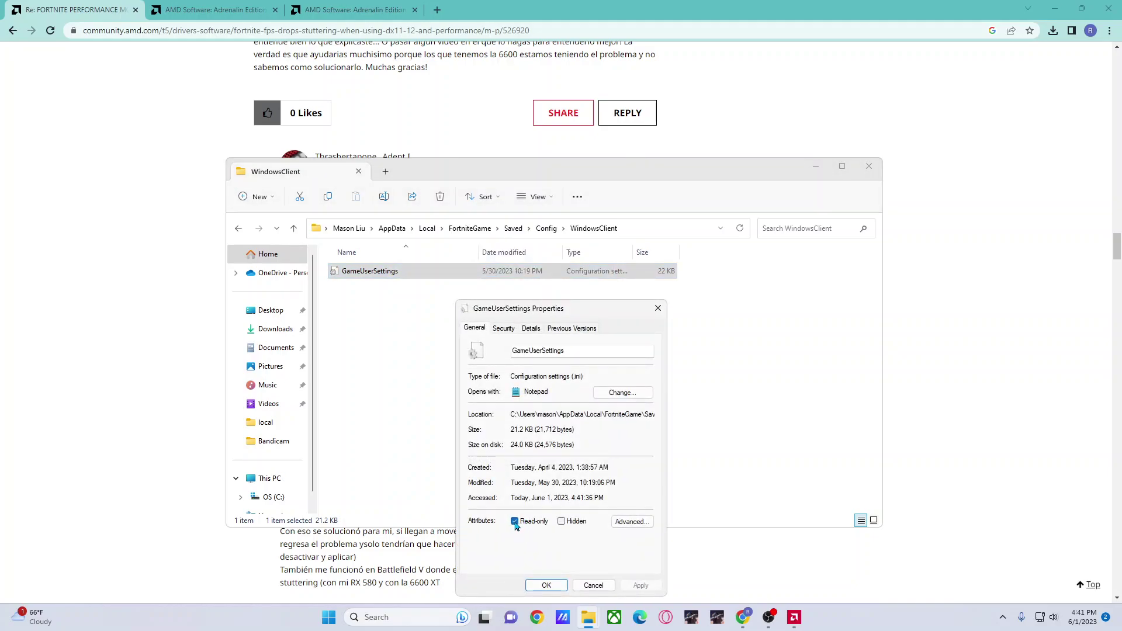
left_click(515, 522)
left_click(639, 585)
left_click(649, 309)
Open the GameUserSettings file and check the PreferredRHI entry in the D3DRHIPreference section near its end
double_click(390, 271)
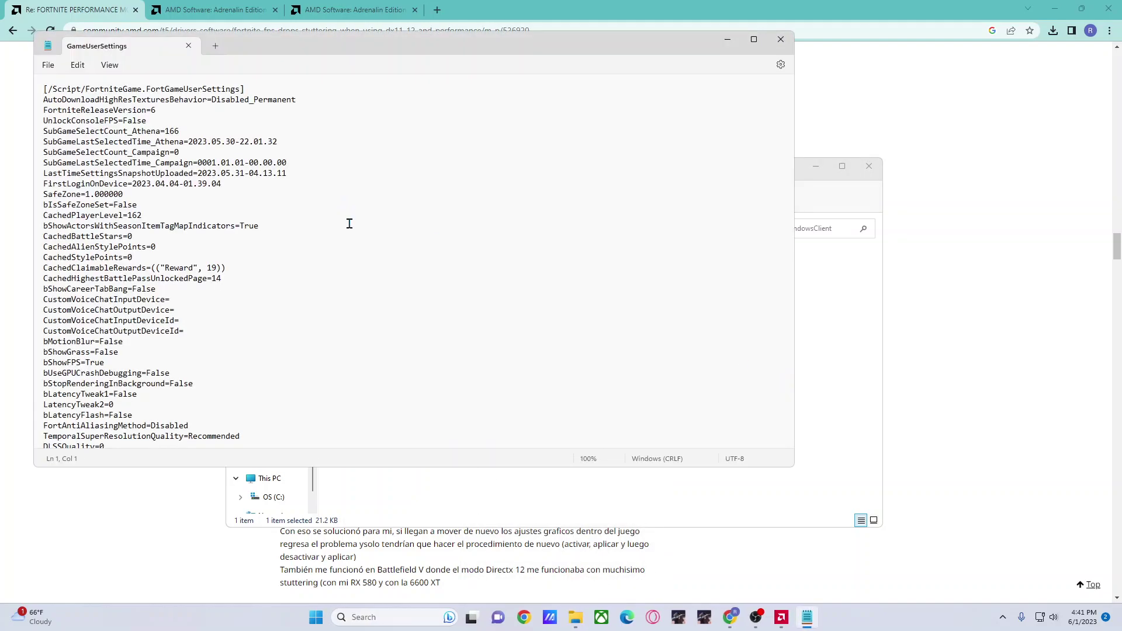
scroll(350, 222, "down", 20)
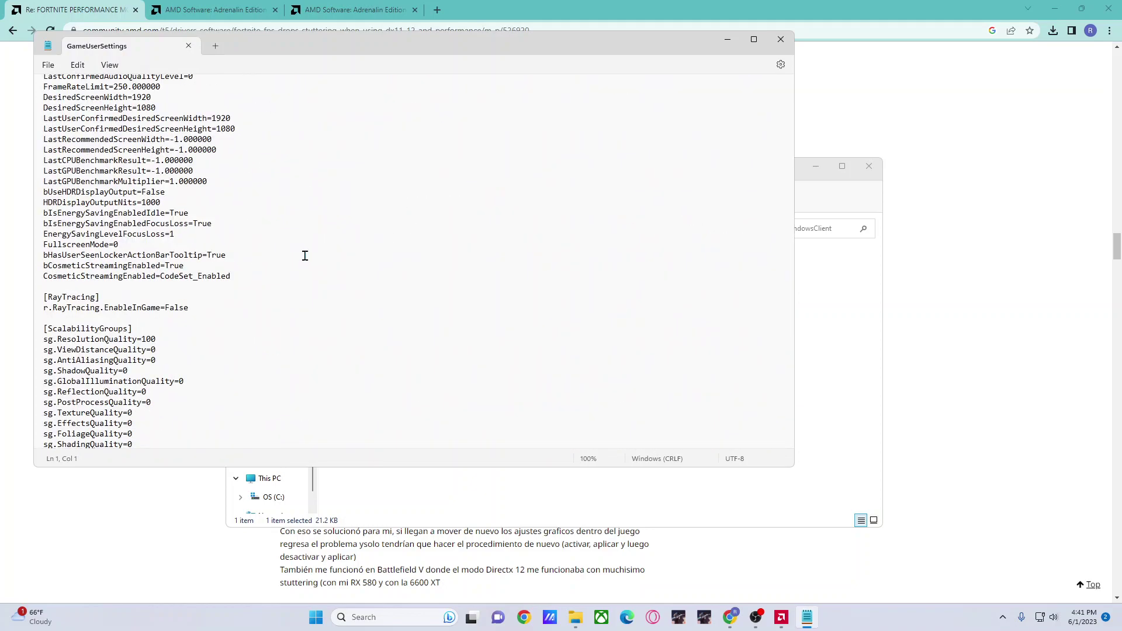
scroll(305, 256, "down", 5)
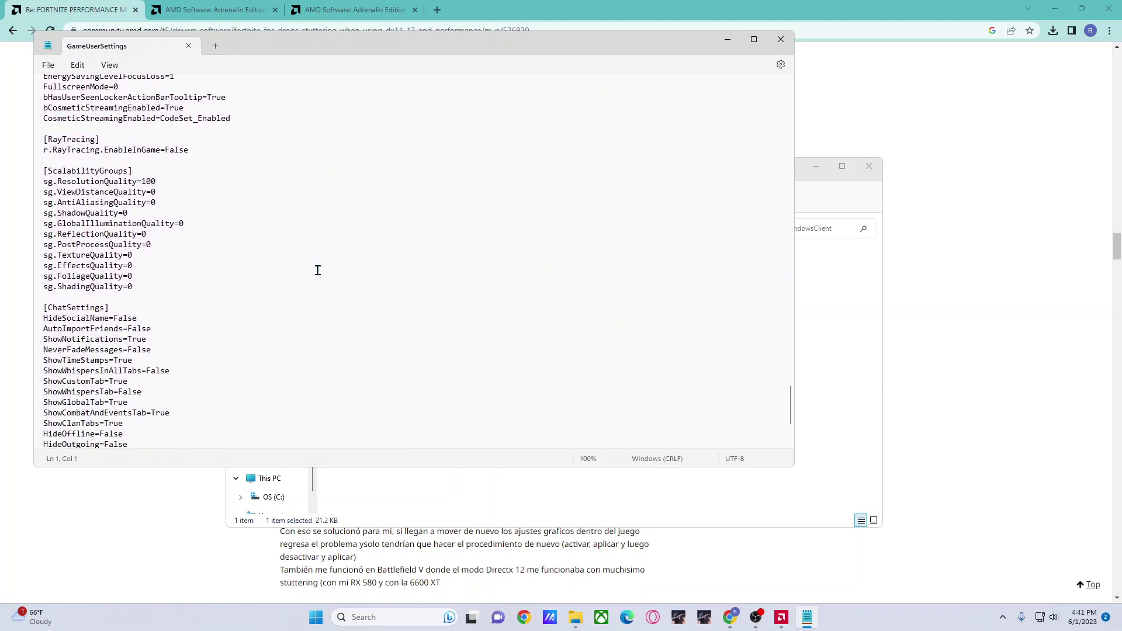
scroll(318, 268, "down", 7)
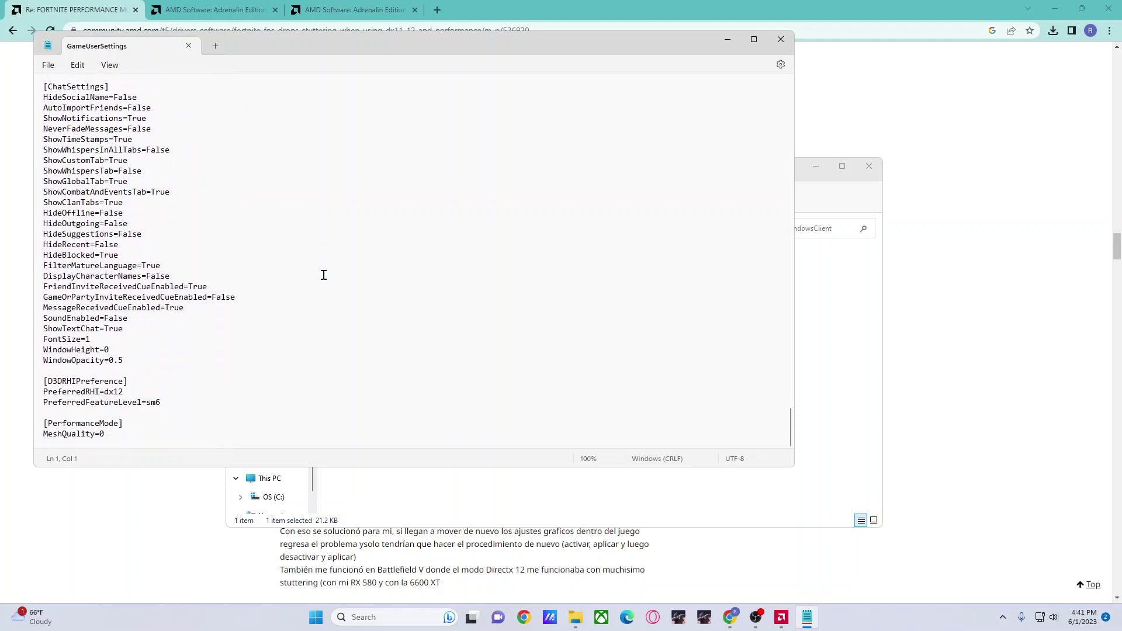
left_click_drag(124, 392, 107, 387)
left_click(197, 370)
Look back through the configuration entries and examine the quality values in the ScalabilityGroups section
scroll(190, 388, "up", 11)
scroll(234, 374, "up", 15)
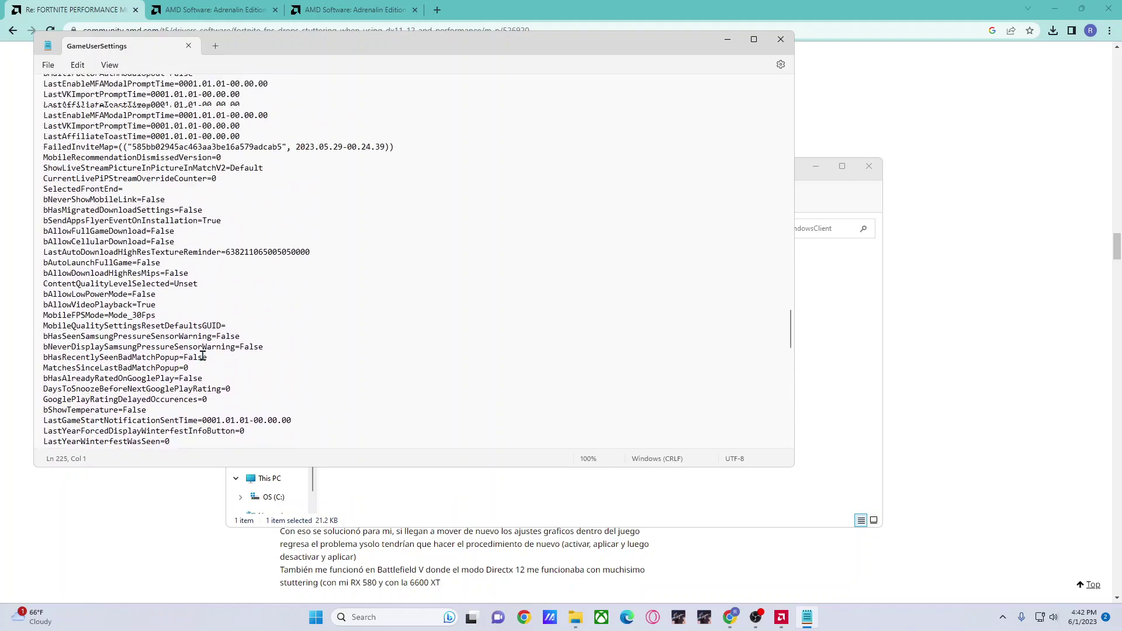
scroll(292, 265, "down", 12)
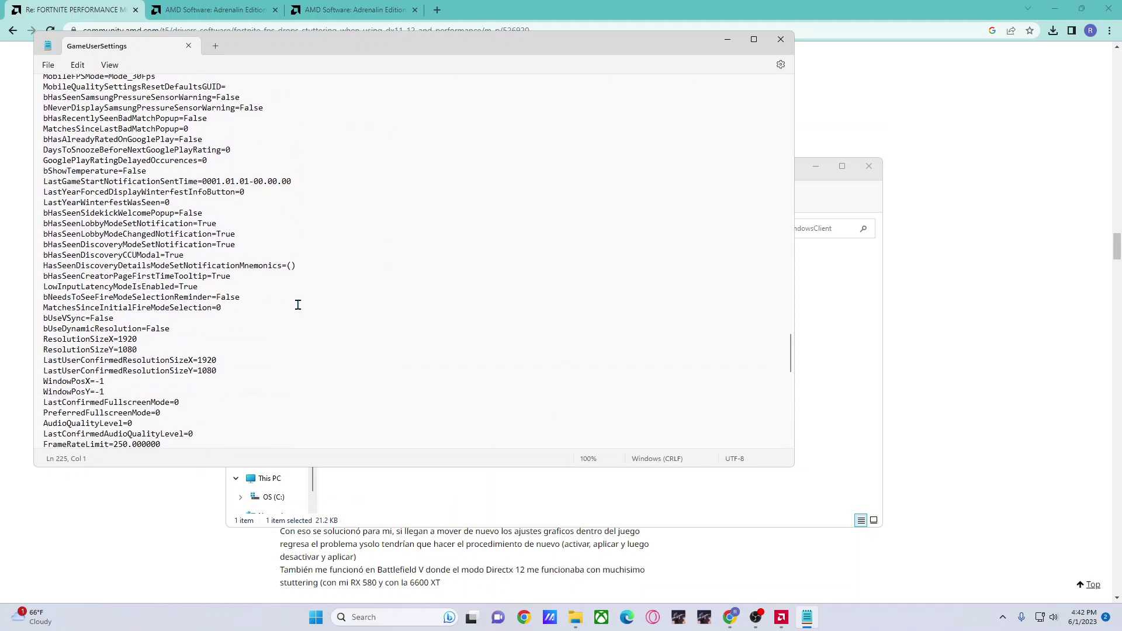
scroll(296, 311, "down", 10)
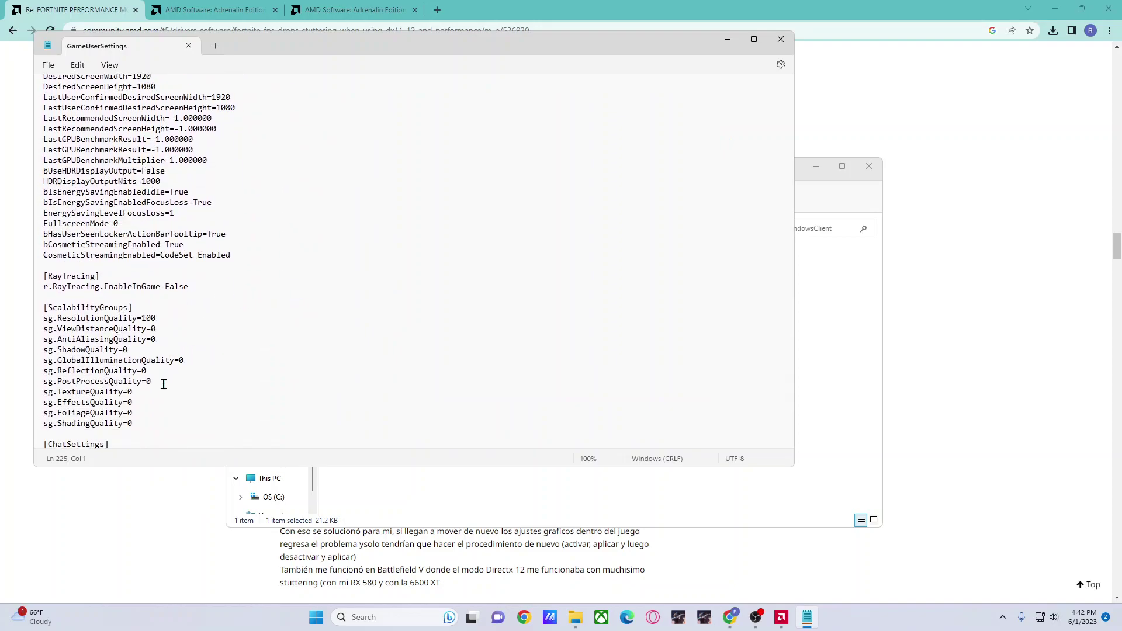
left_click(135, 350)
scroll(213, 331, "down", 1)
Return to the start of the file and examine the bMotionBlur, bShowGrass and bShowFPS entries
scroll(213, 355, "up", 12)
scroll(213, 354, "up", 20)
scroll(285, 239, "up", 20)
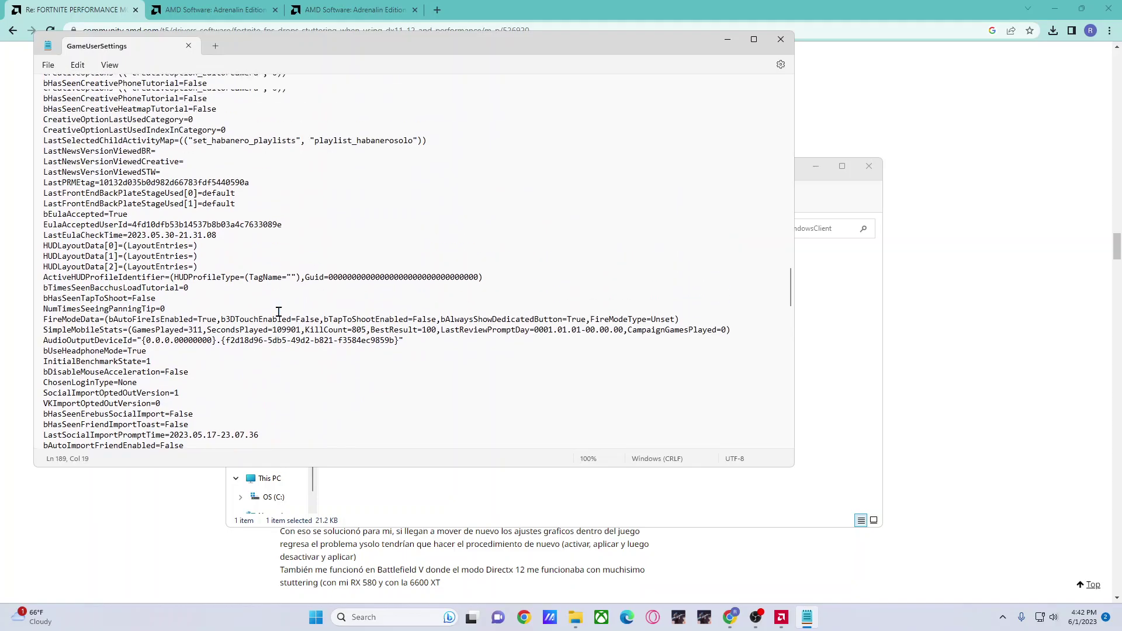
scroll(289, 314, "up", 2)
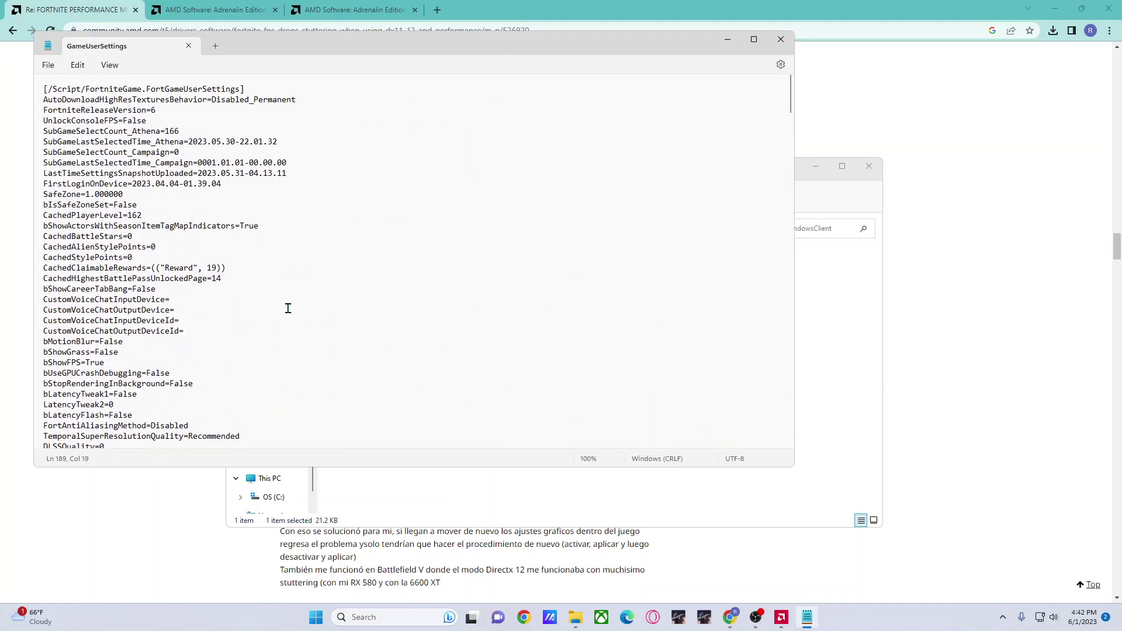
left_click(105, 363)
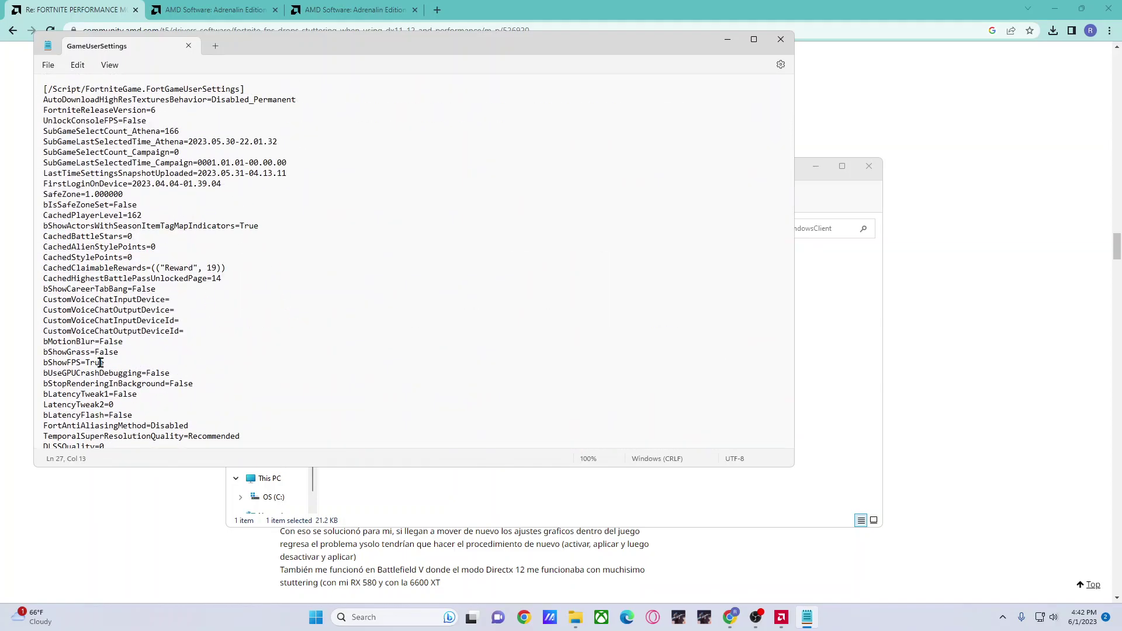
left_click(126, 342)
triple_click(75, 354)
left_click(76, 355)
double_click(75, 355)
left_click(99, 331)
Review the ScalabilityGroups, ChatSettings and D3DRHIPreference sections towards the end of the file
scroll(123, 374, "down", 20)
scroll(162, 360, "down", 15)
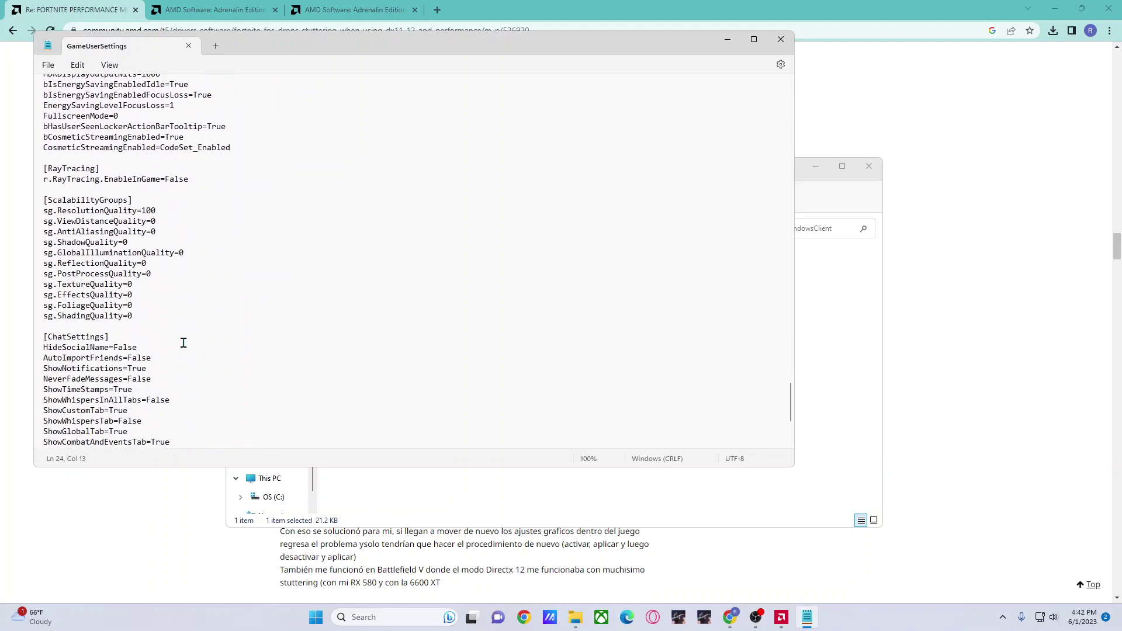
scroll(152, 319, "down", 5)
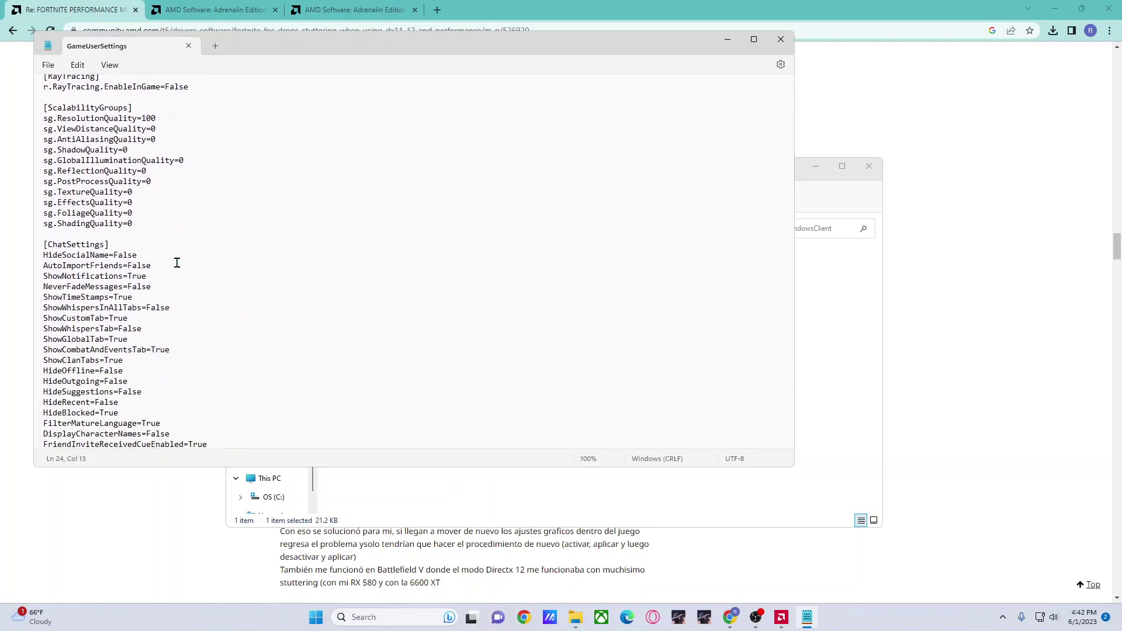
scroll(178, 266, "down", 3)
scroll(171, 269, "down", 3)
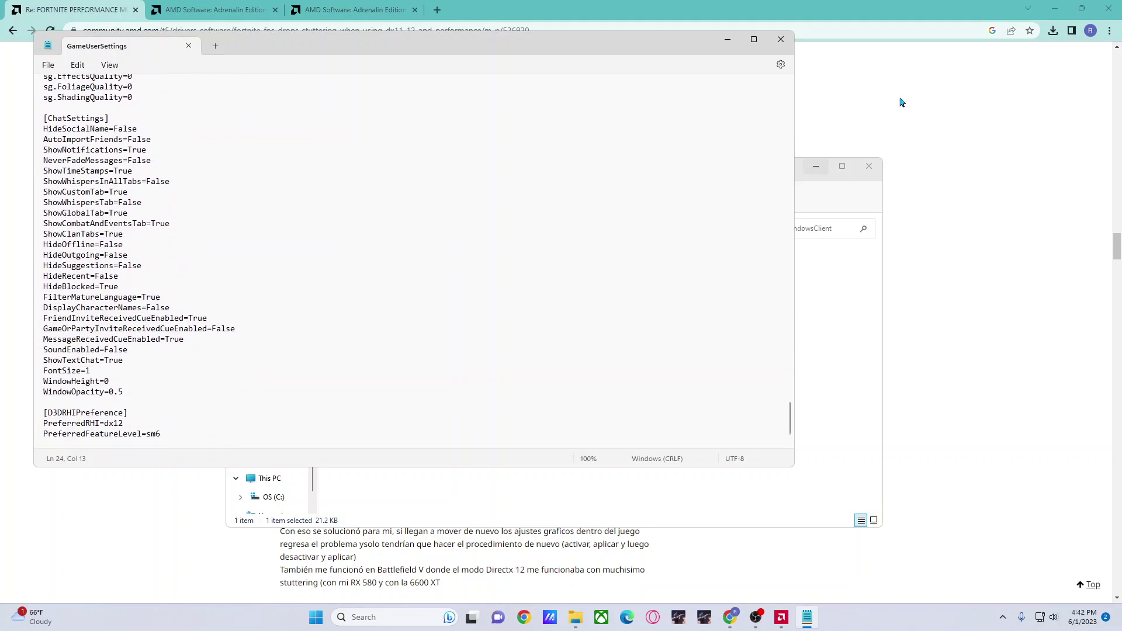
Close the GameUserSettings file, the WindowsClient folder window and the browser to return to the desktop
left_click(781, 39)
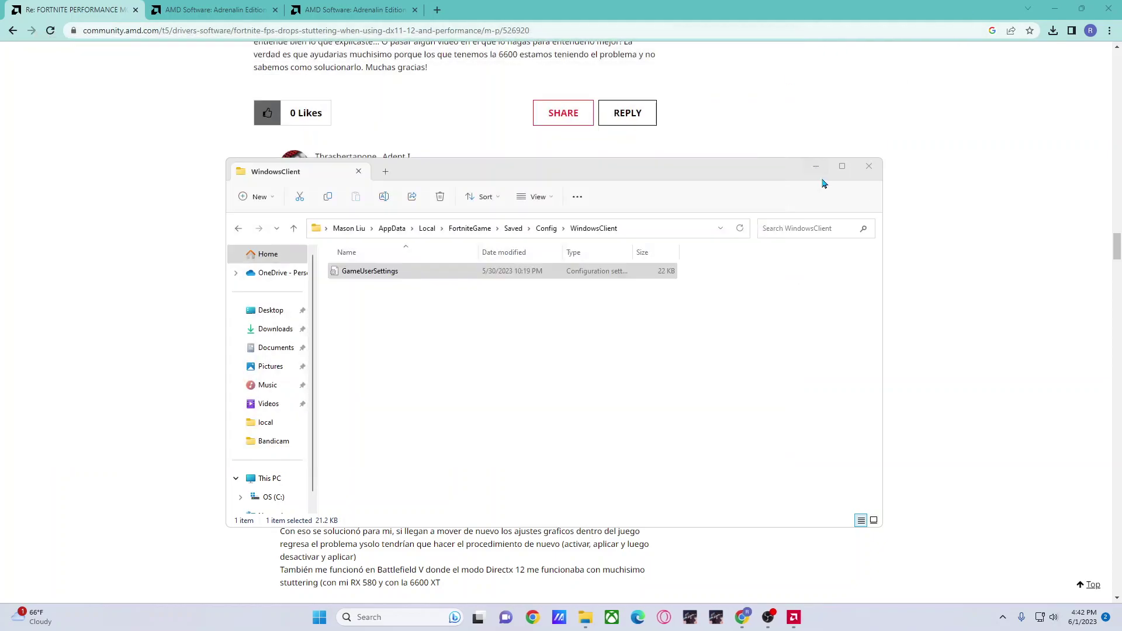
left_click(869, 166)
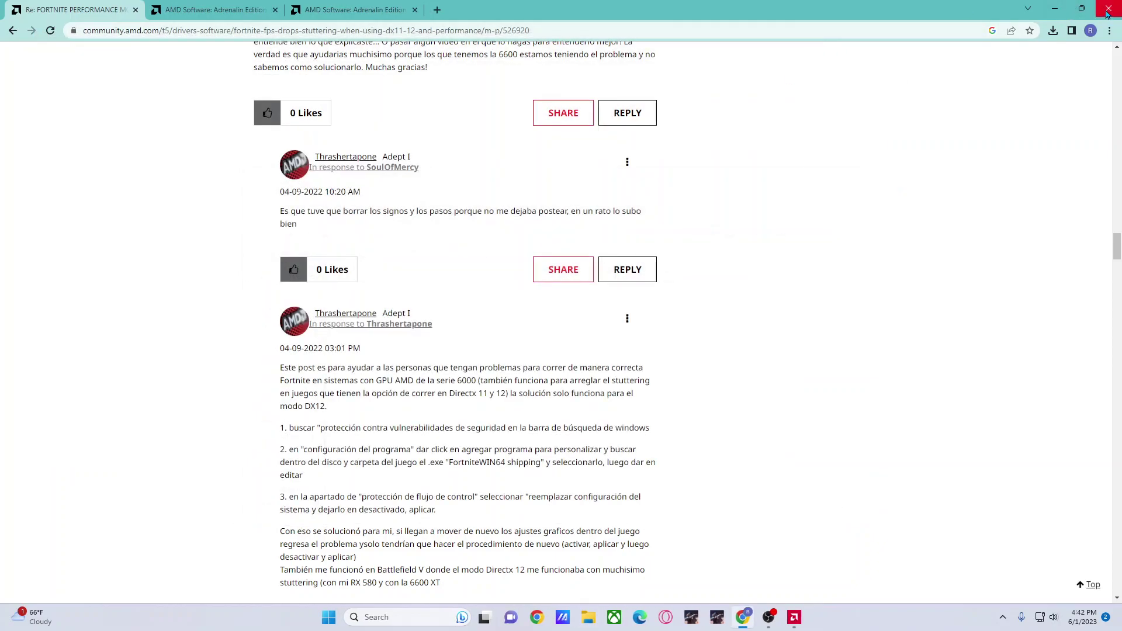
left_click(1108, 8)
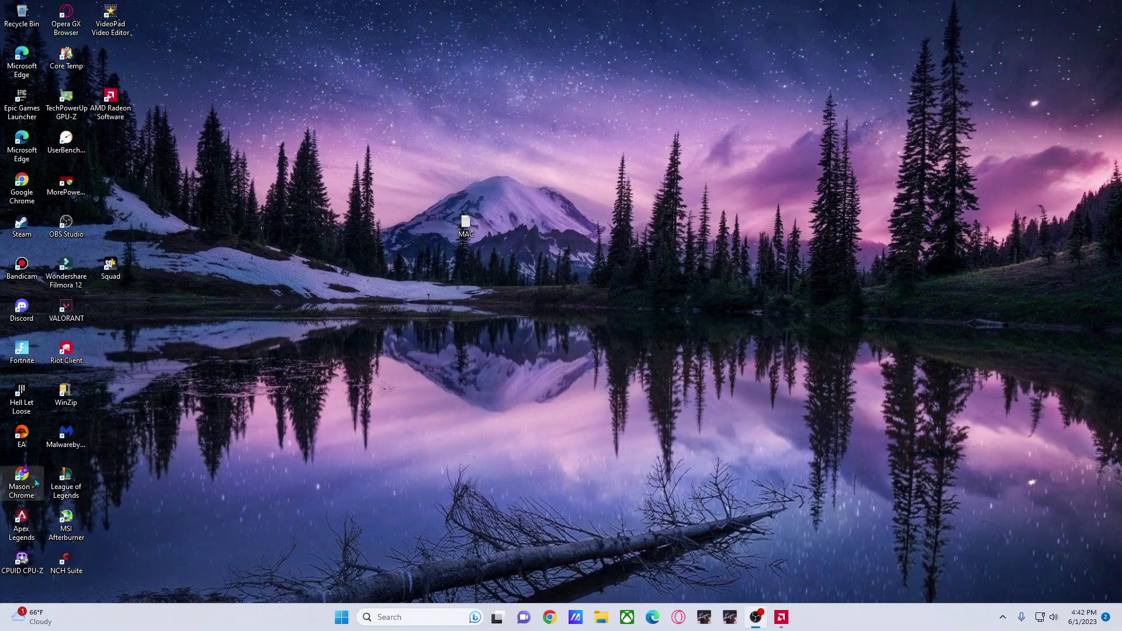
Launch Fortnite from the desktop and close the AMD Software: Adrenalin Edition window
double_click(34, 357)
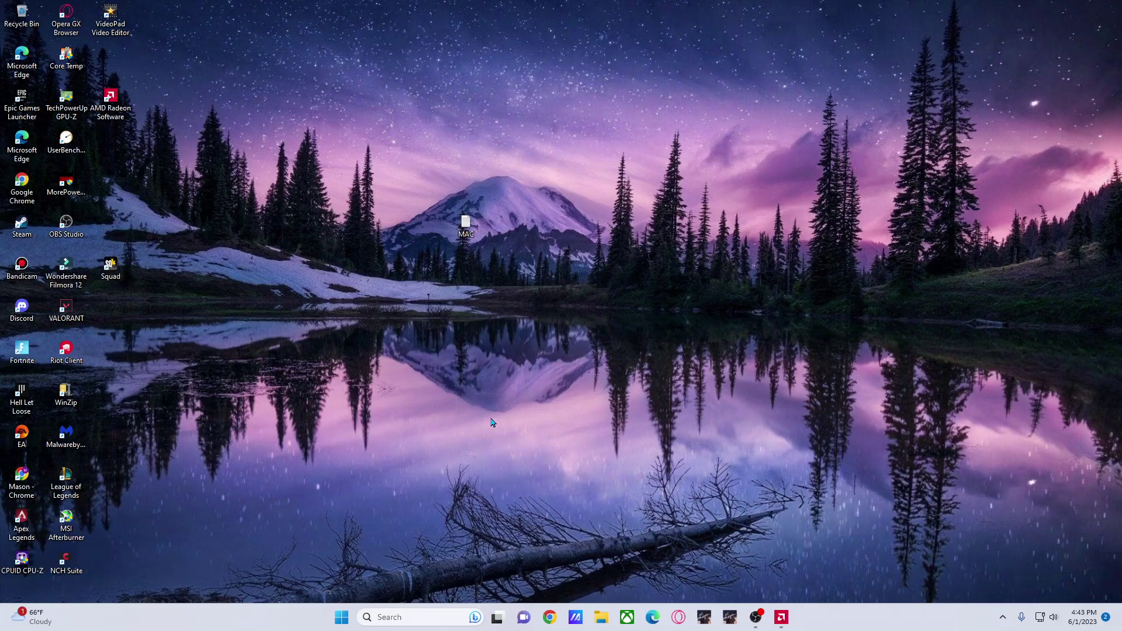
right_click(789, 612)
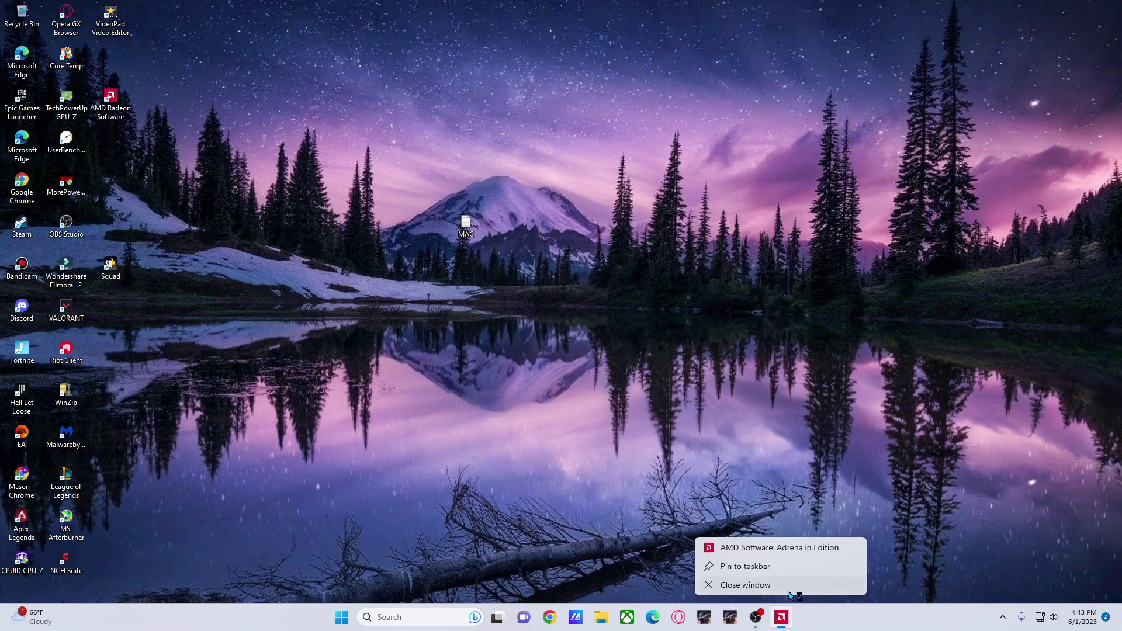
left_click(789, 590)
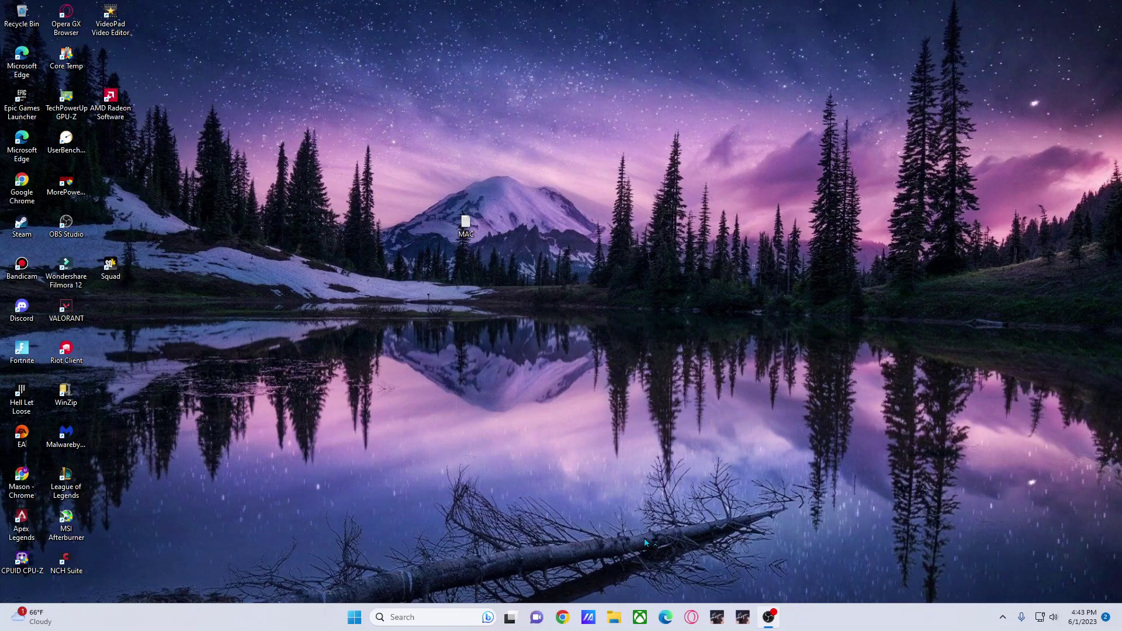
Open File Explorer and browse to the Program Files folder on the OS (C:) drive
left_click(622, 621)
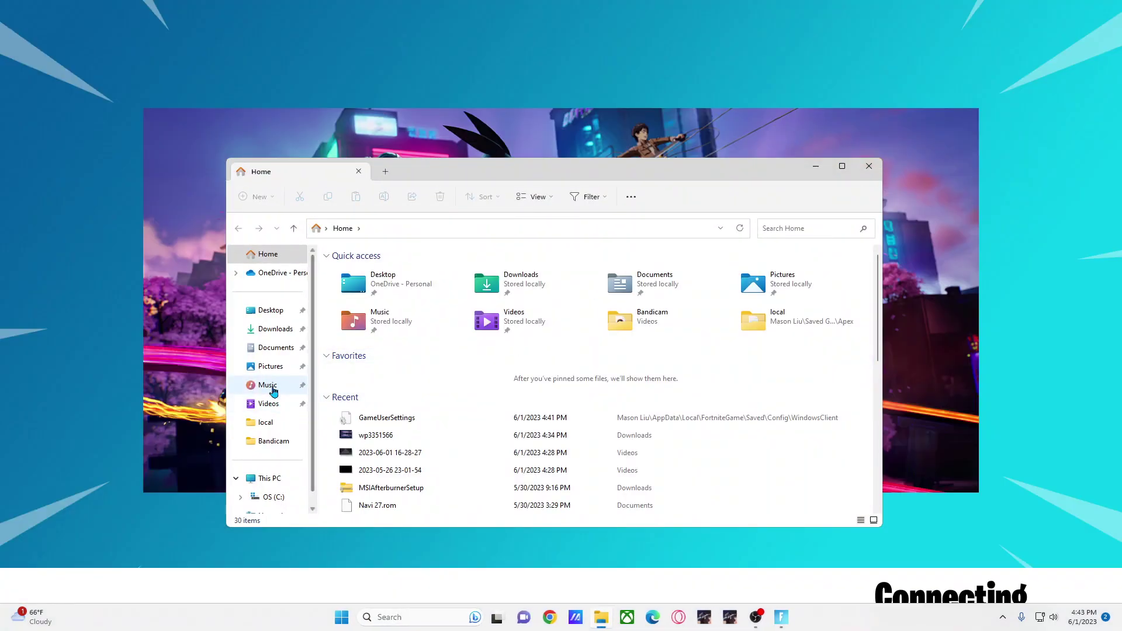
left_click(270, 480)
double_click(408, 287)
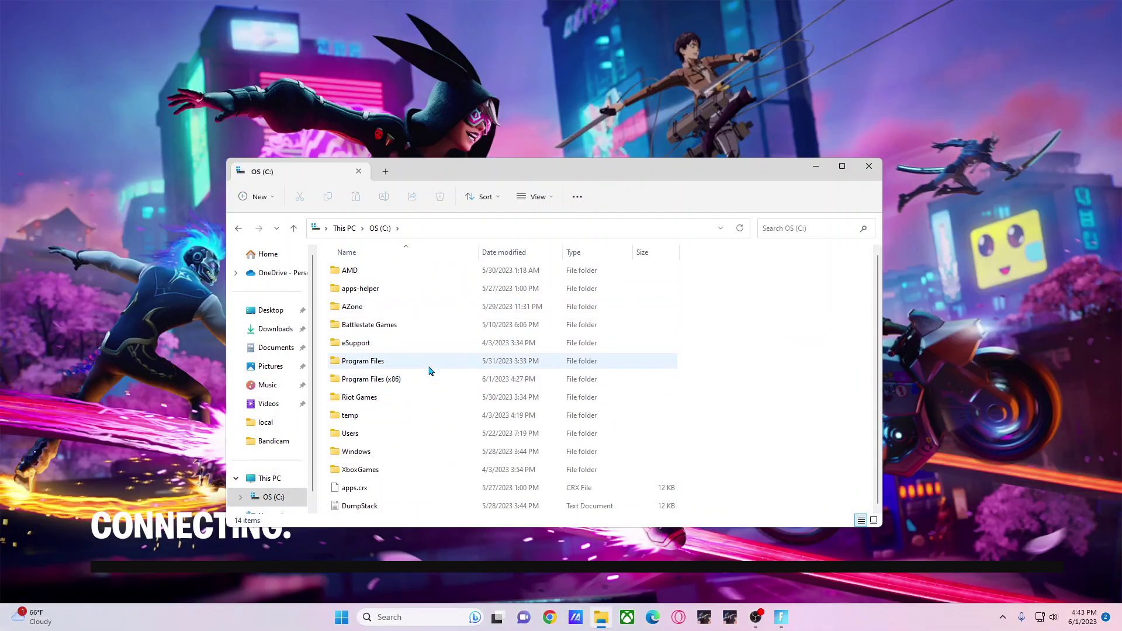
double_click(447, 362)
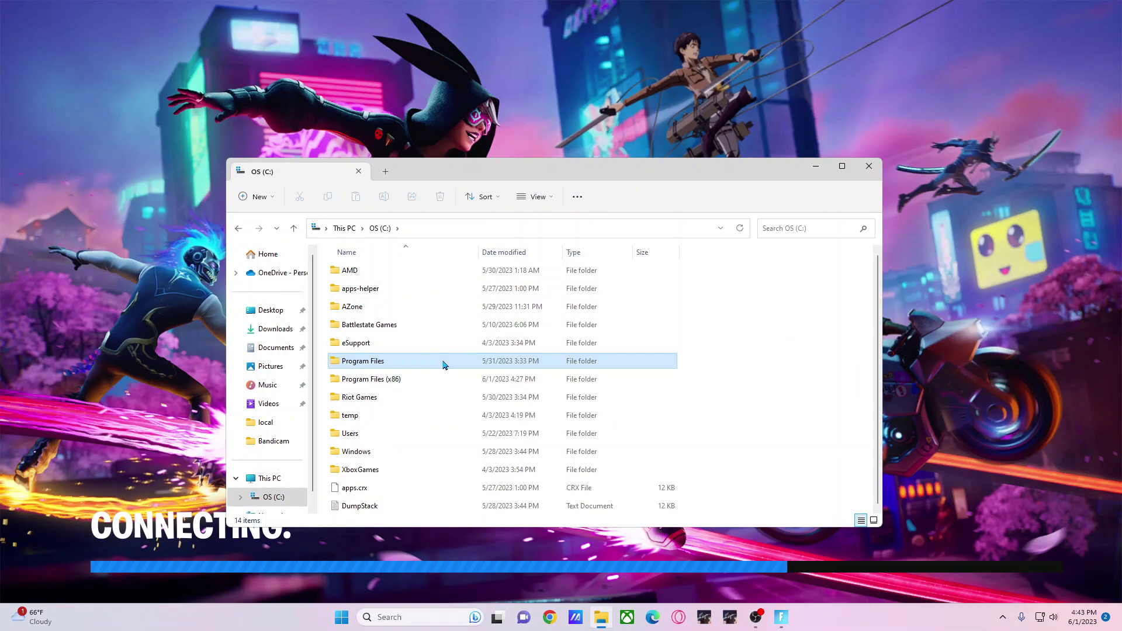
scroll(448, 363, "down", 7)
scroll(450, 368, "up", 5)
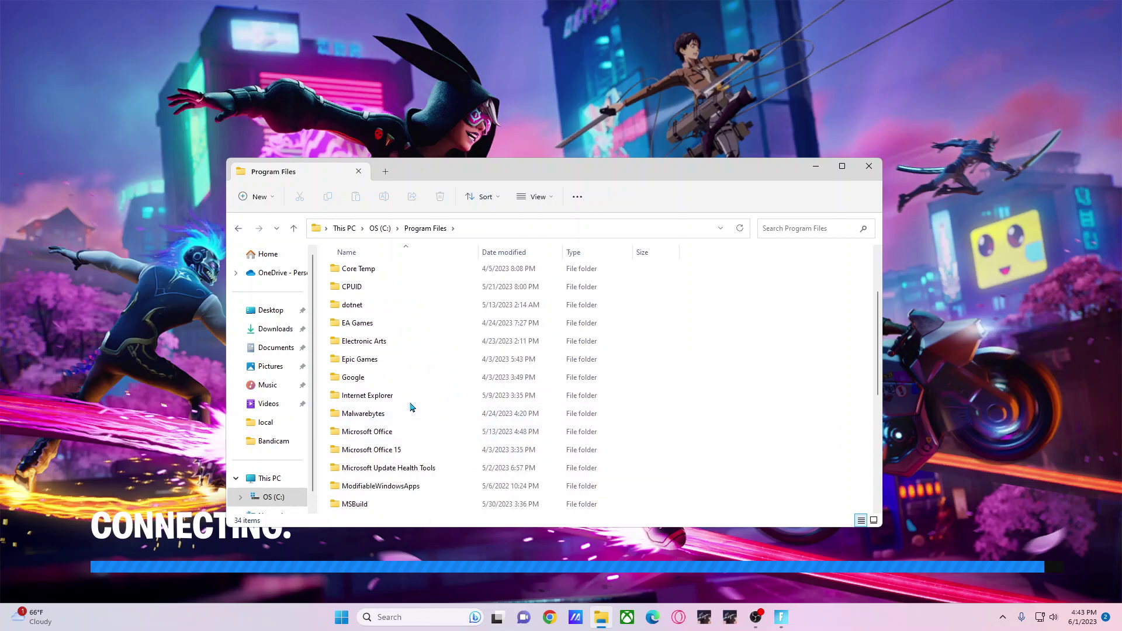
Go through Epic Games, Fortnite, FortniteGame and Binaries to the Win64 folder and locate the FortniteClient-Win64-Shipping application
double_click(395, 360)
double_click(389, 274)
left_click(386, 326)
double_click(385, 325)
double_click(385, 273)
double_click(378, 290)
scroll(374, 322, "down", 20)
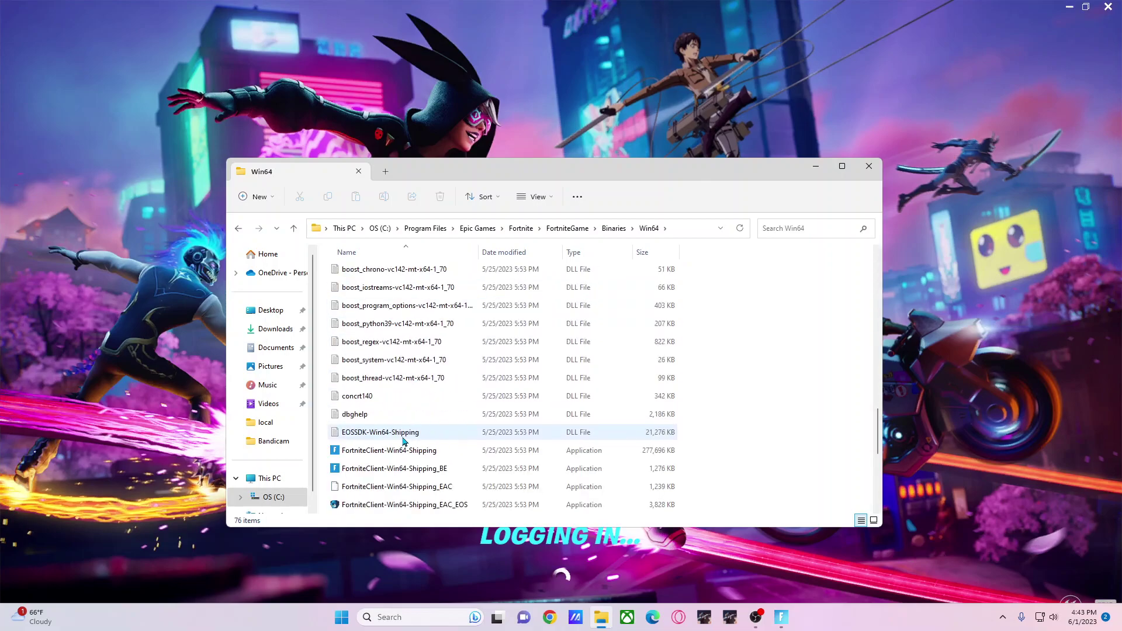
scroll(378, 357, "up", 3)
Open the properties of the FortniteClient-Win64-Shipping application
right_click(386, 343)
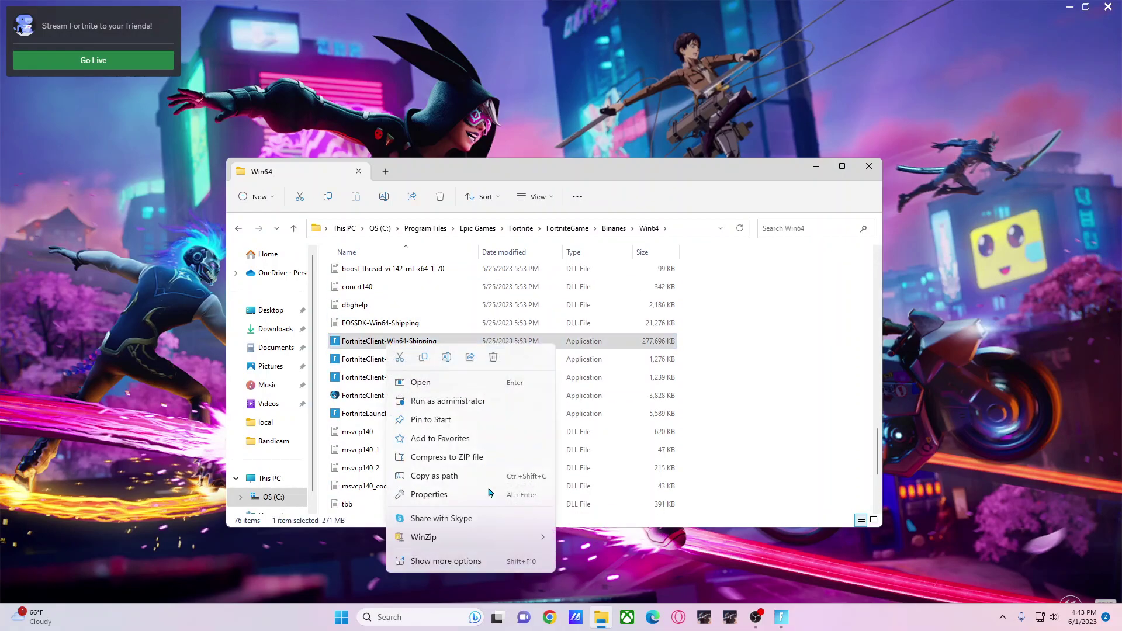
left_click(357, 348)
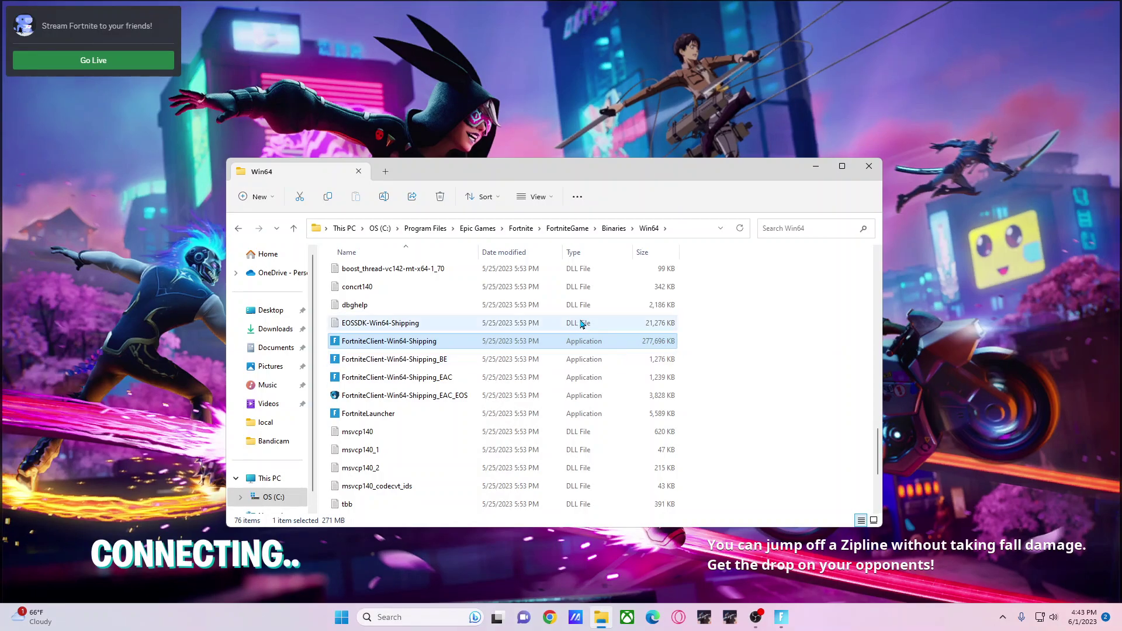
right_click(491, 343)
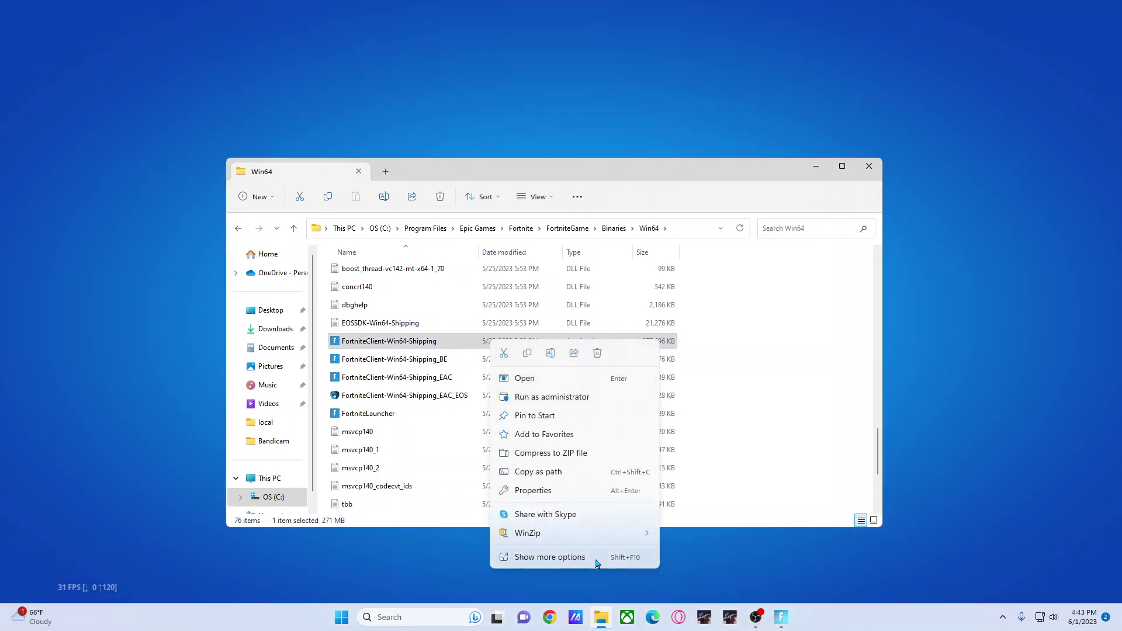
left_click(584, 558)
left_click(628, 604)
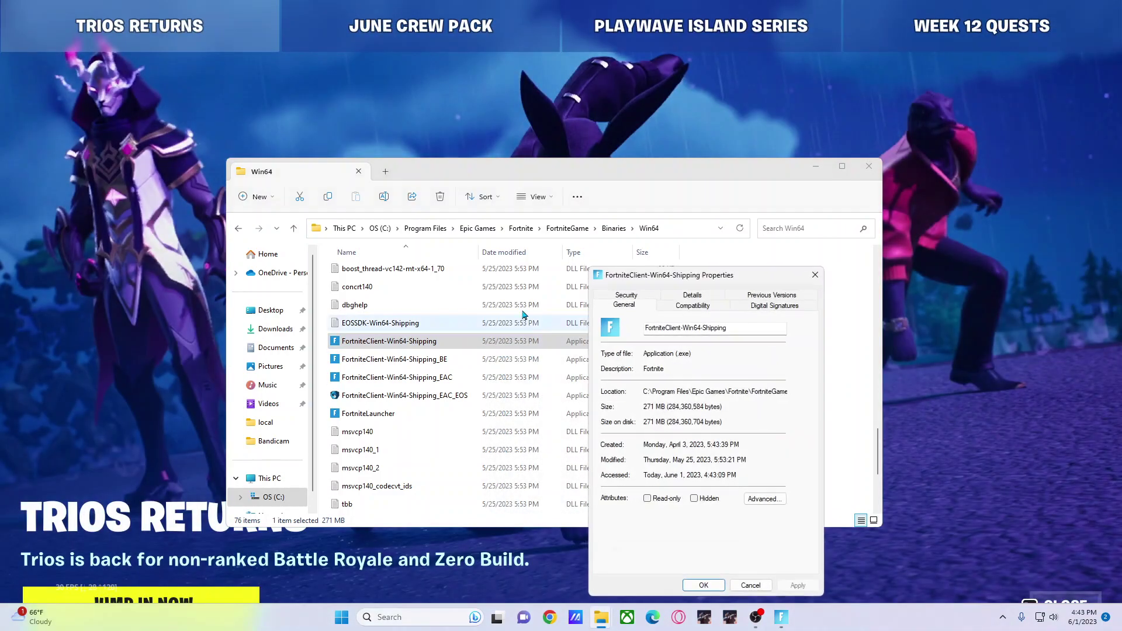
In the compatibility settings, override the high DPI scaling behavior with scaling performed by Application, and accept the properties
left_click(695, 307)
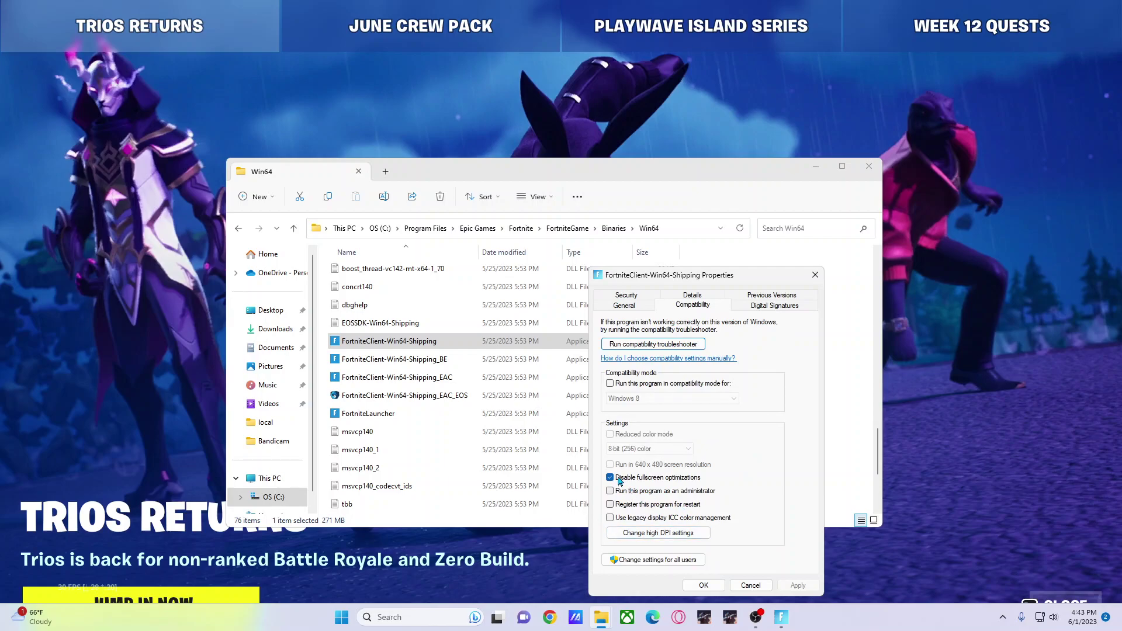
left_click(644, 533)
left_click(645, 500)
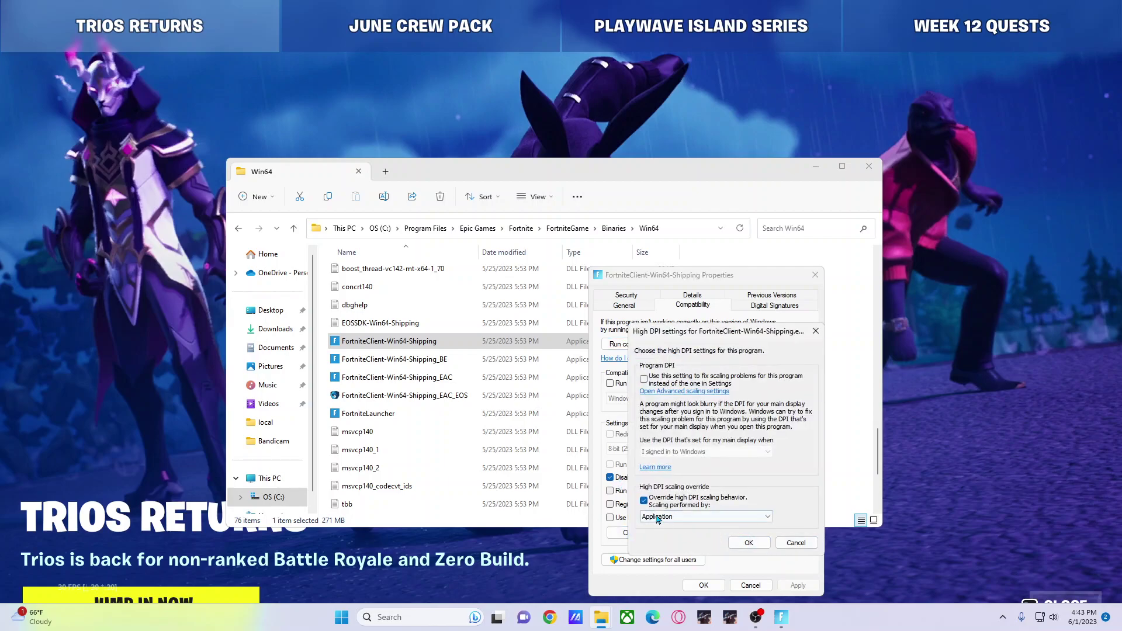
left_click(718, 518)
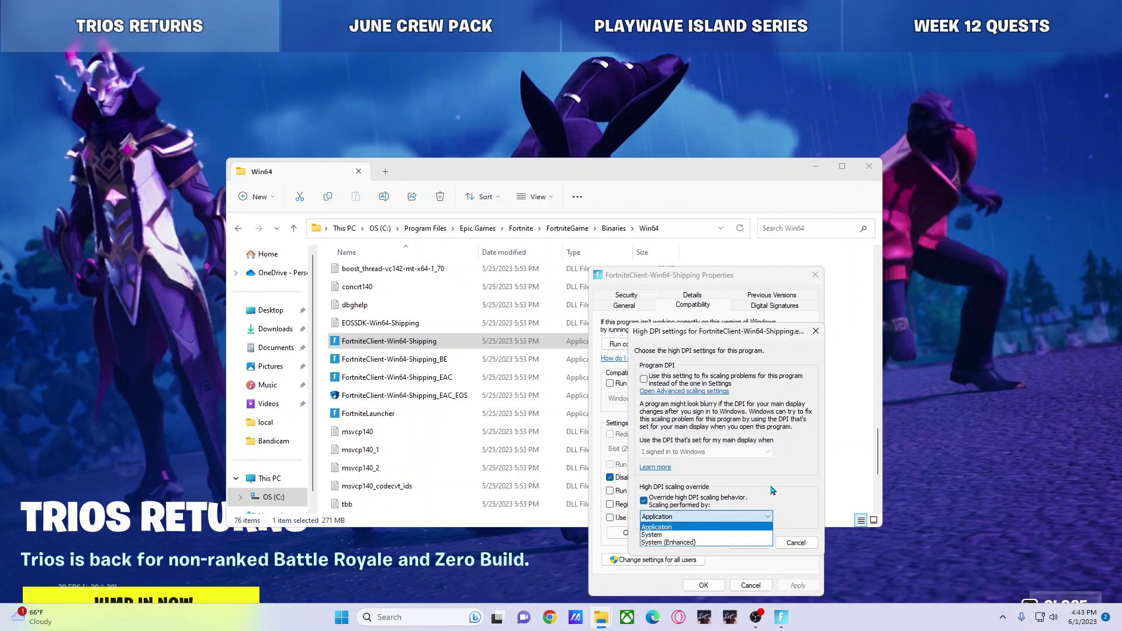
left_click(701, 527)
left_click(750, 543)
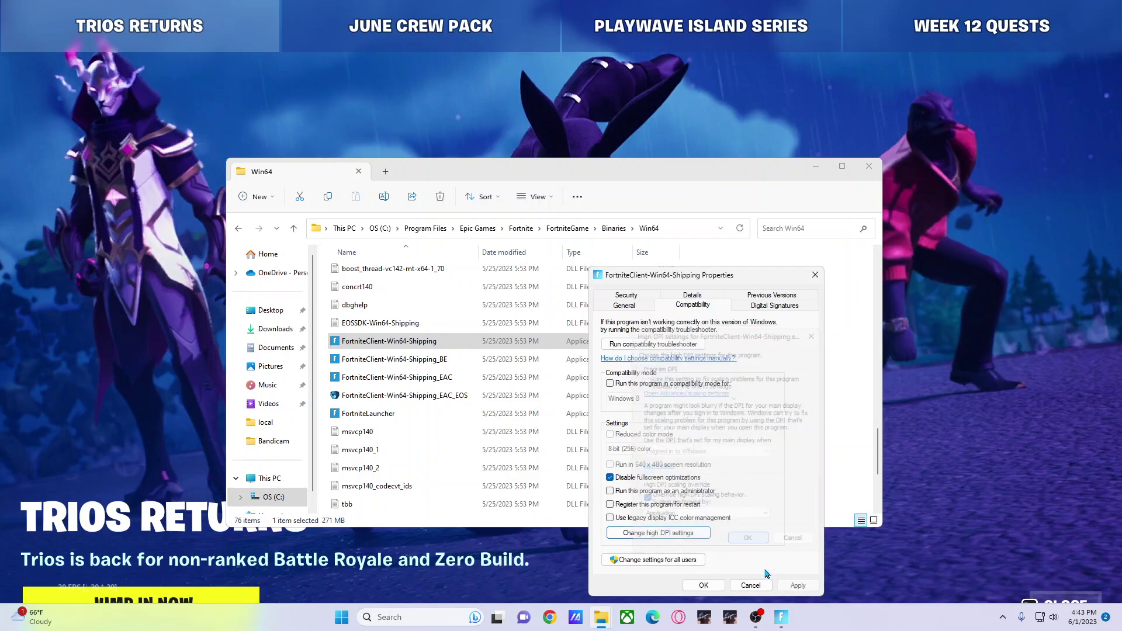
left_click(716, 587)
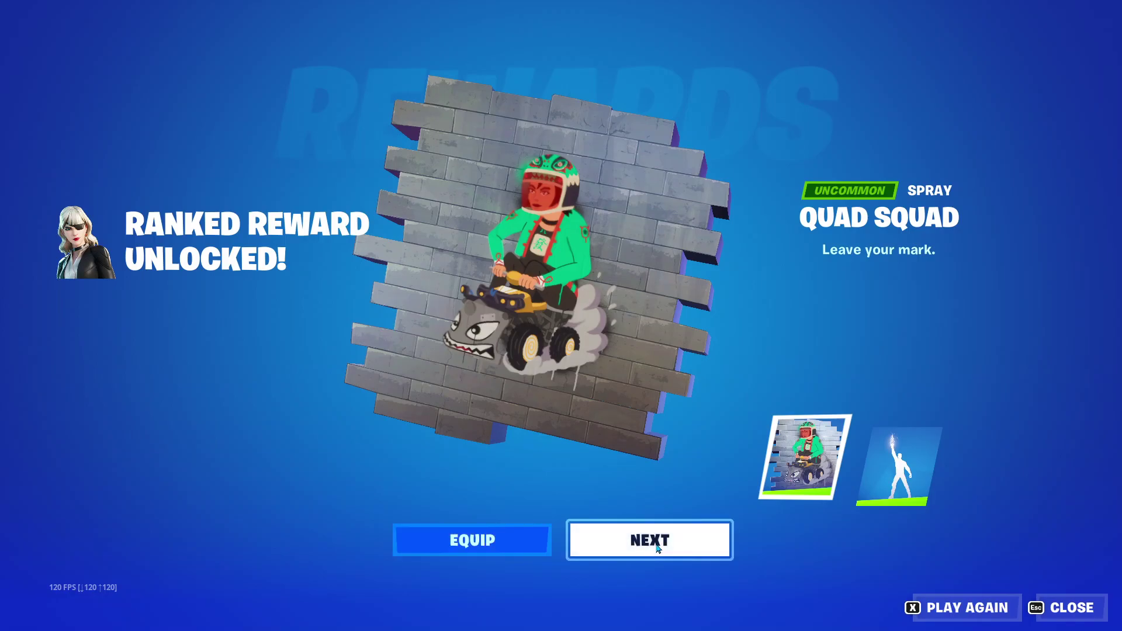
Switch to Fortnite, move past the ranked reward screen and open the game's video settings
left_click(649, 538)
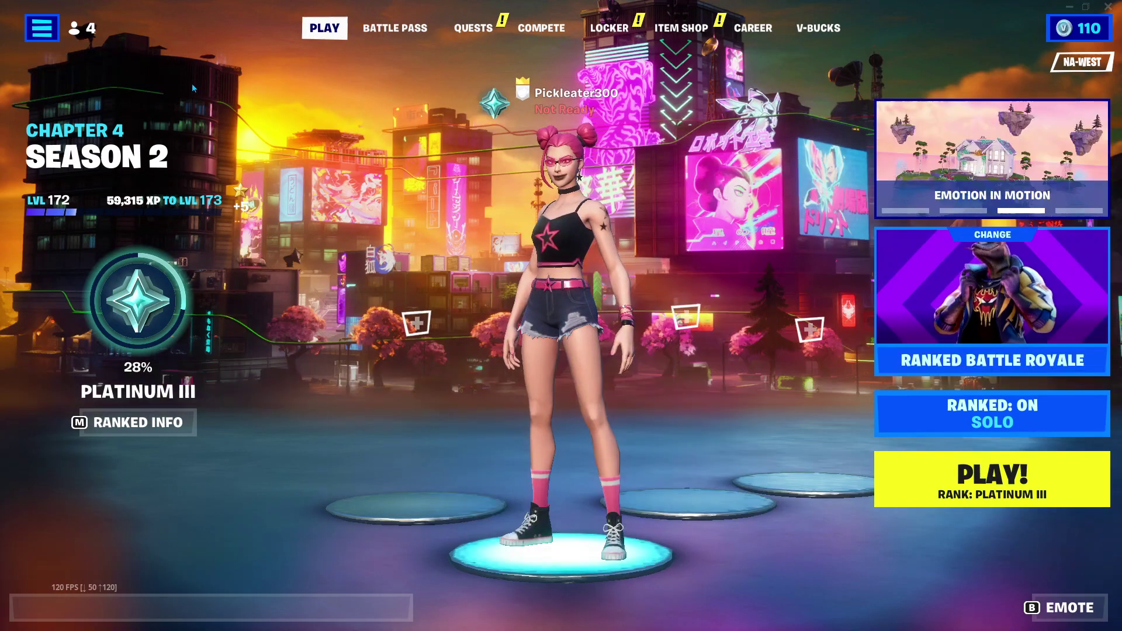
left_click(67, 28)
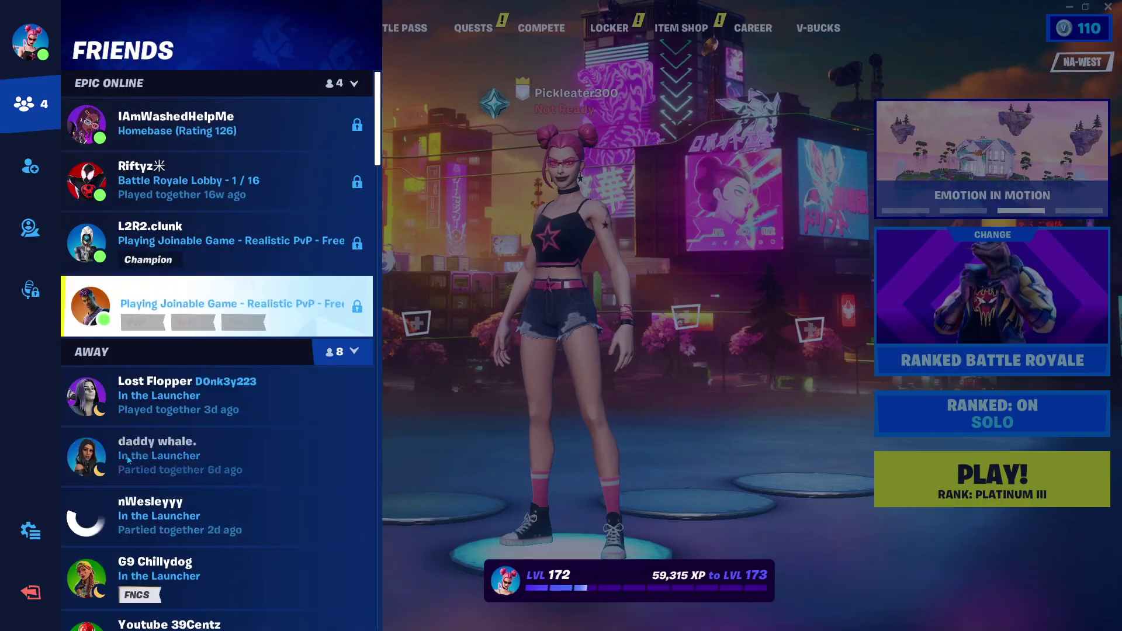
left_click(31, 531)
left_click(195, 113)
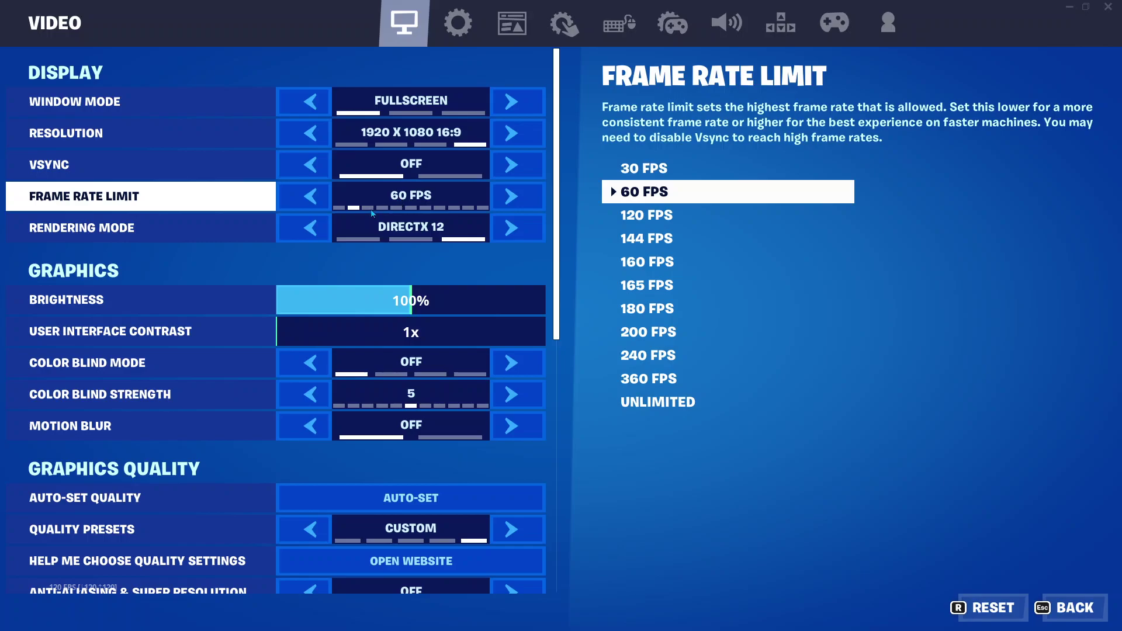
Review the frame rate limit, rendering mode, graphics quality and advanced graphics options in the video settings
scroll(399, 191, "down", 10)
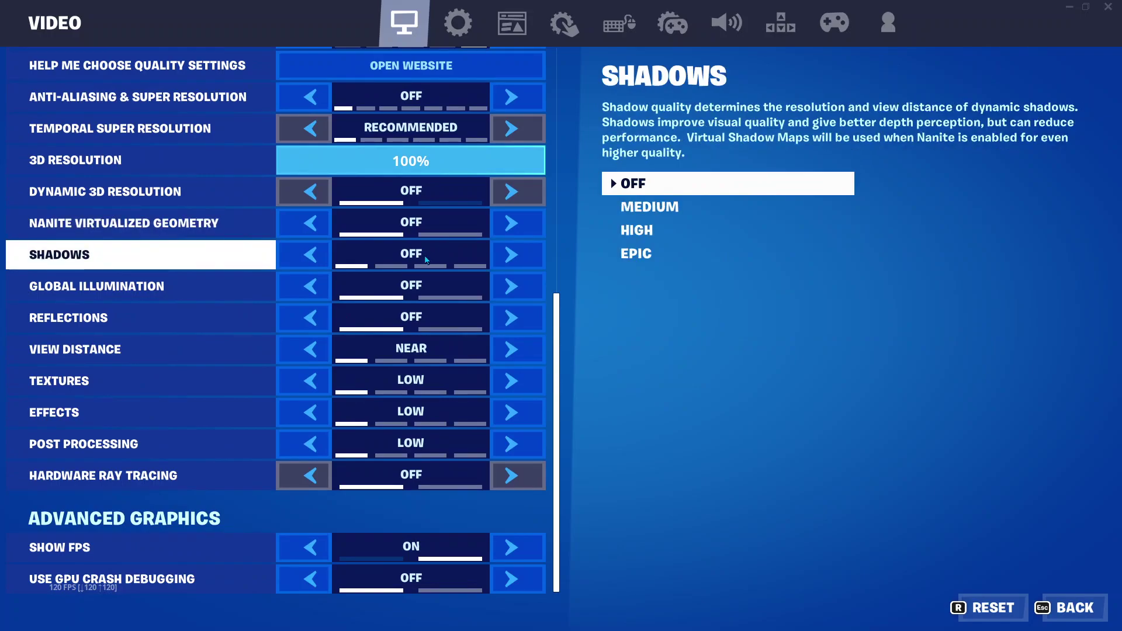
scroll(426, 259, "up", 5)
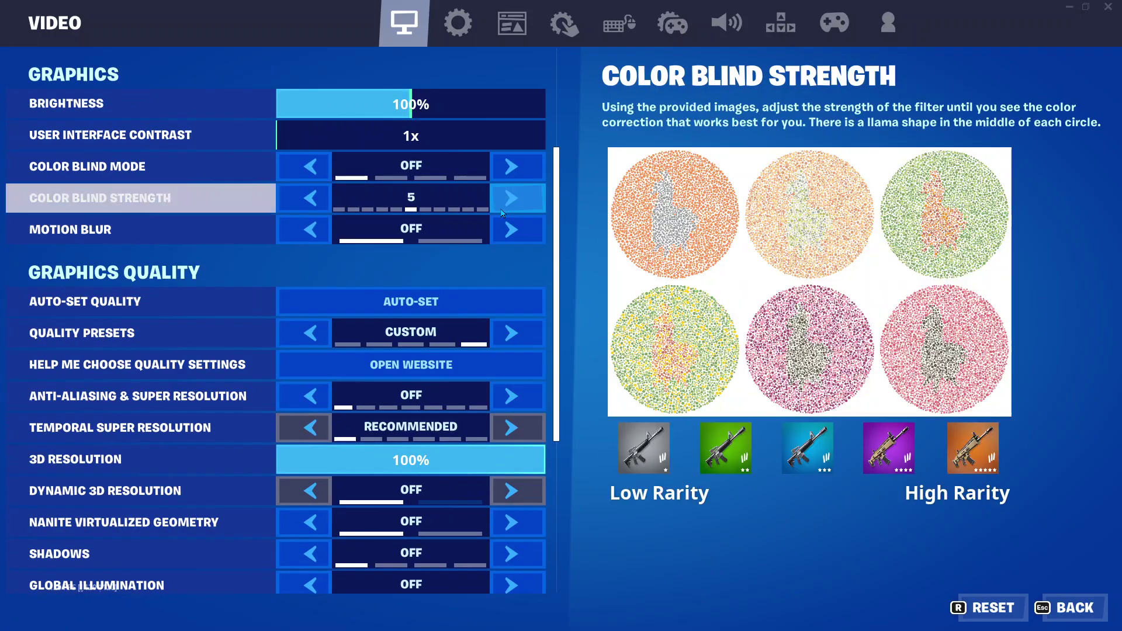
scroll(501, 214, "up", 2)
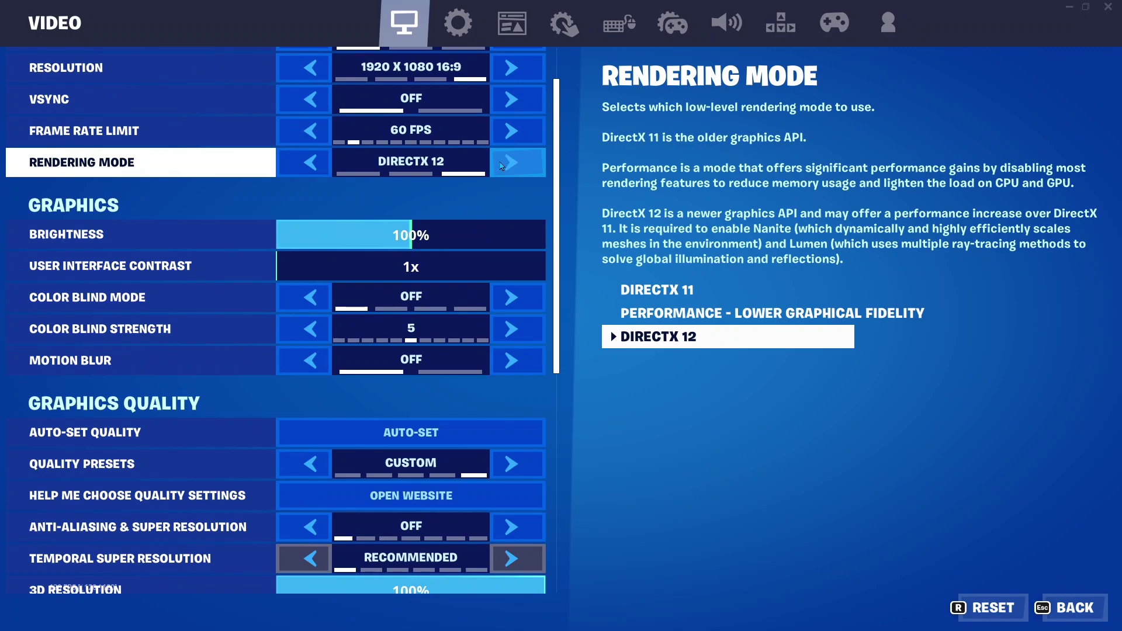
scroll(455, 311, "down", 1)
scroll(455, 311, "down", 3)
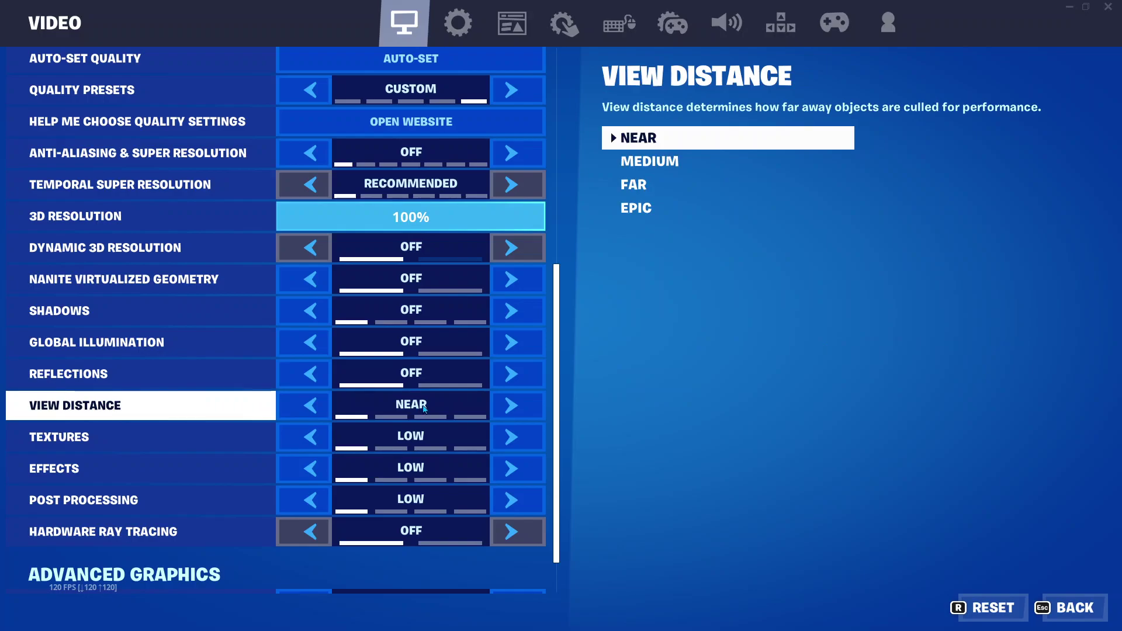
scroll(424, 410, "down", 1)
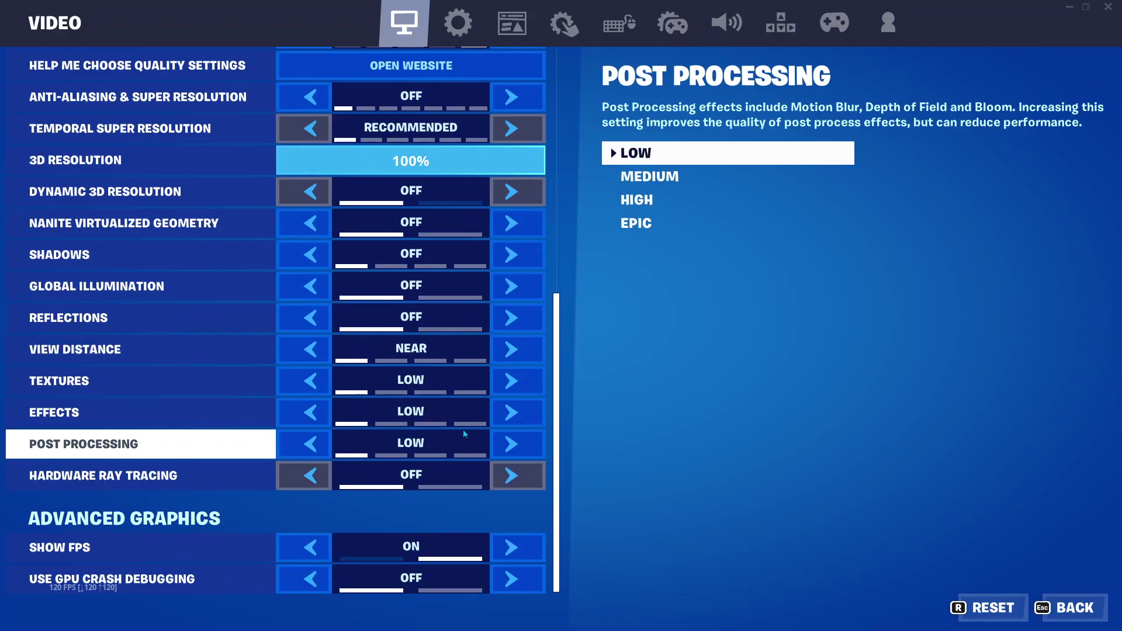
scroll(398, 476, "up", 4)
scroll(374, 409, "up", 4)
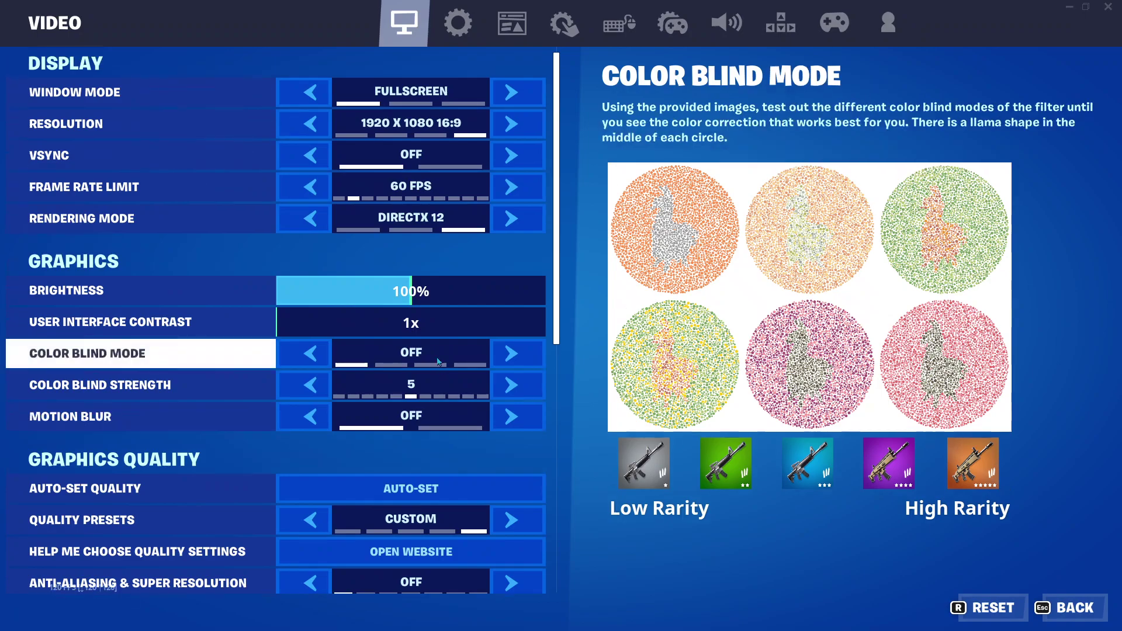
scroll(327, 357, "down", 1)
scroll(374, 380, "down", 4)
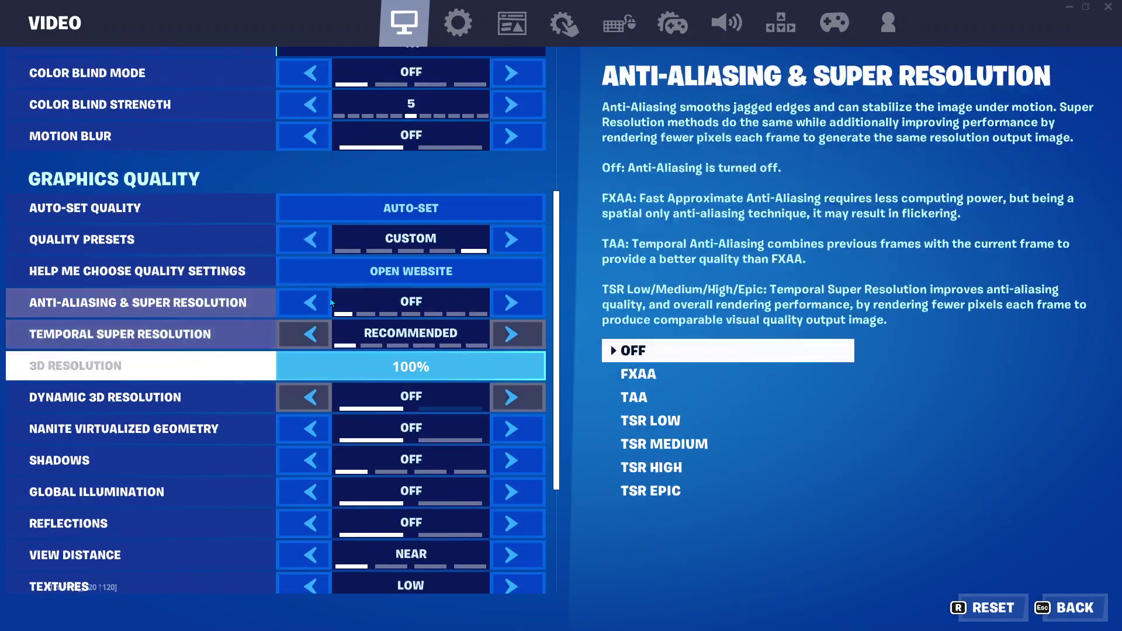
scroll(351, 281, "down", 1)
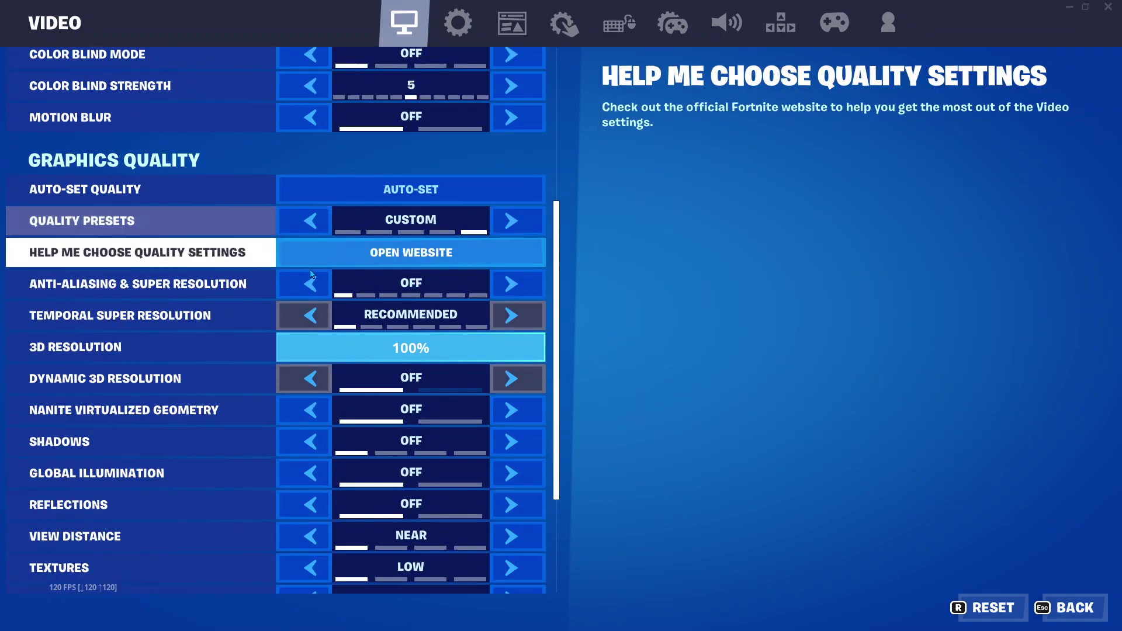
scroll(312, 278, "down", 3)
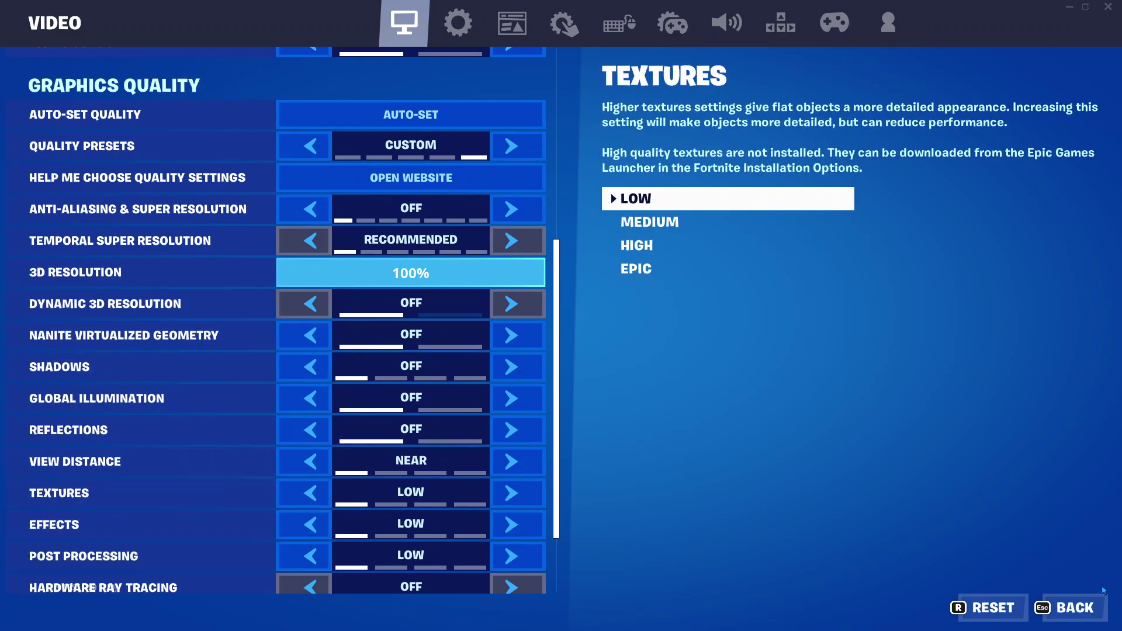
Leave the settings, select 1v1 Build Fights! [4.6.4] from the library favorites and start a public game
left_click(1075, 607)
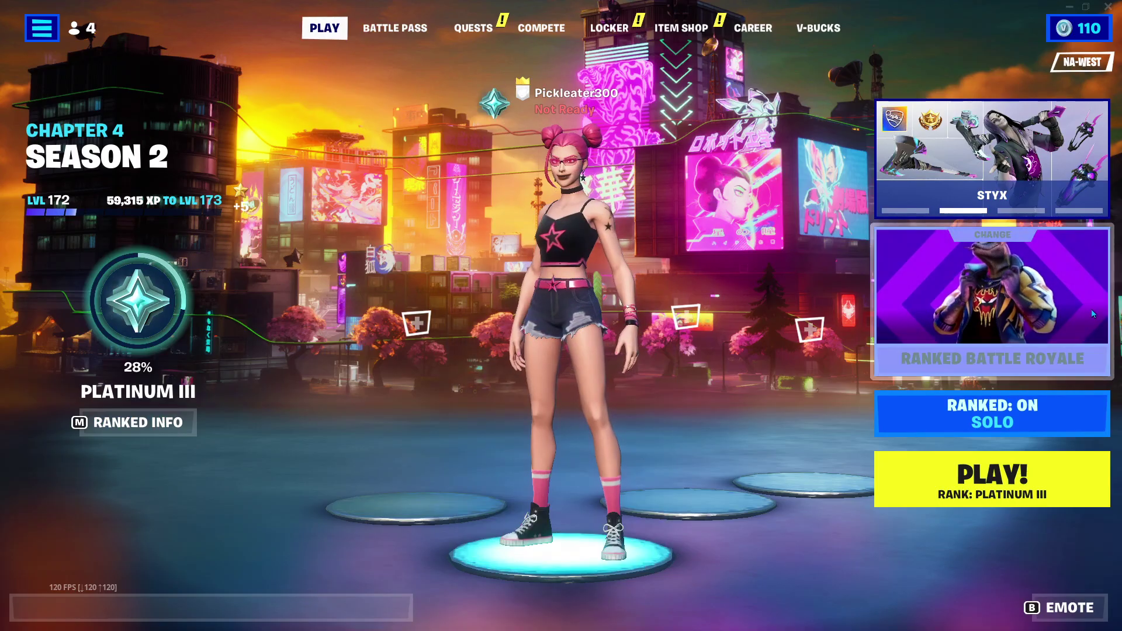
left_click(1093, 314)
left_click(268, 29)
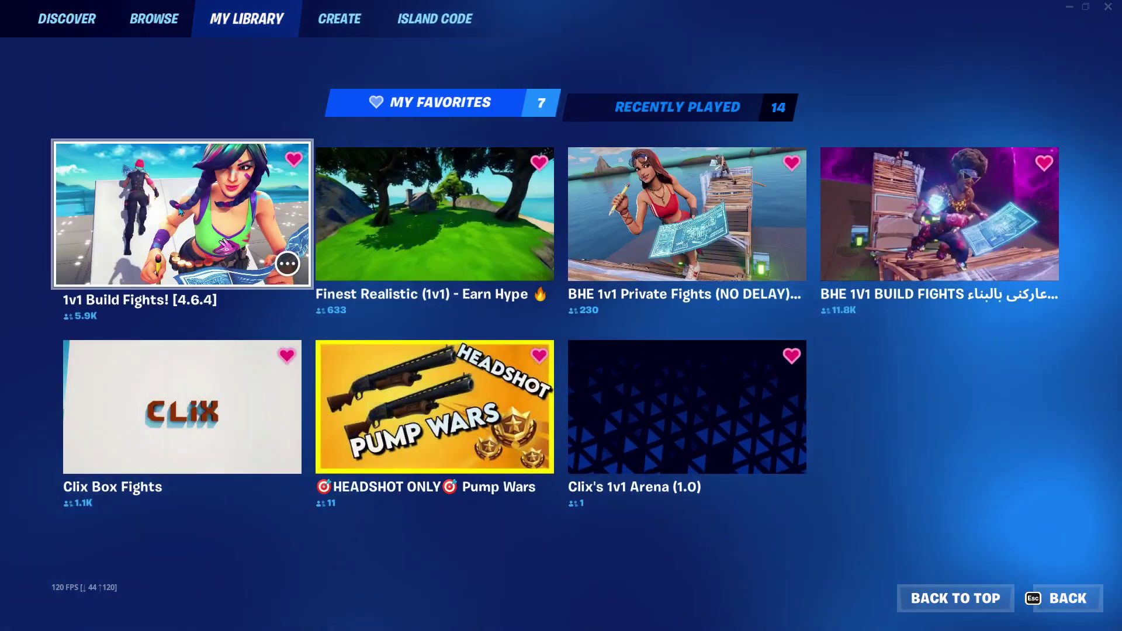
left_click(250, 160)
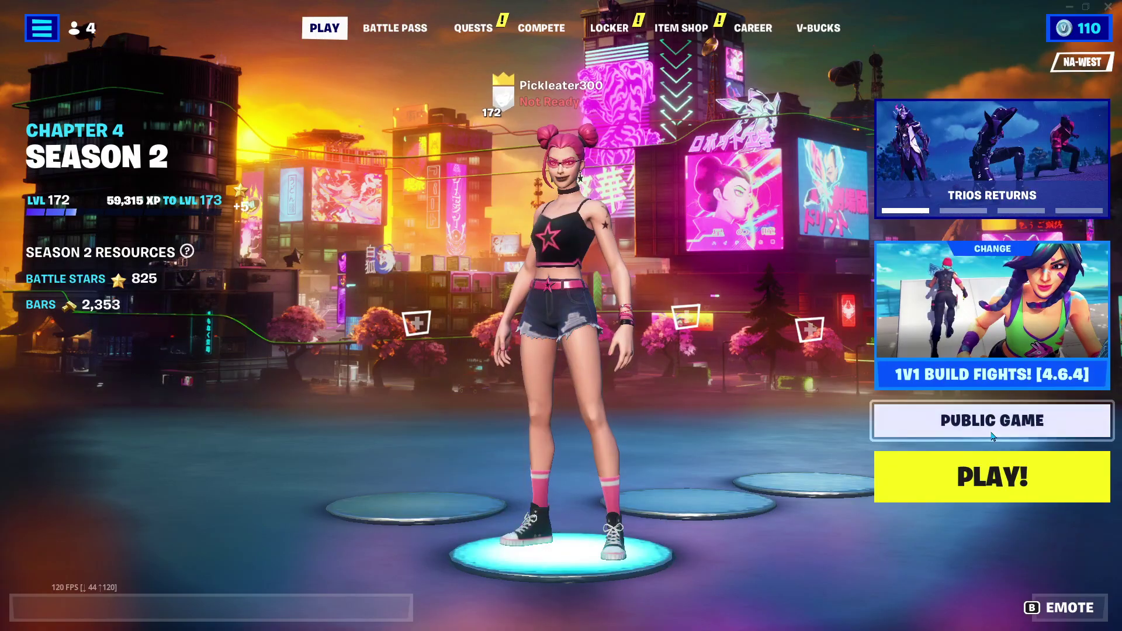
left_click(1006, 497)
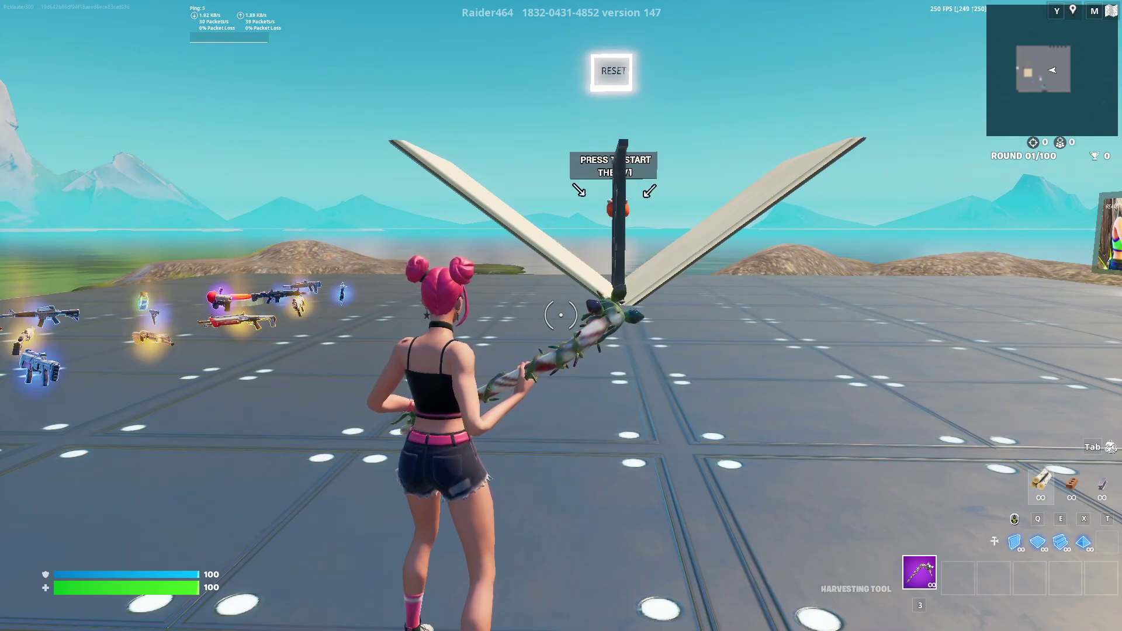
Reopen the video settings during the match and examine the graphics quality and advanced graphics options
key("shift+F3")
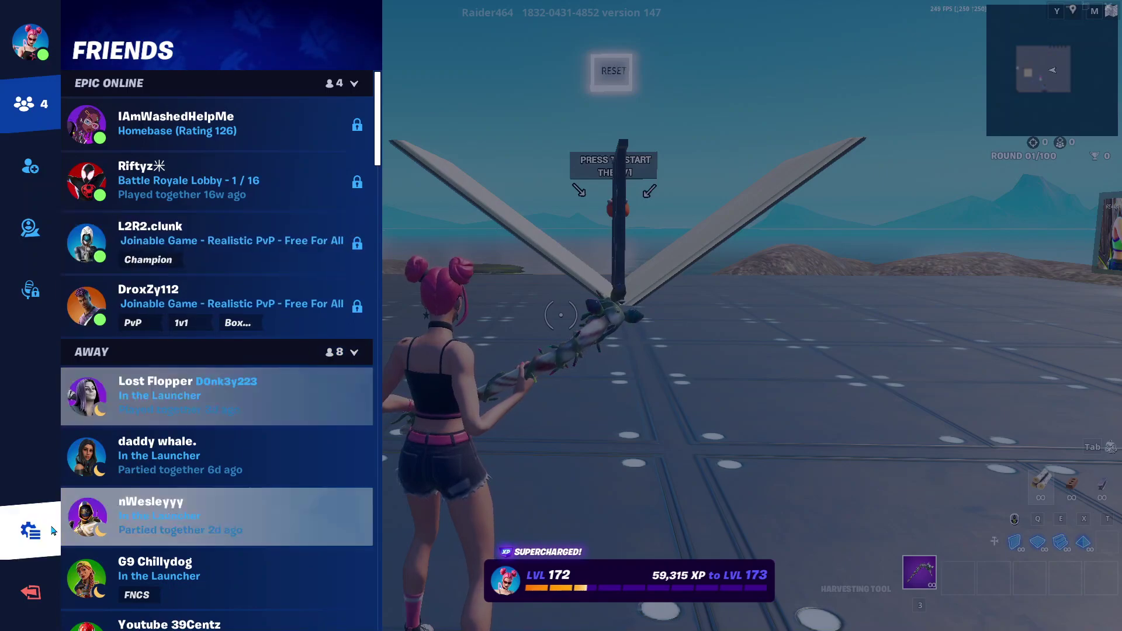
left_click(30, 531)
left_click(238, 121)
scroll(431, 343, "down", 8)
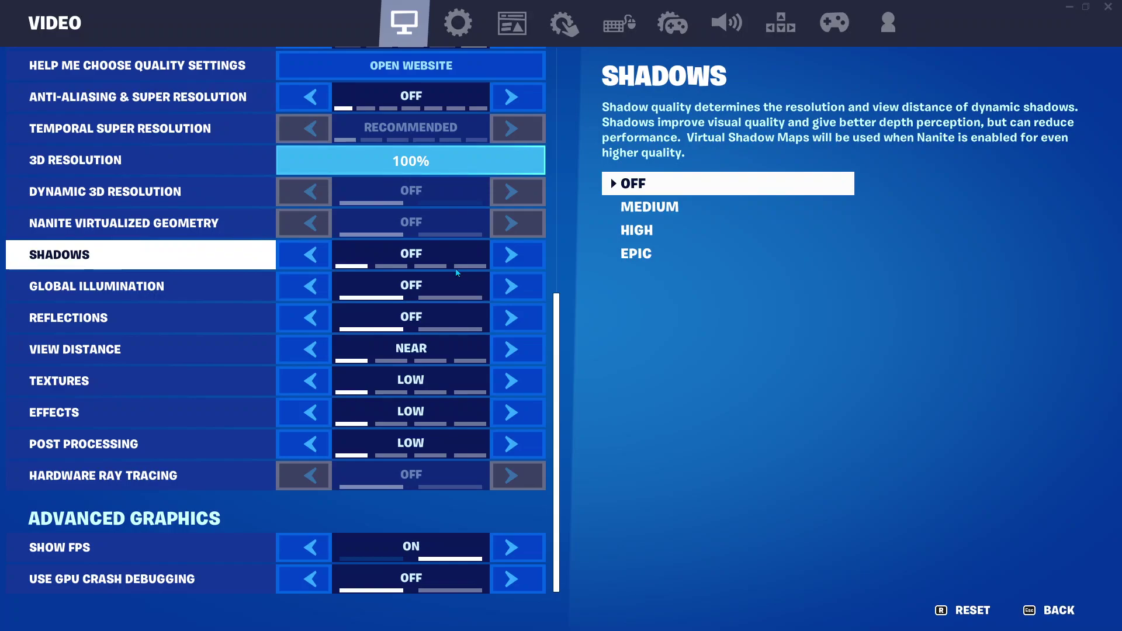
scroll(392, 381, "up", 6)
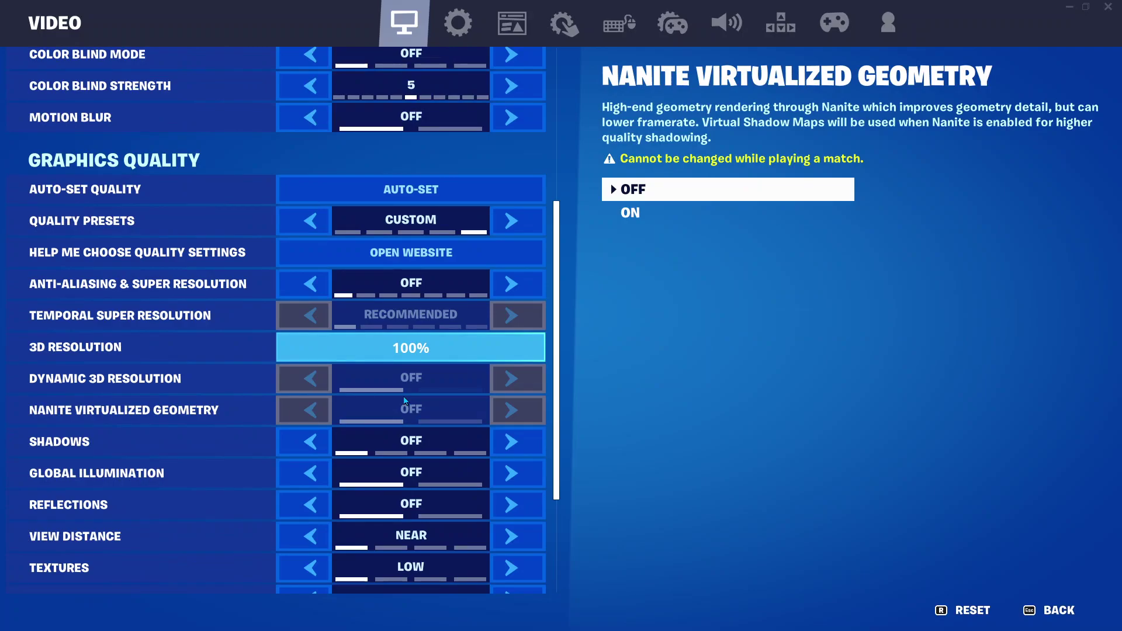
scroll(405, 401, "down", 6)
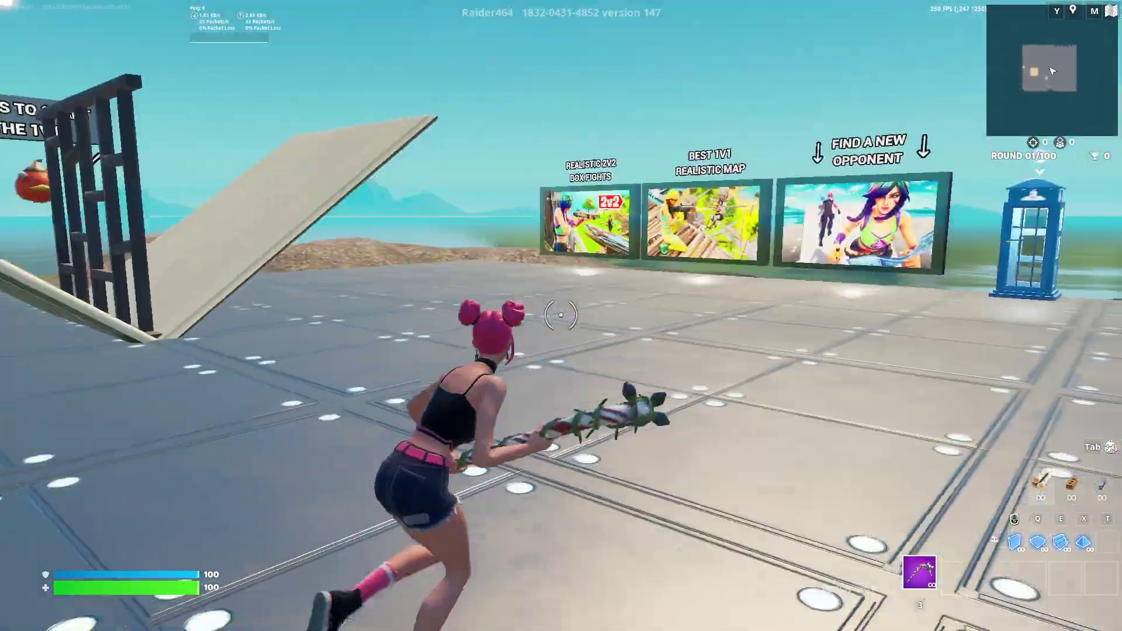
Place building pieces in the 1v1 arena to try out the game's performance
key("e")
left_click(561, 316)
key("3")
key("q")
left_click(561, 316)
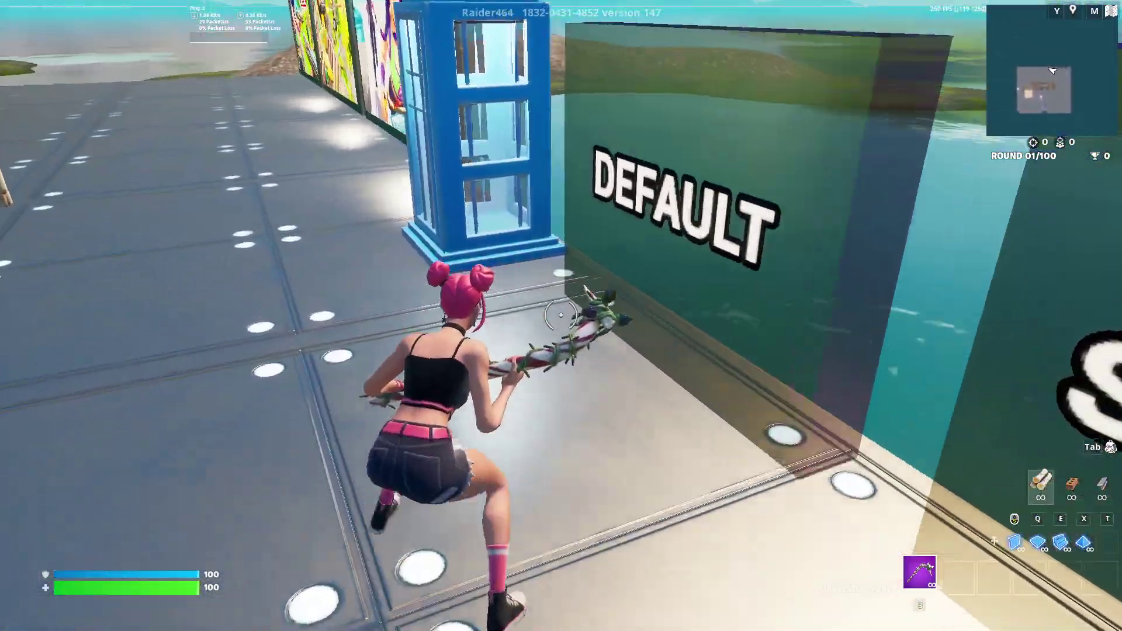
Run around the arena past the map portals and wooden builds, and strike a wooden wall with the harvesting tool
key("w")
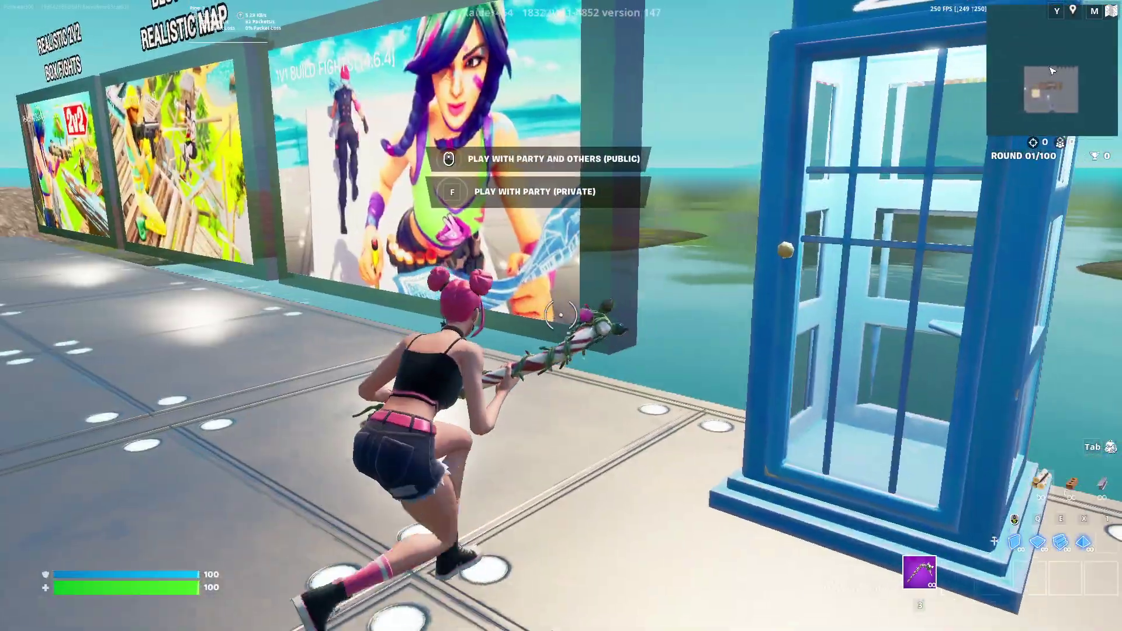
key("w")
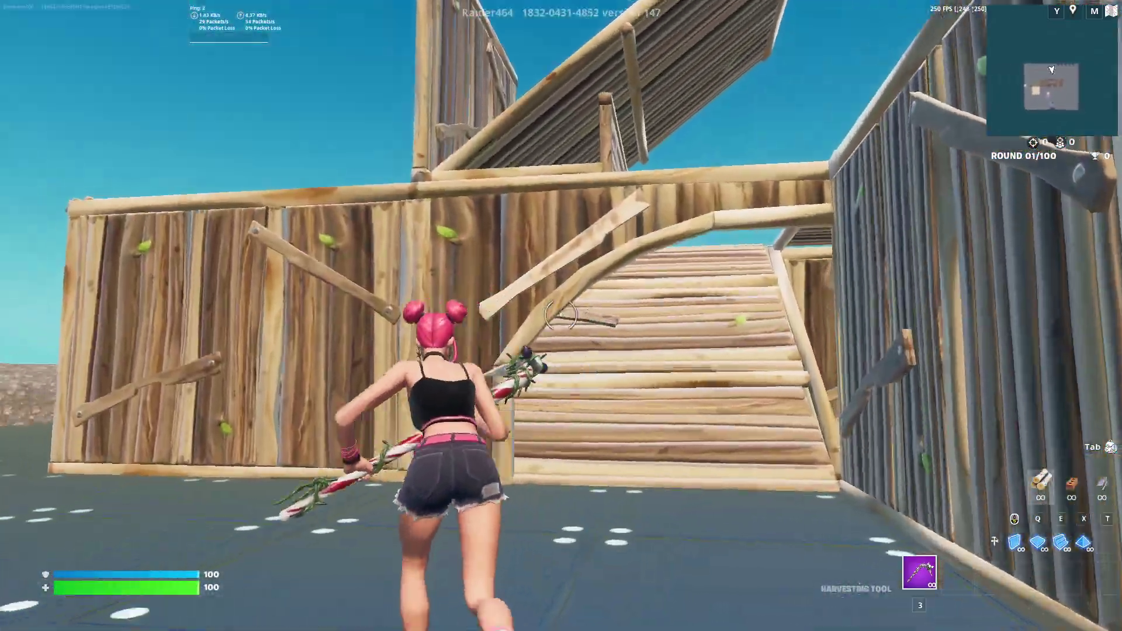
key("w")
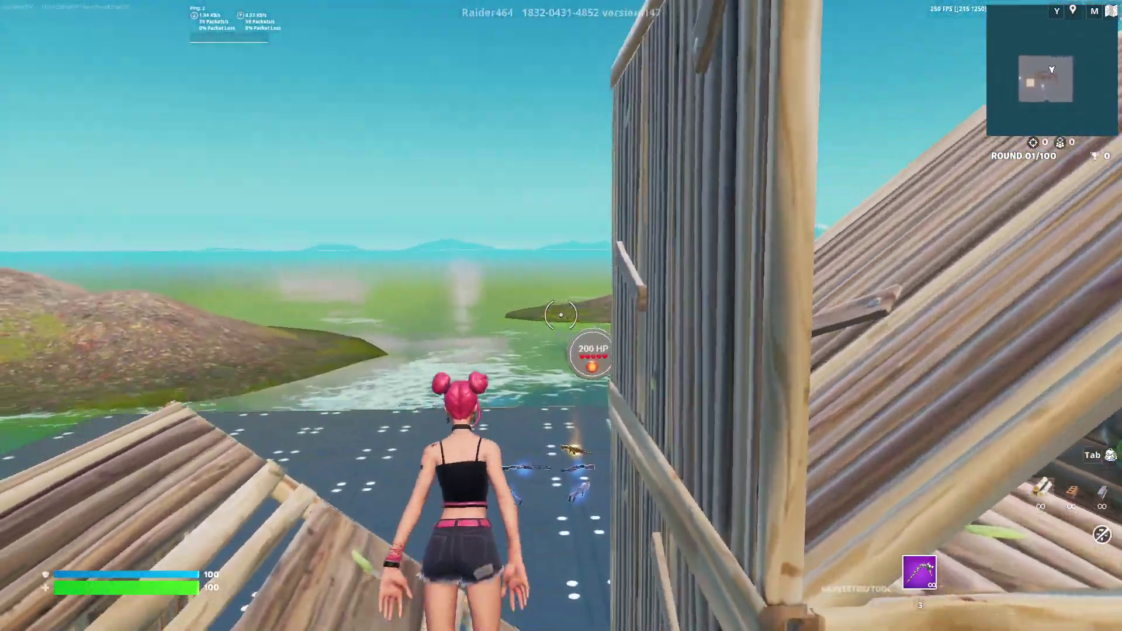
key("w")
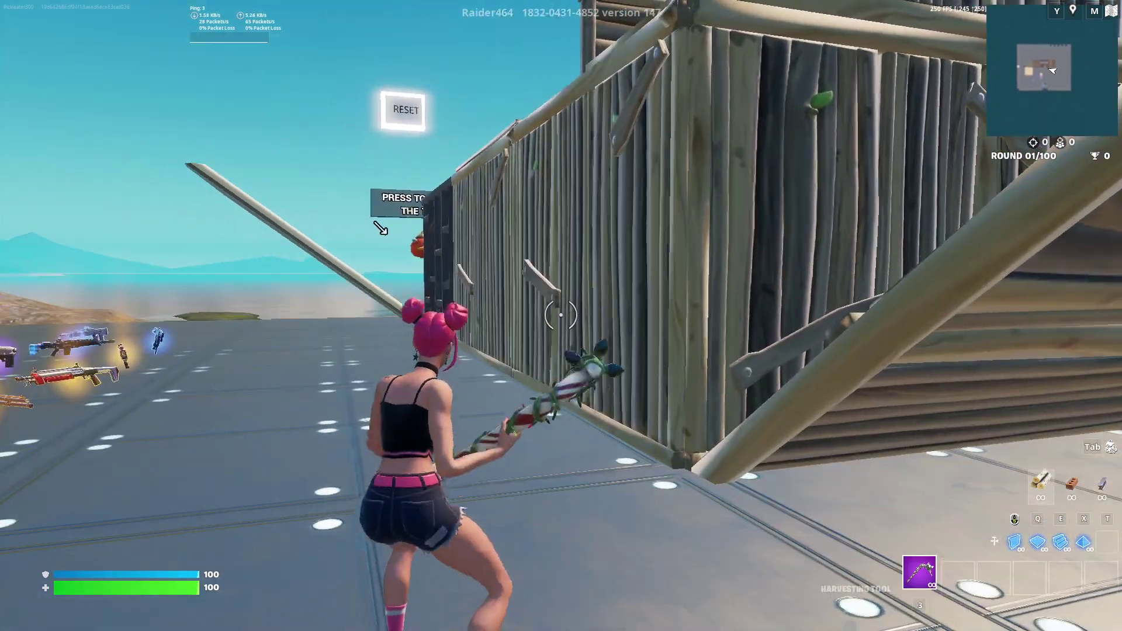
key("w")
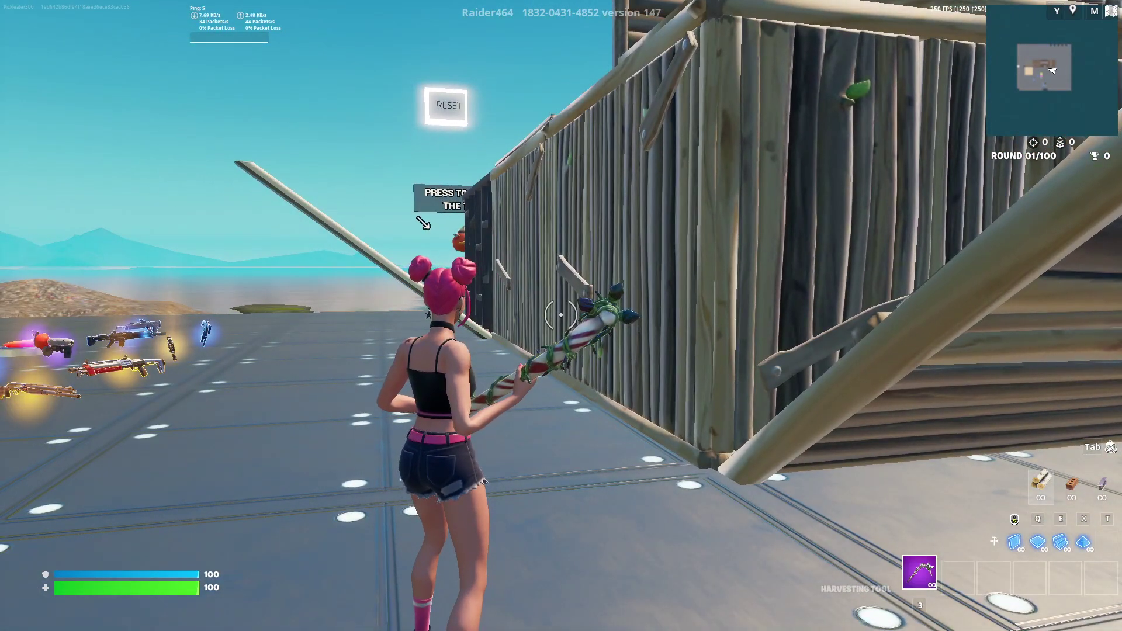
key("w")
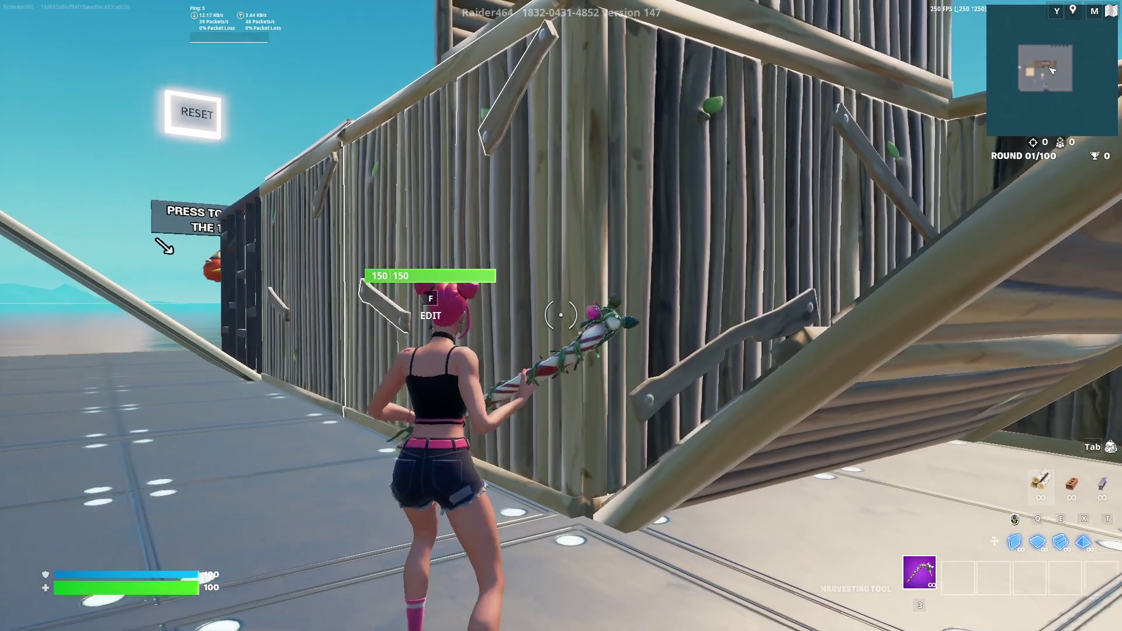
left_click(560, 315)
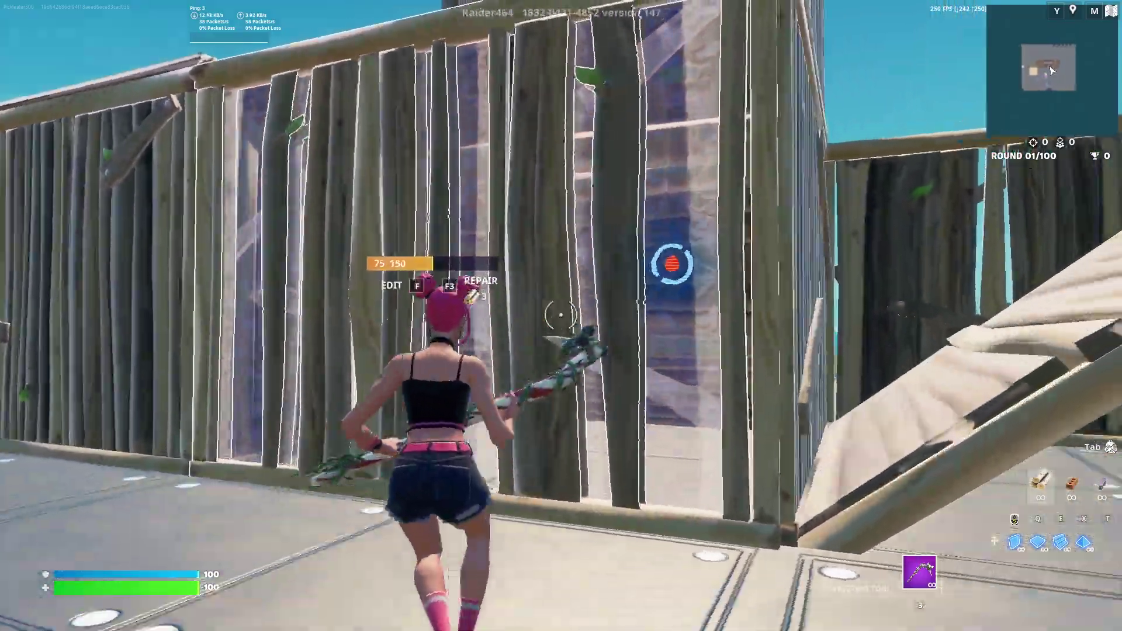
Move through the wooden structure, build another wooden piece inside it and switch back to the harvesting tool
key("w")
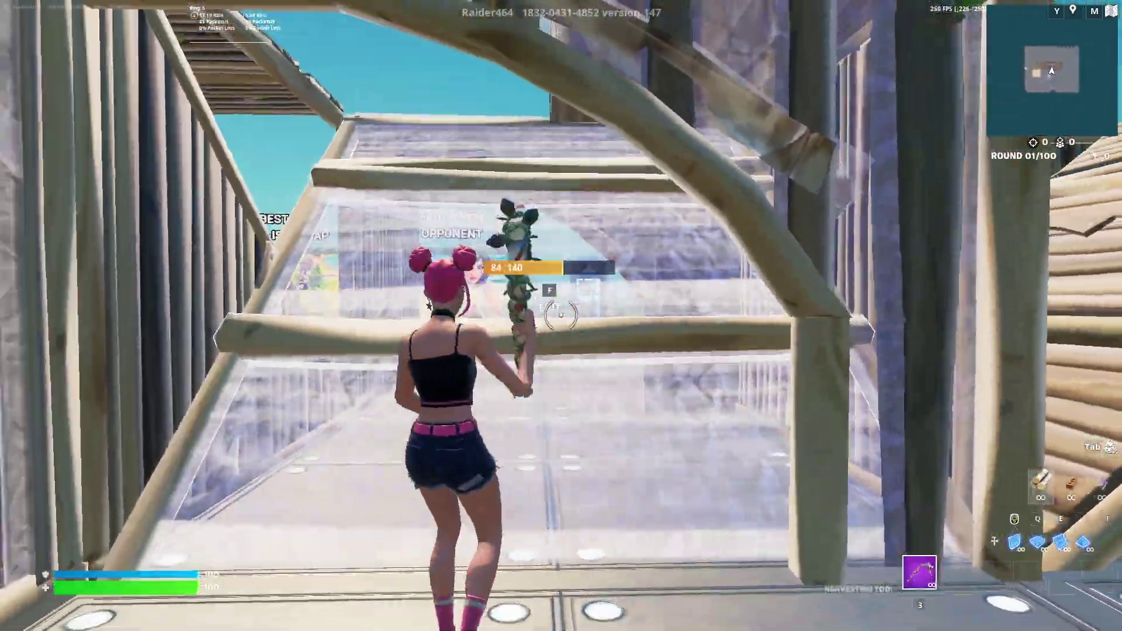
key("w")
key("q")
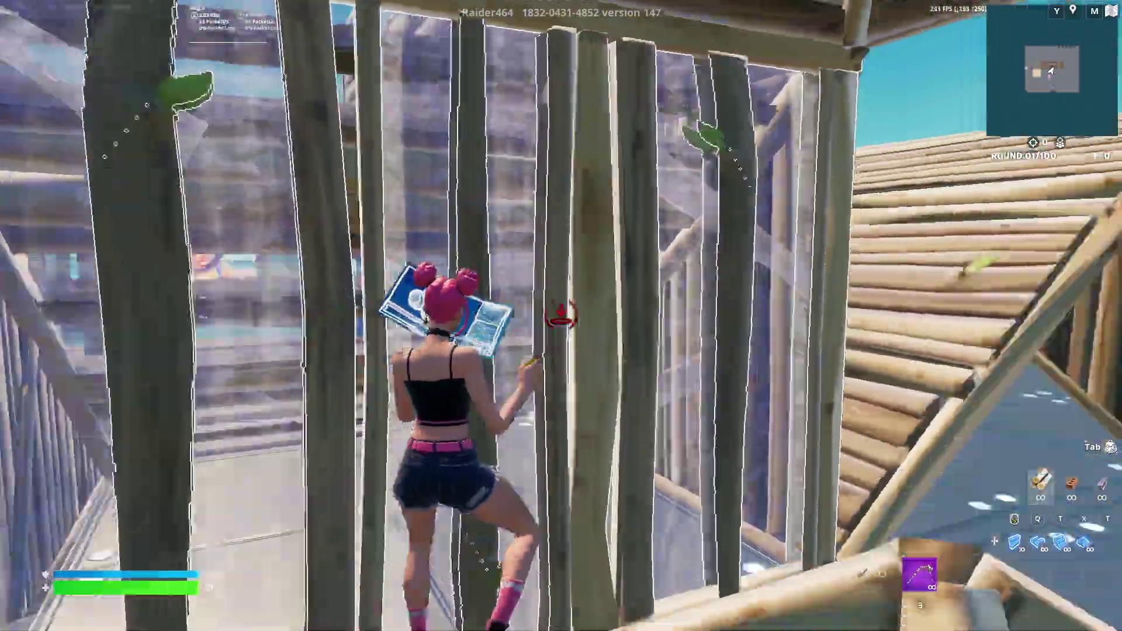
key("3")
key("w")
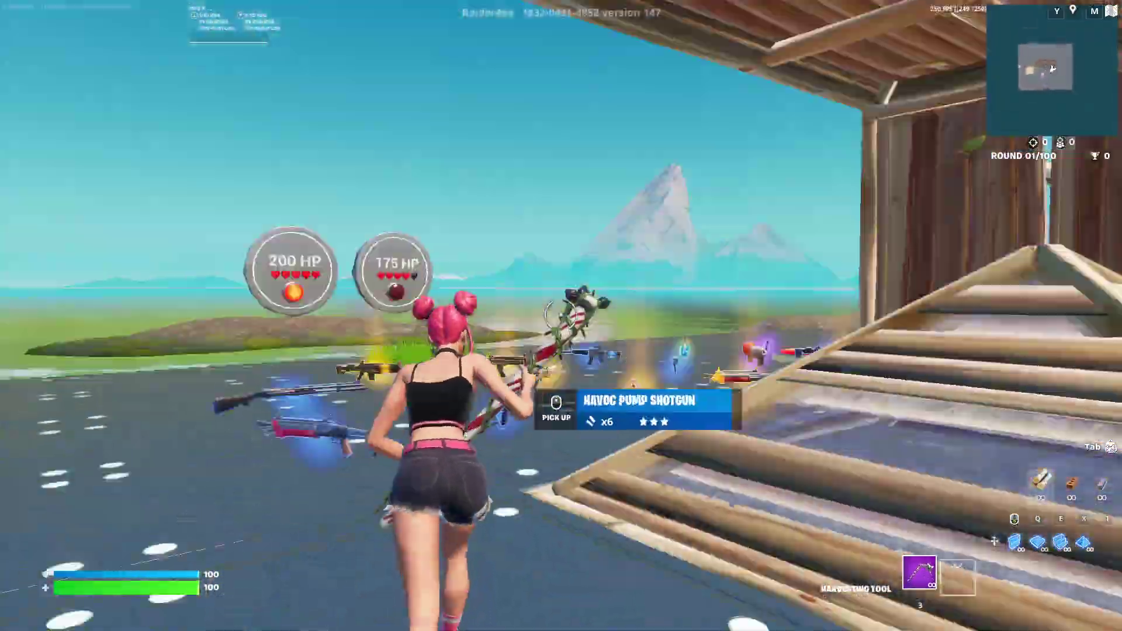
Build wooden pieces around the character near the weapon pickups, alternating between building and the harvesting tool while moving
left_click(560, 315)
key("q")
key("3")
left_click(561, 315)
key("w")
key("q")
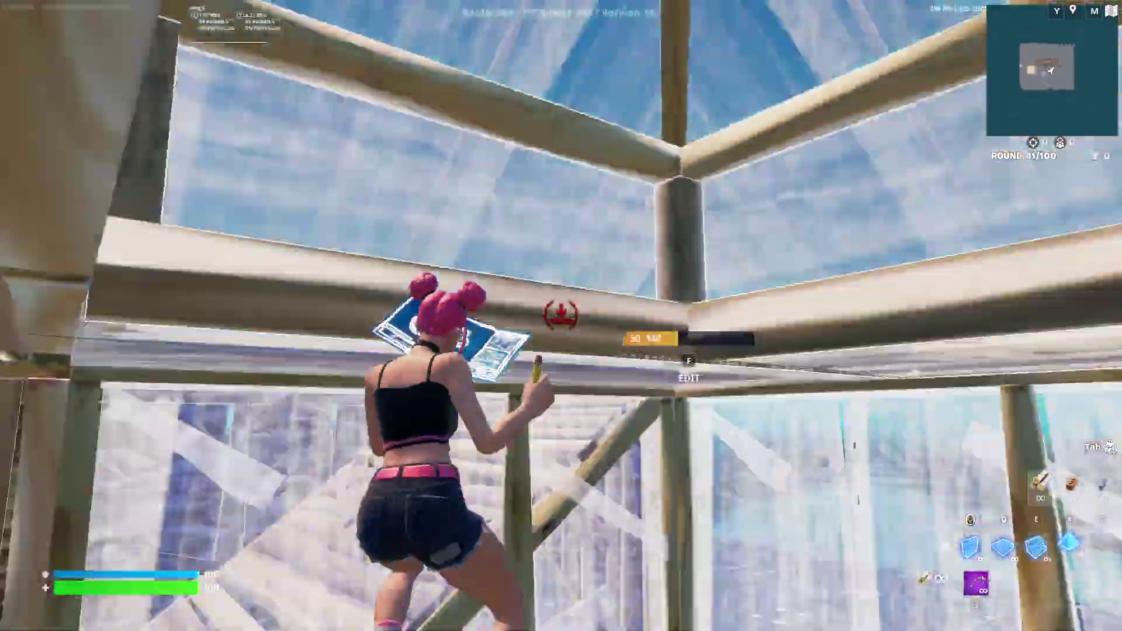
key("w")
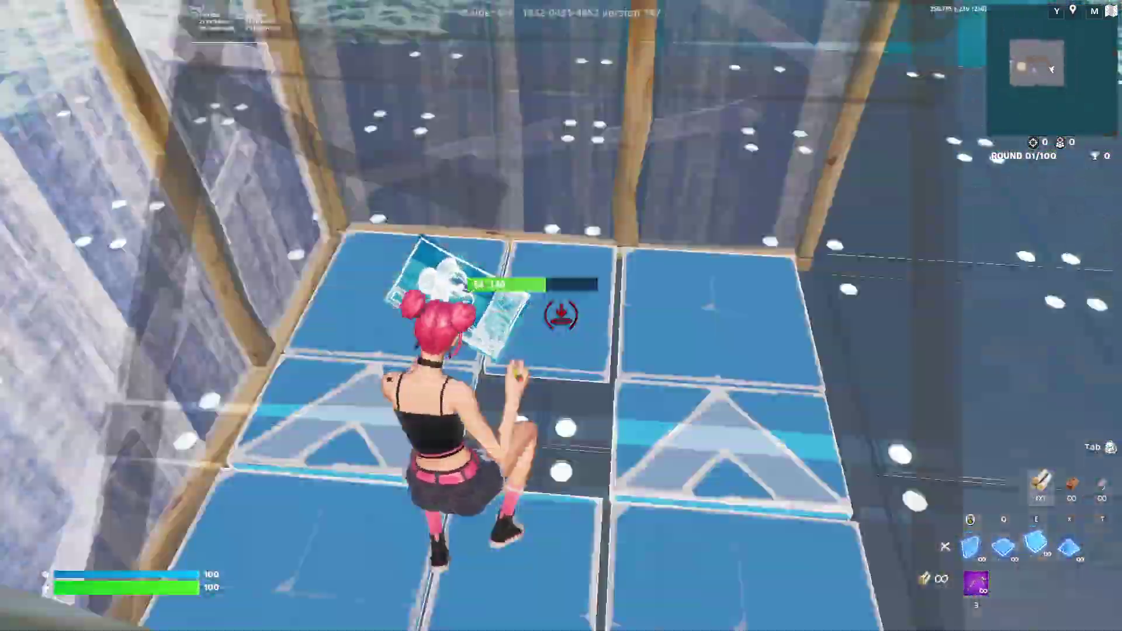
key("w")
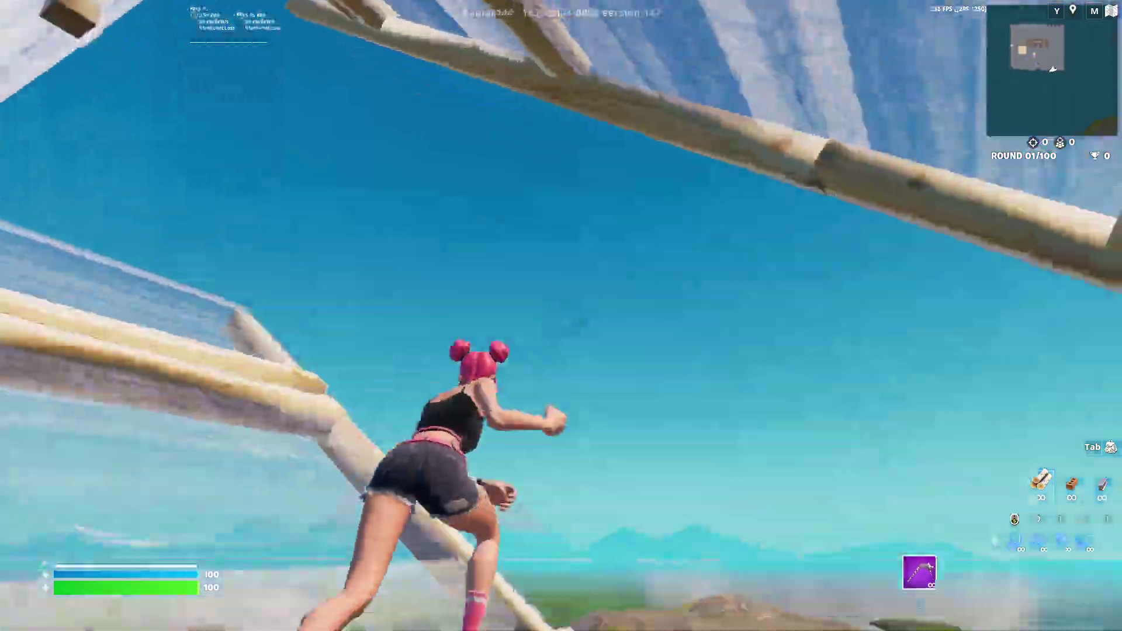
Place and edit more wooden building pieces while moving across the arena, and re-equip the harvesting tool
key("q")
left_click(561, 315)
key("w")
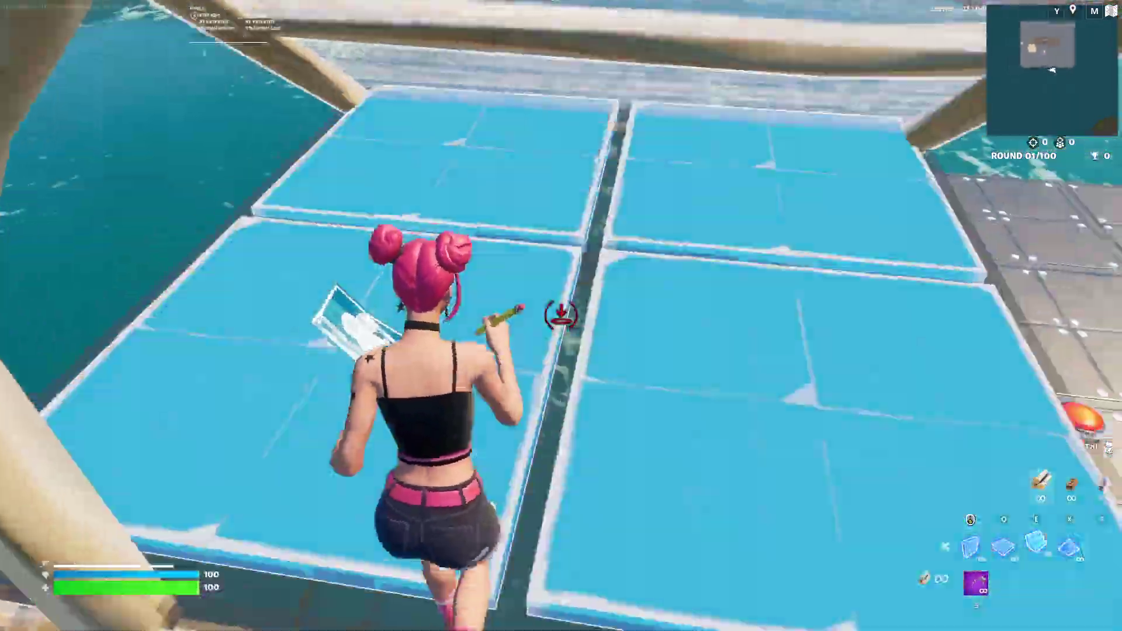
left_click(561, 316)
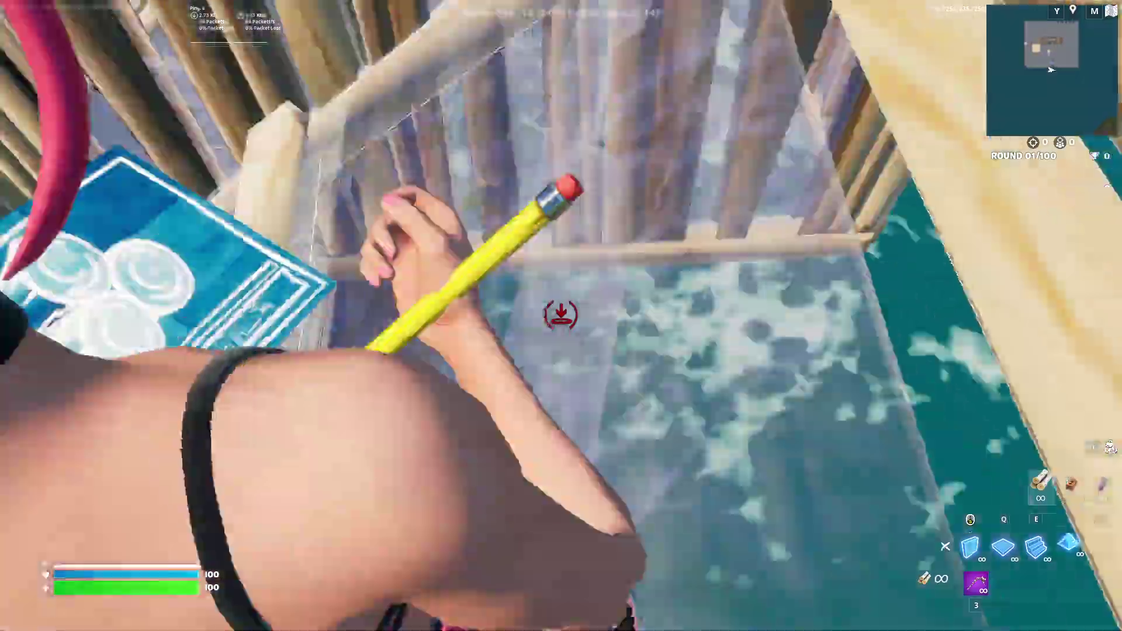
key("f")
key("f")
key("w")
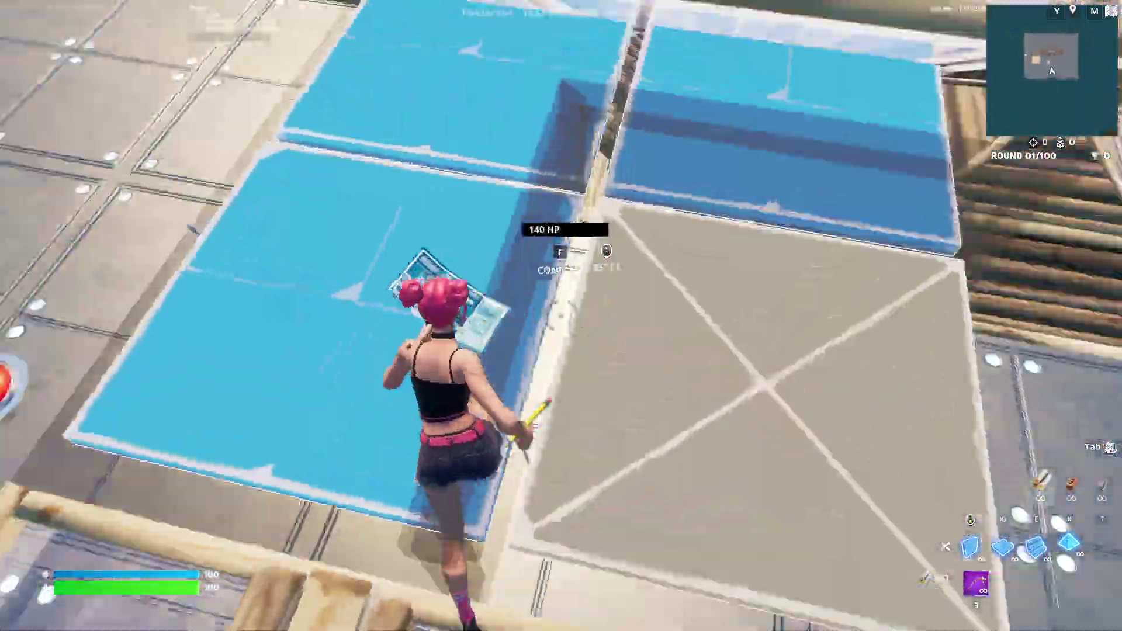
key("space")
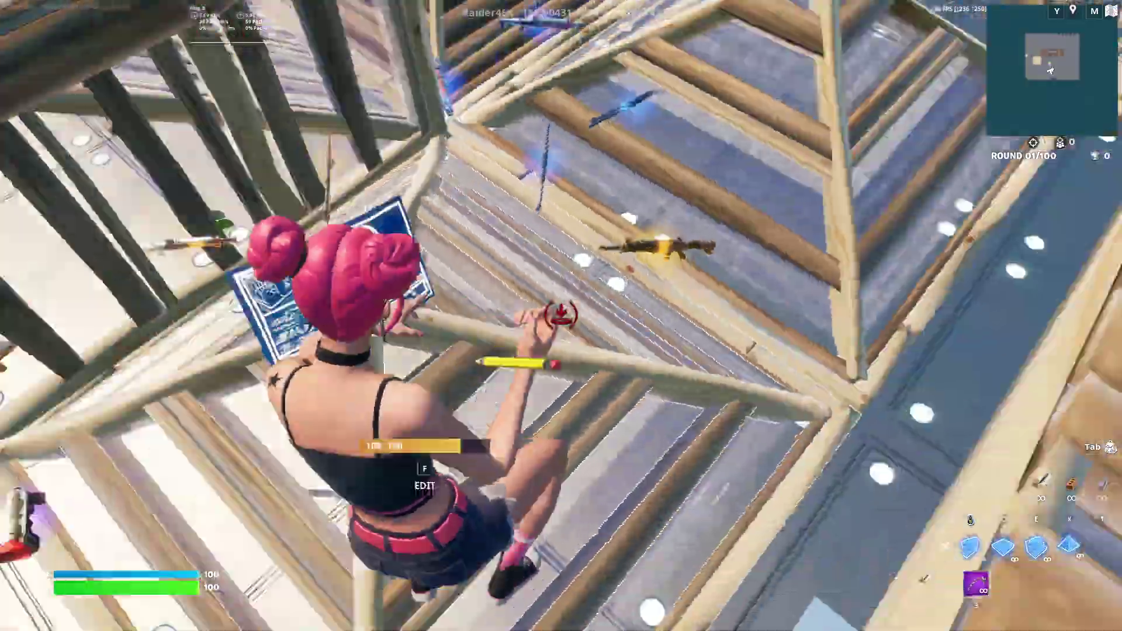
key("1")
key("w")
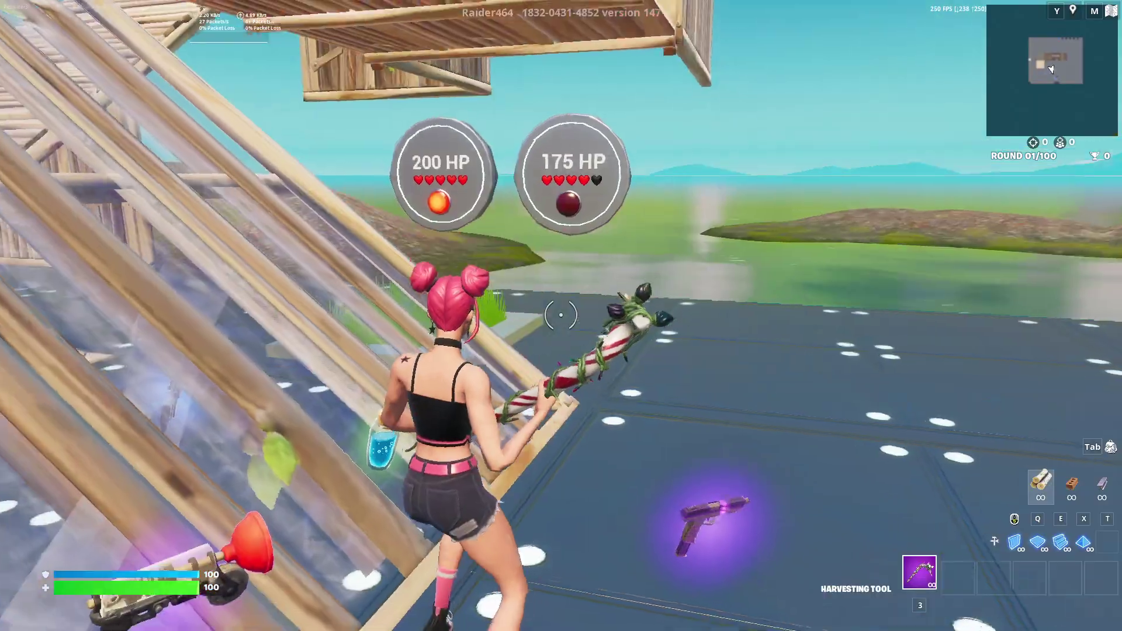
Reopen the video settings from the match and examine the VSync, rendering mode and graphics quality options
key("Escape")
left_click(30, 529)
left_click(125, 115)
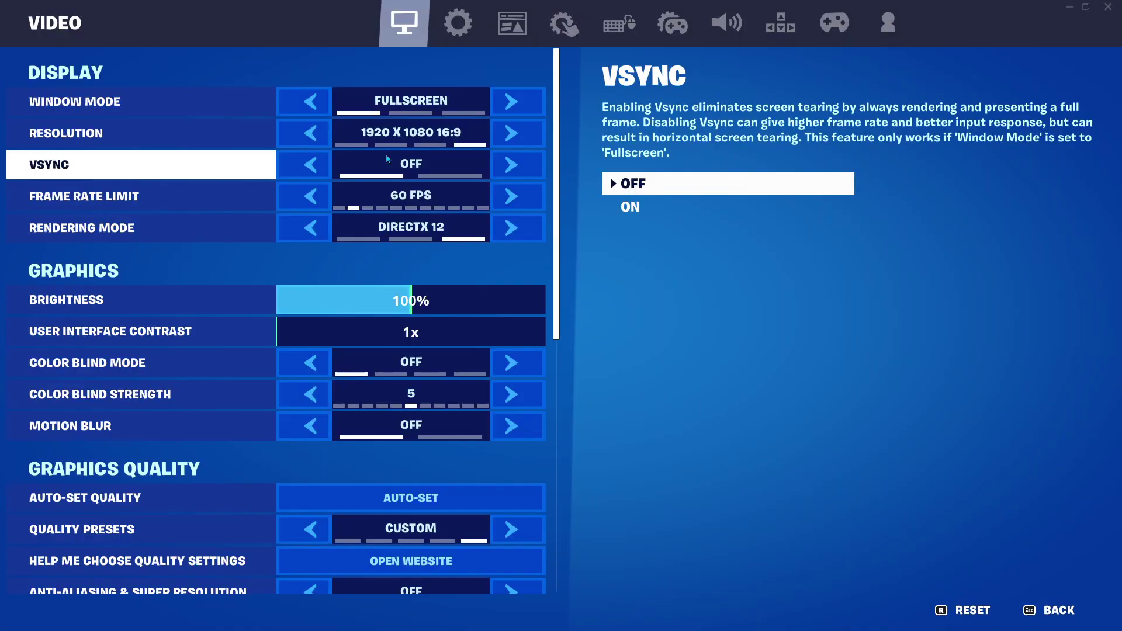
scroll(495, 233, "down", 2)
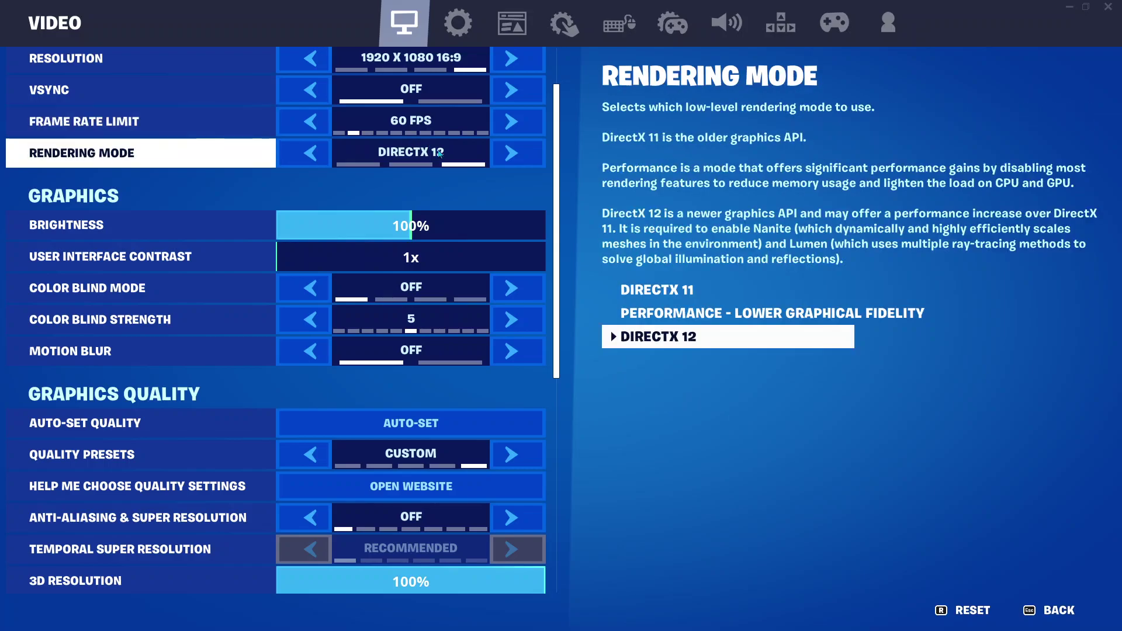
scroll(409, 380, "down", 3)
scroll(440, 487, "up", 4)
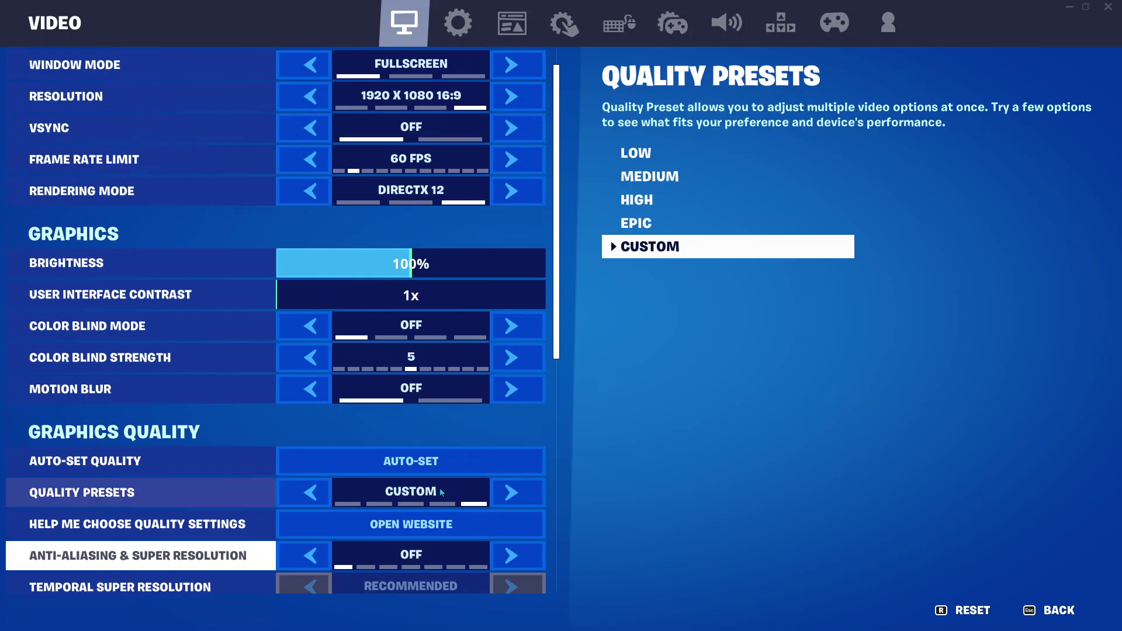